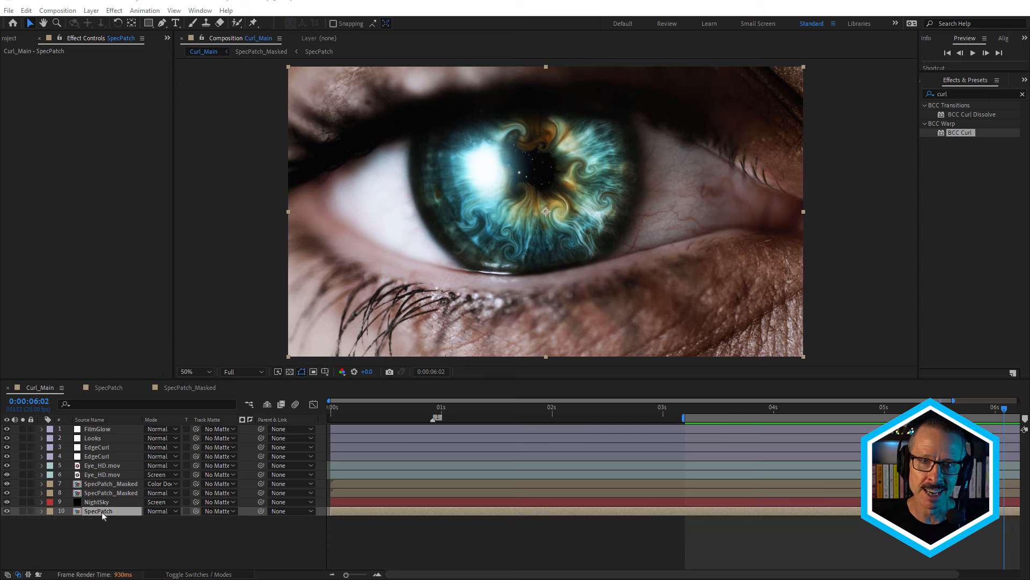
Step: Open the SpecPatch precomp, then solo and select its bottom Eye_HD.mov layer
double_click(76, 510)
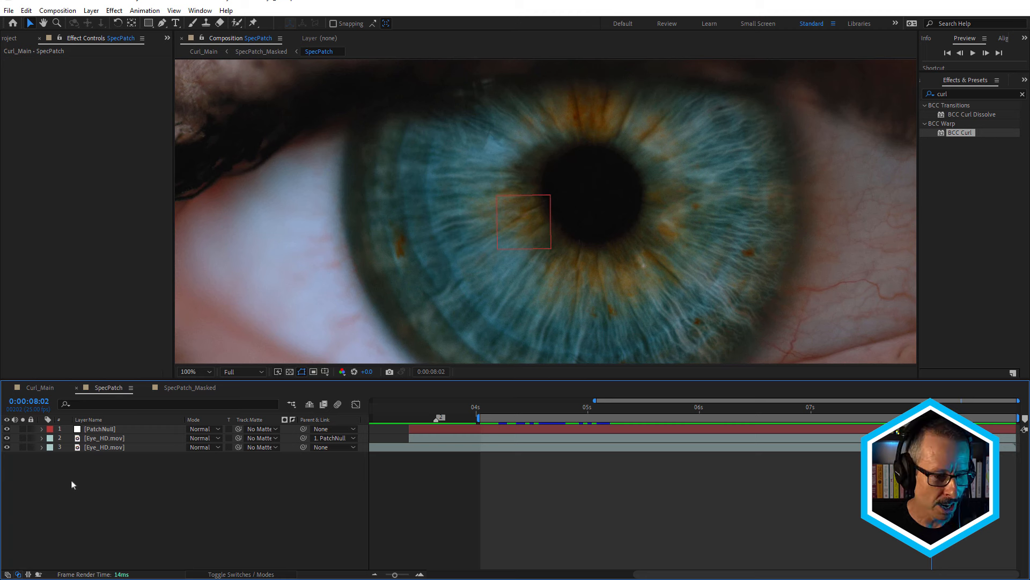
click(22, 448)
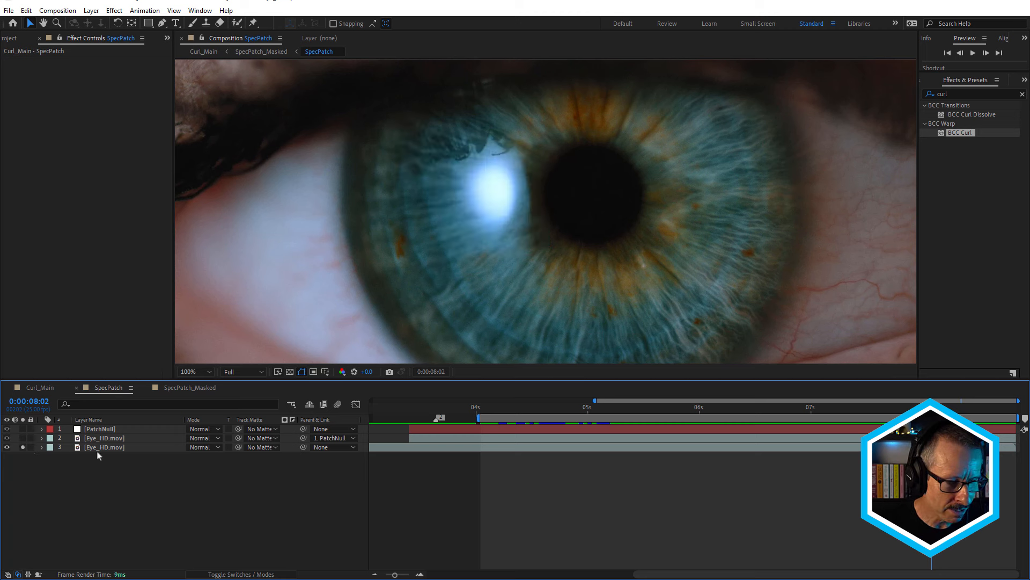
click(96, 449)
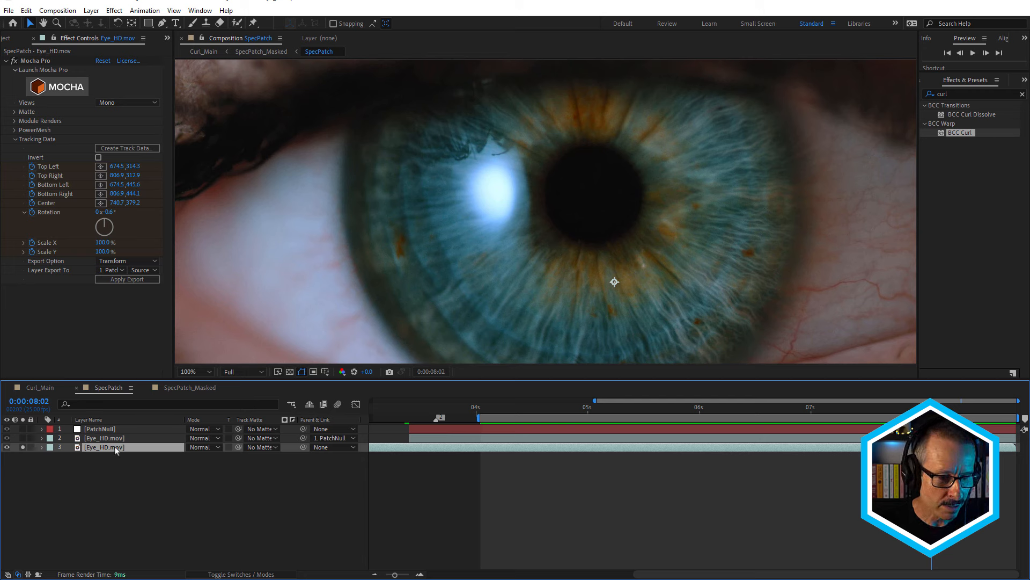
Step: Try the BCC Curl effect on the bottom Eye_HD.mov layer, then remove it
double_click(964, 134)
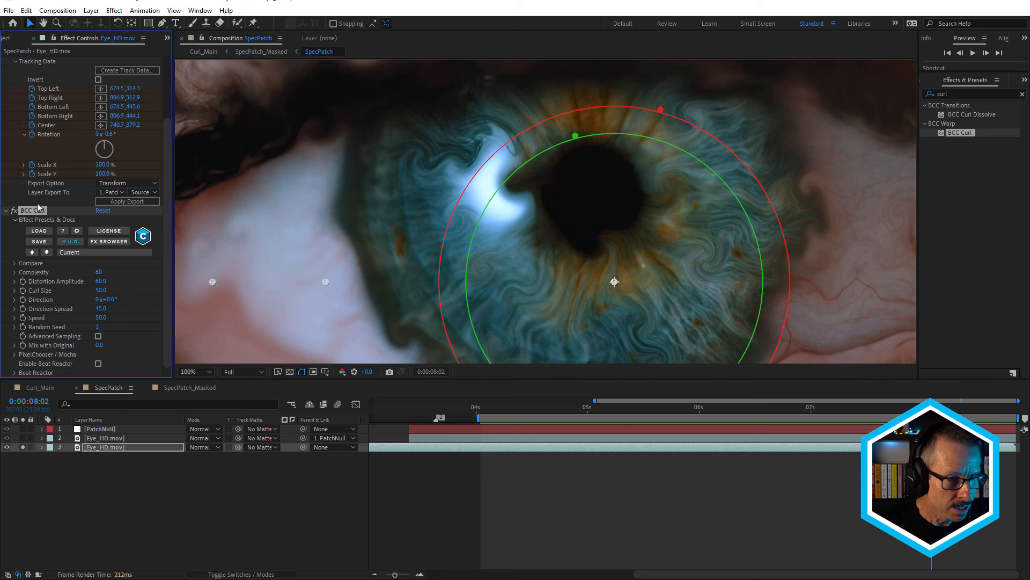
key(Delete)
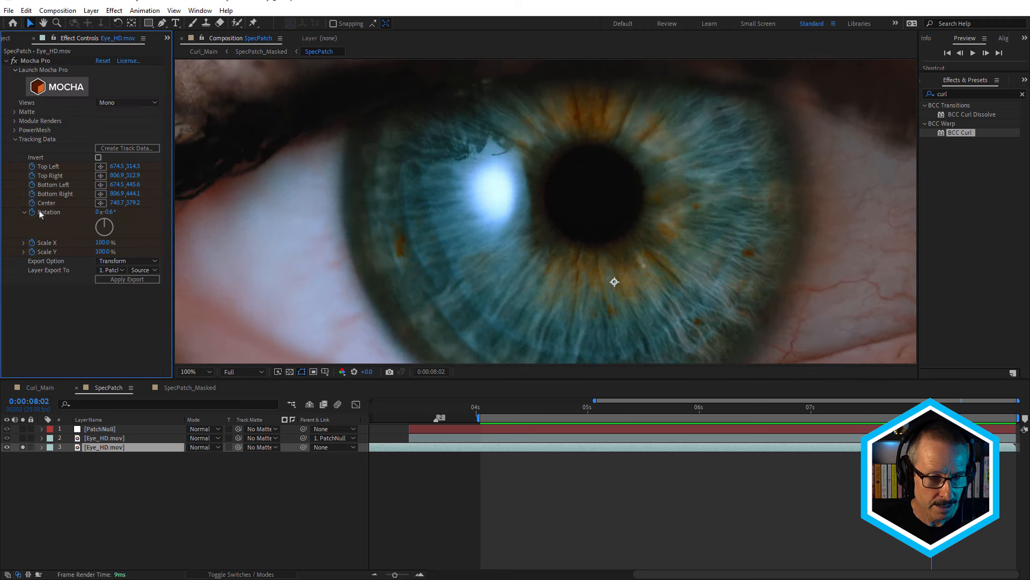
Step: Solo the upper Eye_HD.mov patch layer with its Mask 1 mode set to None, and show it over the bottom footage layer
alt+click(22, 438)
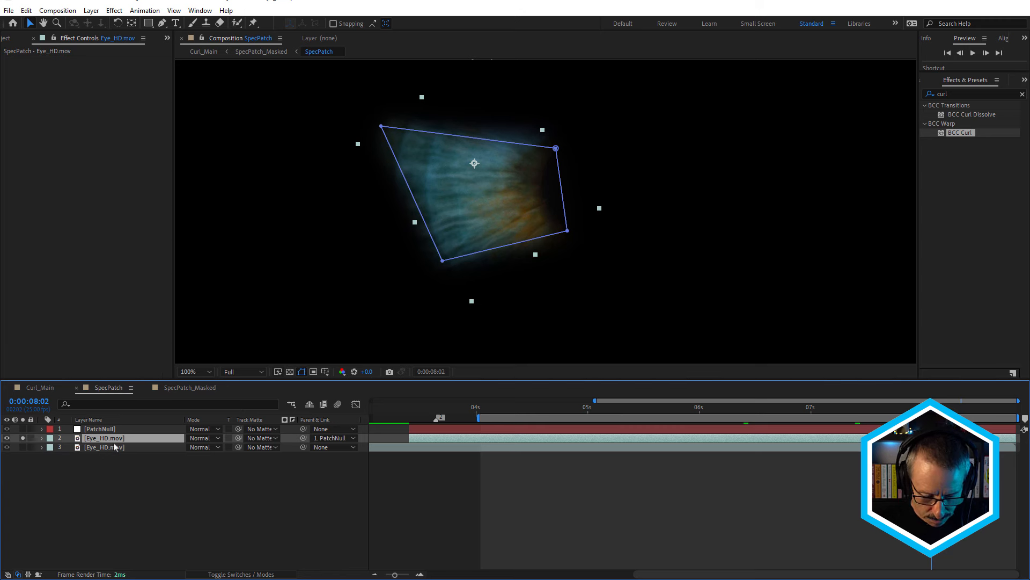
key(m)
click(202, 452)
click(208, 455)
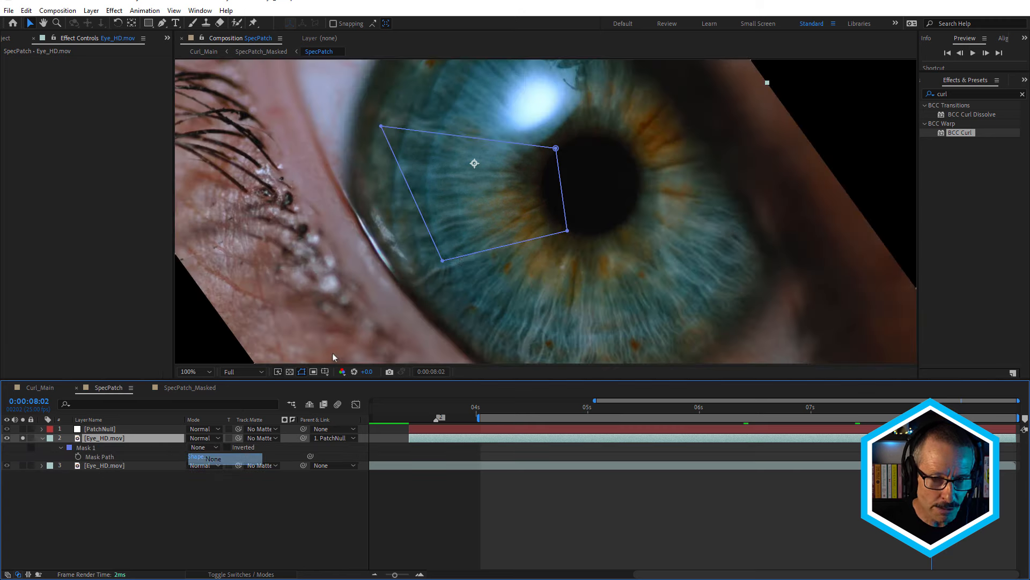
scroll(466, 246, down, 2)
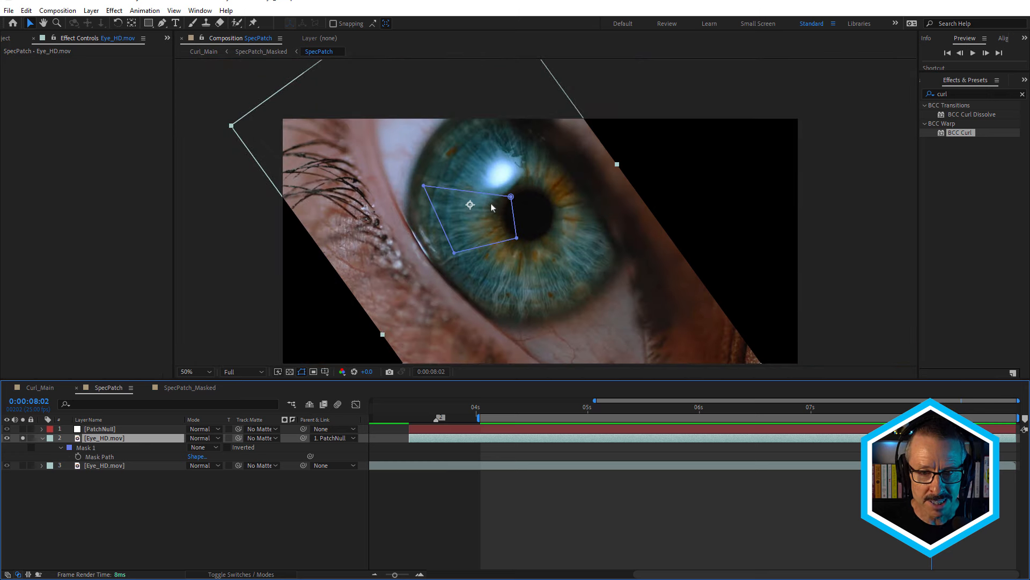
click(22, 466)
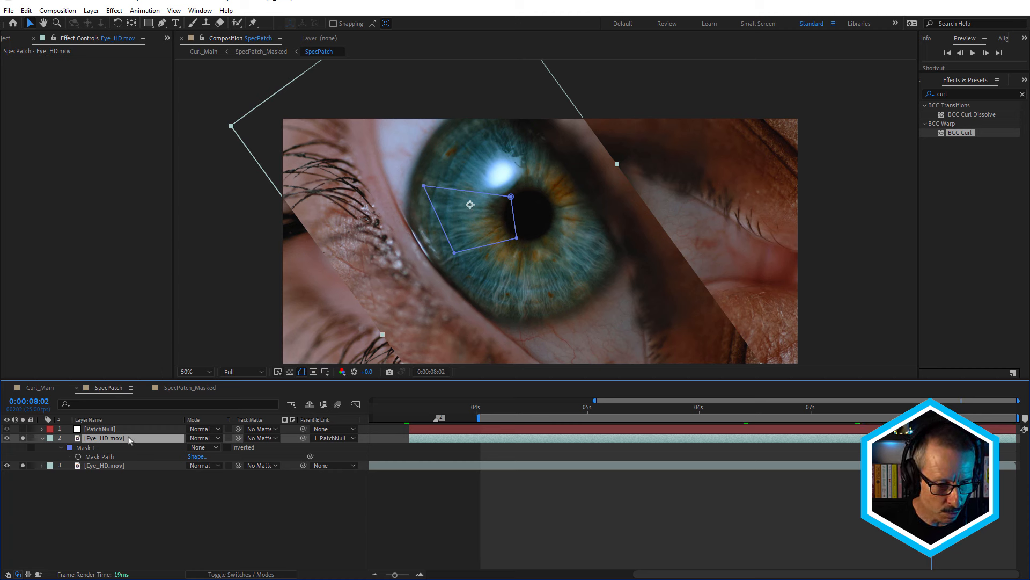
Step: Reveal the Time Remap property of the upper Eye_HD.mov layer and look through the layer's time commands
key(ctrl+alt+t)
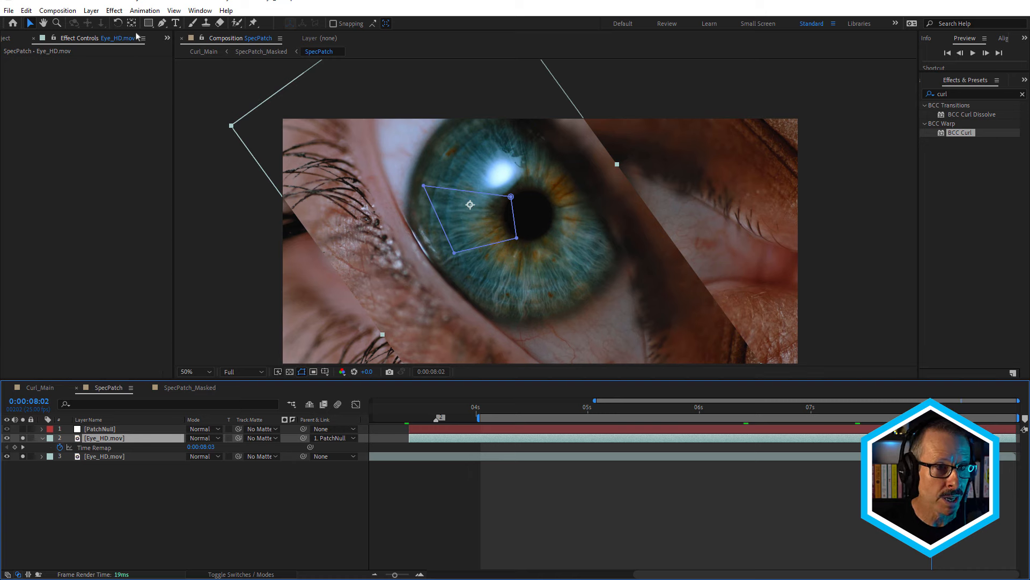
click(92, 10)
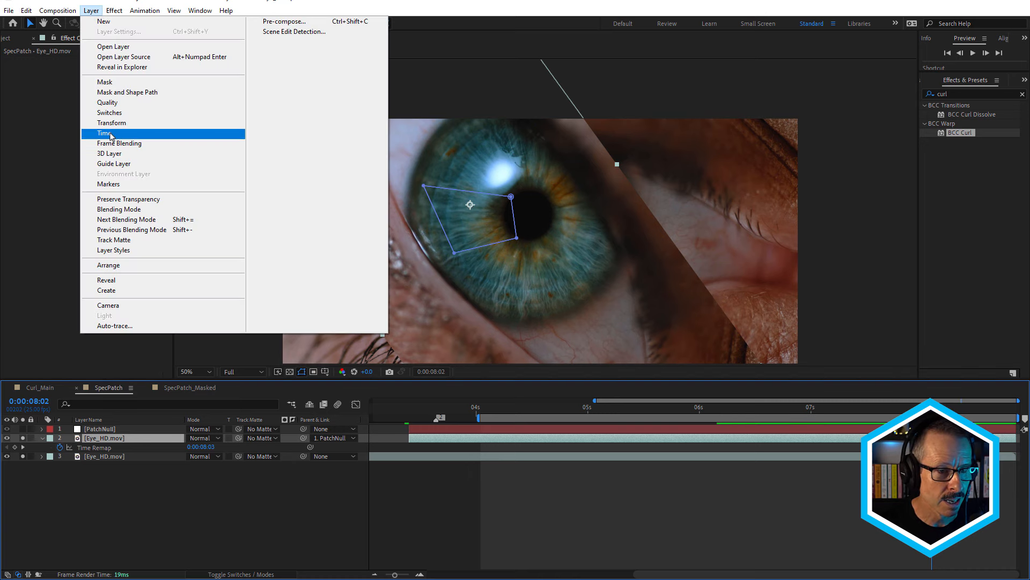
click(285, 3)
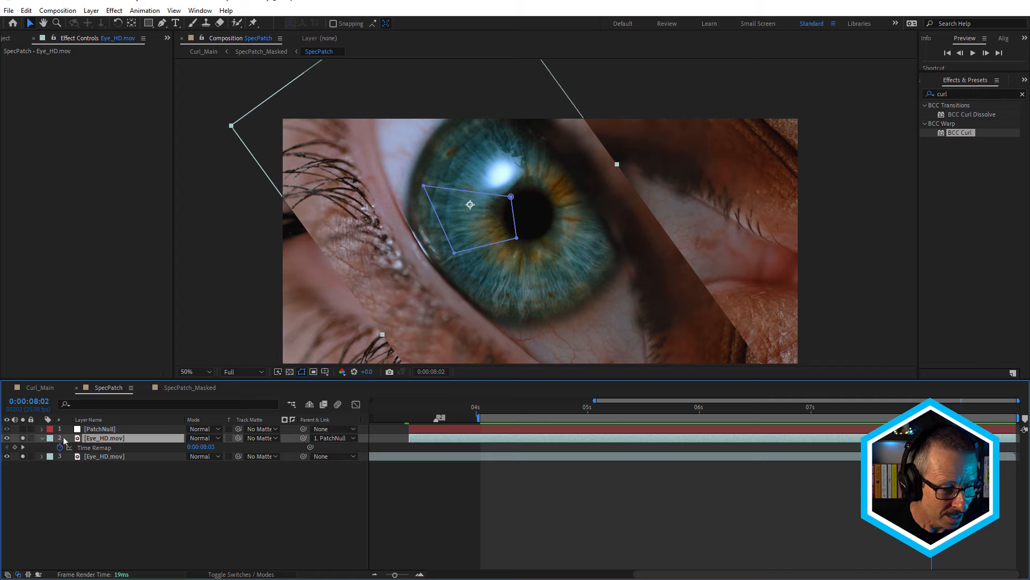
Step: Set the Mask 1 mode of the upper Eye_HD.mov layer to Add
click(204, 438)
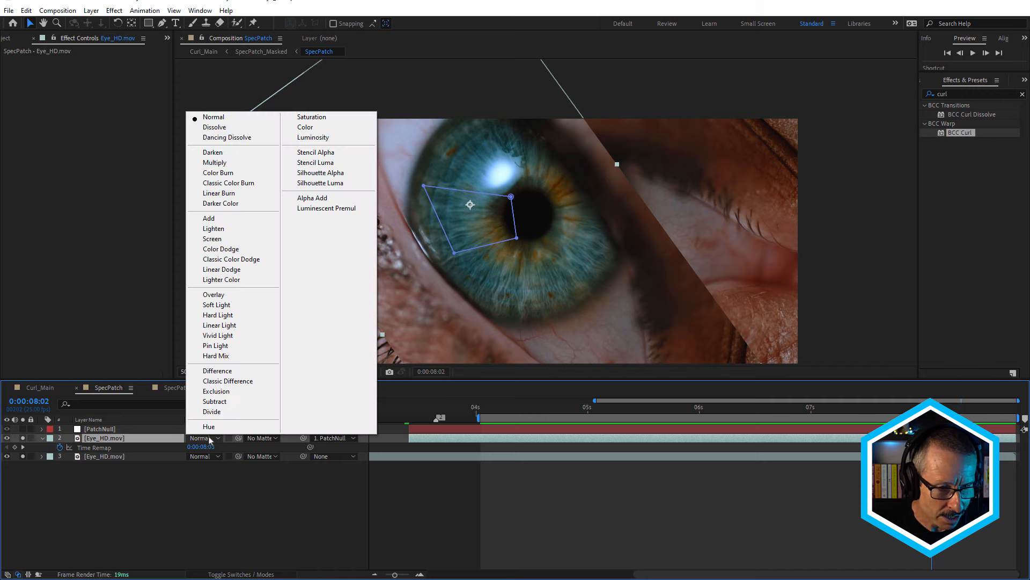
click(187, 511)
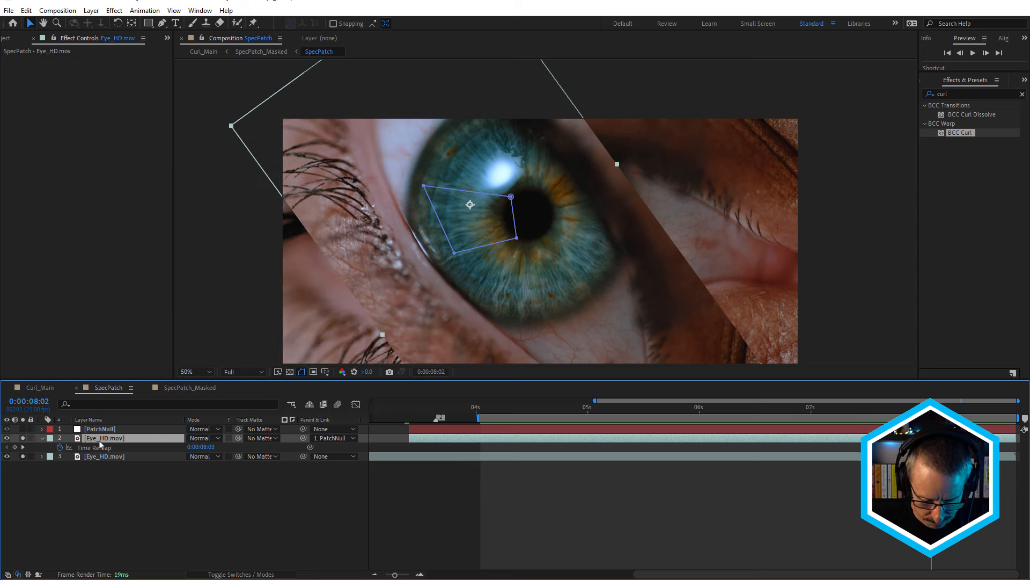
key(m)
click(204, 447)
click(209, 471)
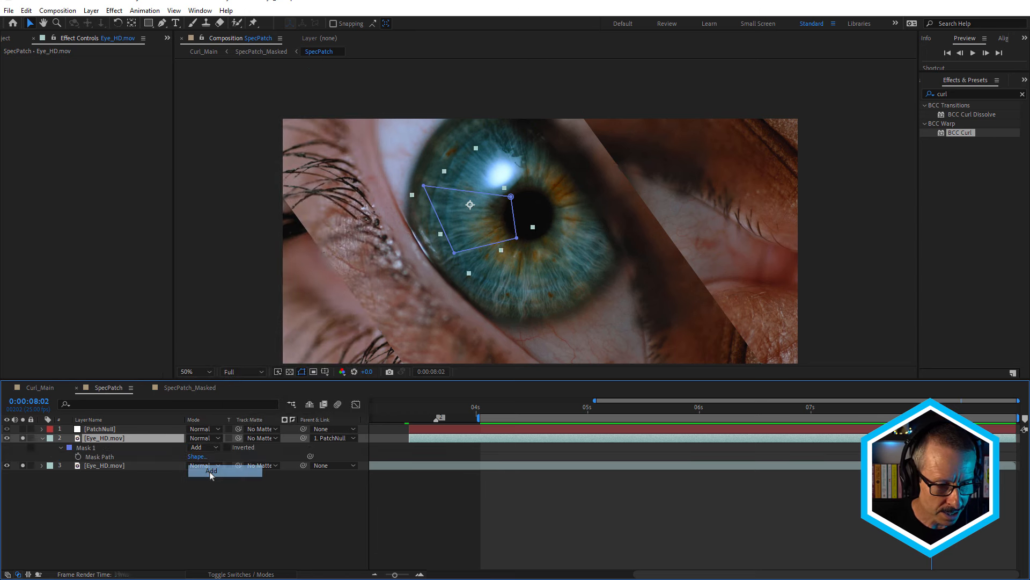
Step: Compare the eye with and without the patch by toggling the upper Eye_HD.mov layer's solo state
click(23, 438)
click(22, 437)
click(22, 437)
click(23, 438)
scroll(441, 197, up, 2)
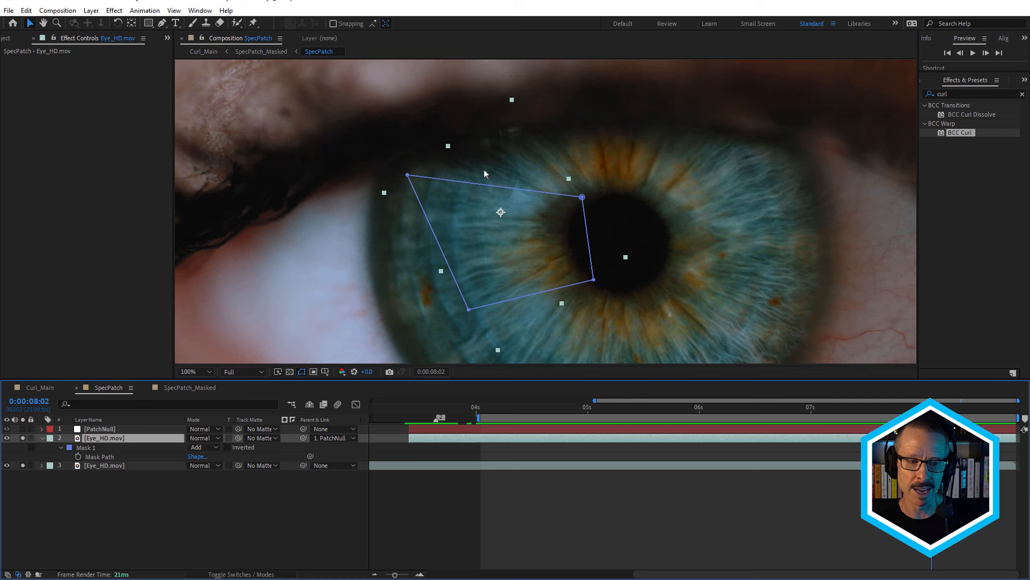
Step: Select and solo only the bottom Eye_HD.mov layer, and go to 0:00:07:11
click(41, 438)
click(101, 446)
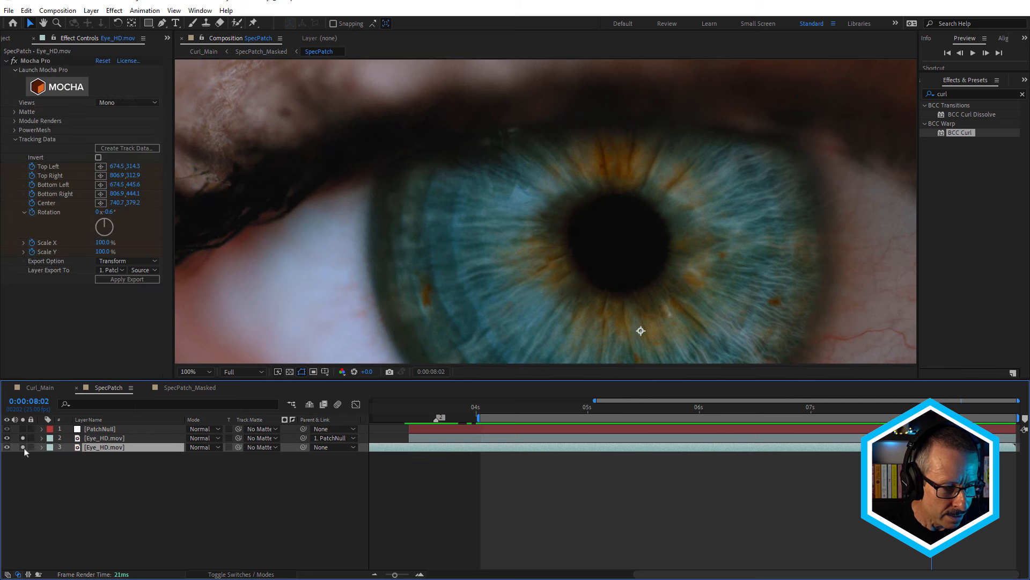
click(23, 447)
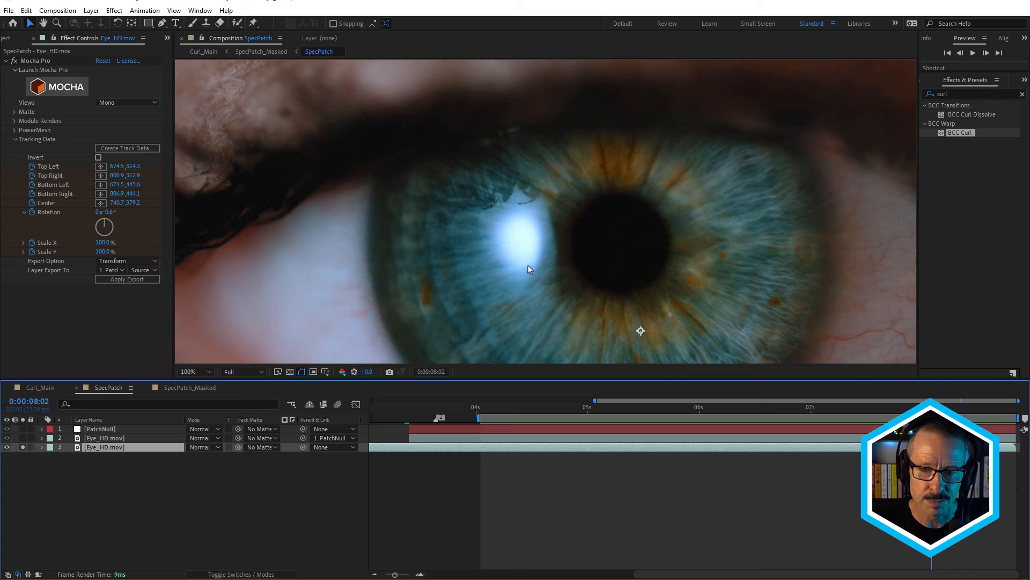
drag(777, 411, 861, 408)
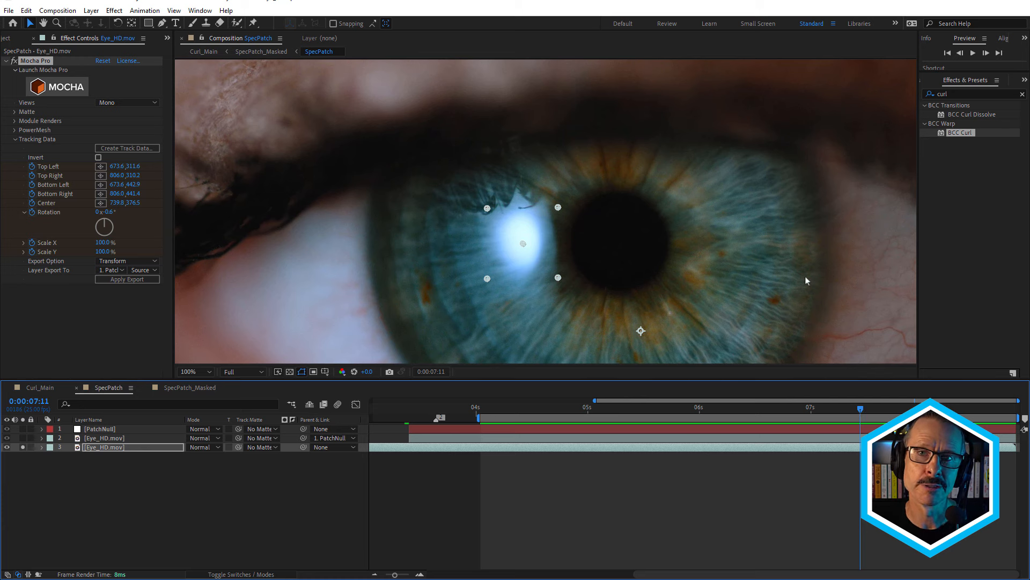
Step: Launch Mocha Pro on the bottom Eye_HD.mov layer, review Layer 2's track and surface across the clip, and return to After Effects
click(63, 87)
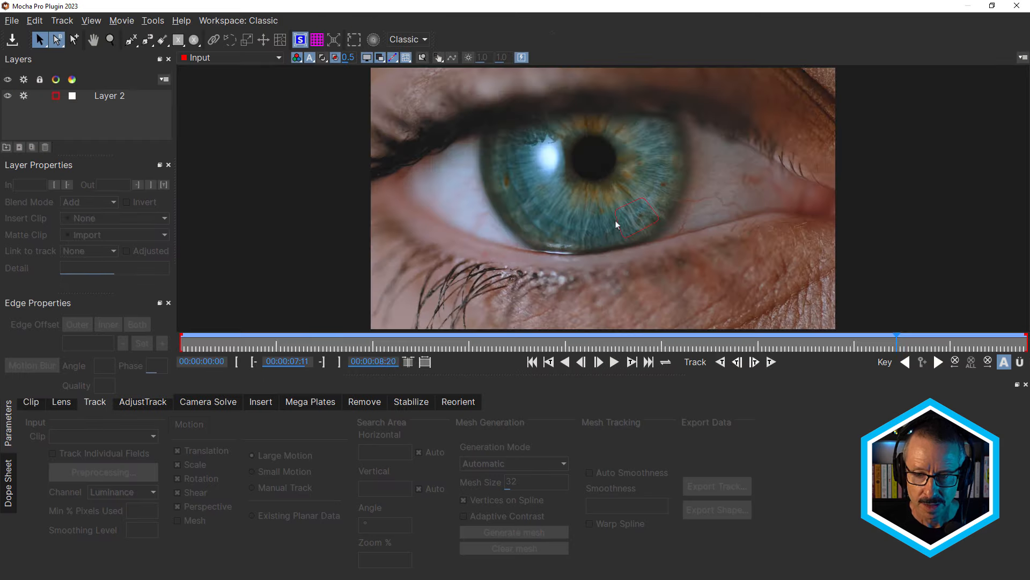
click(121, 100)
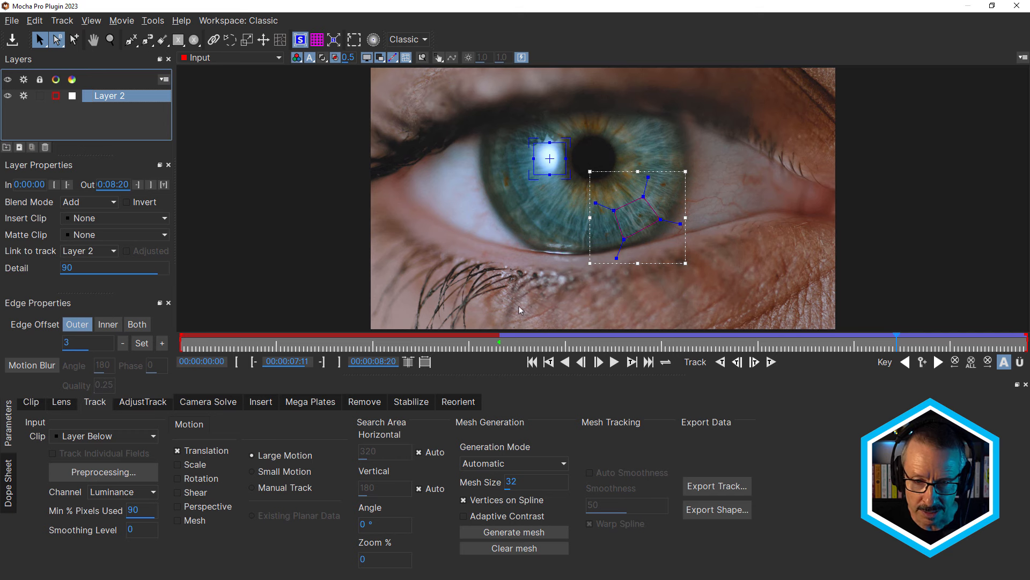
click(510, 345)
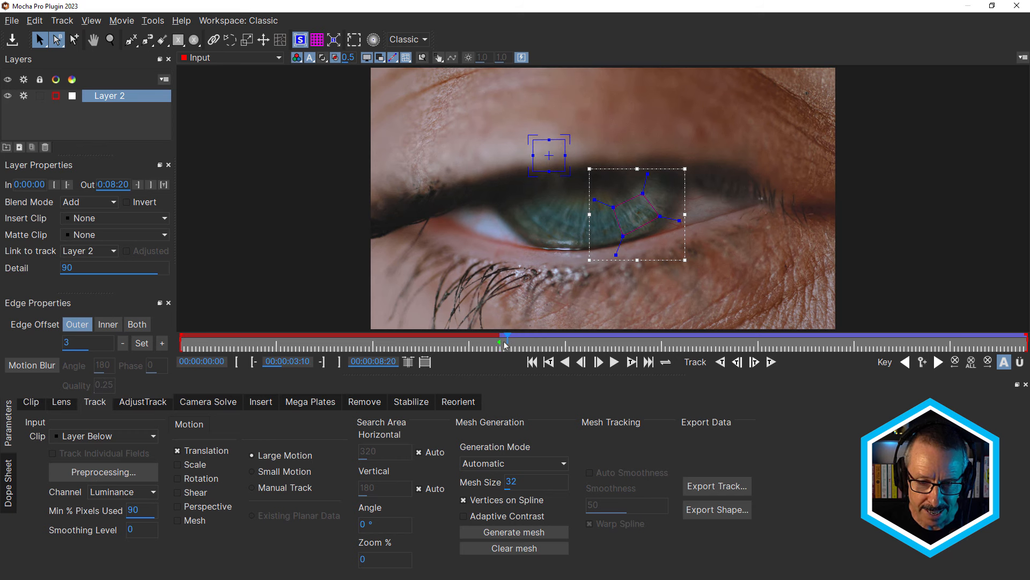
drag(518, 343, 650, 346)
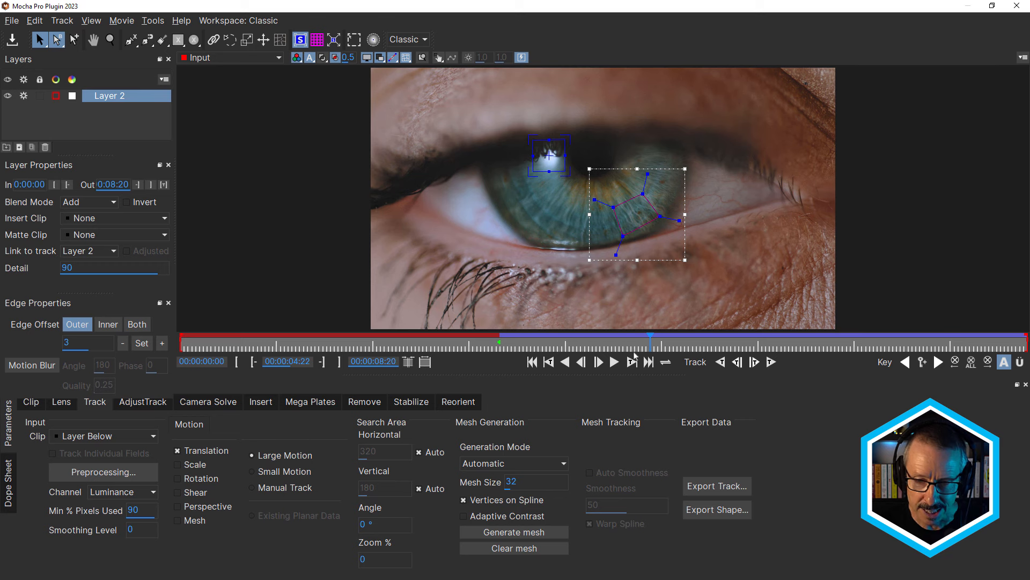
drag(655, 344, 843, 344)
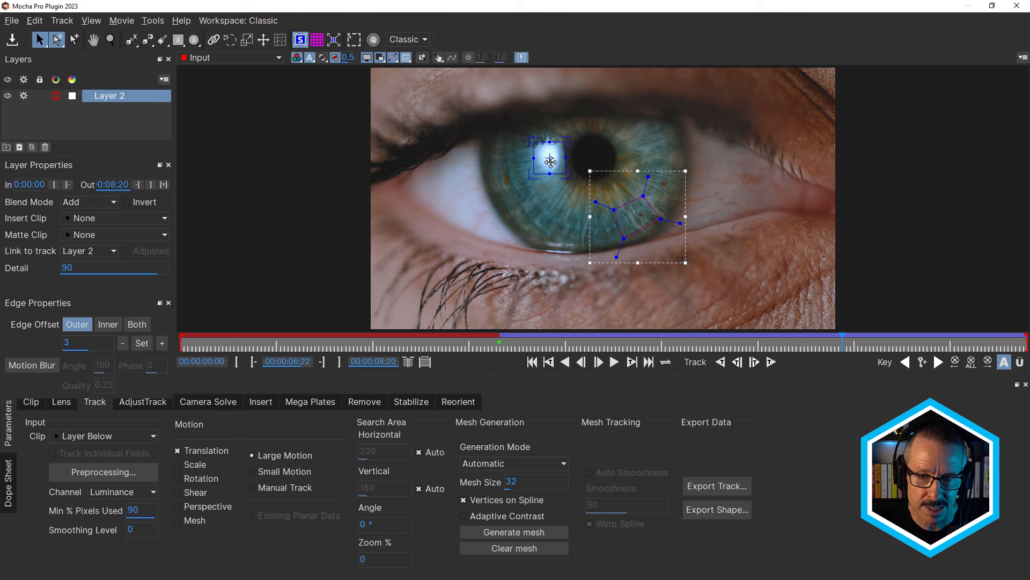
drag(840, 346, 864, 356)
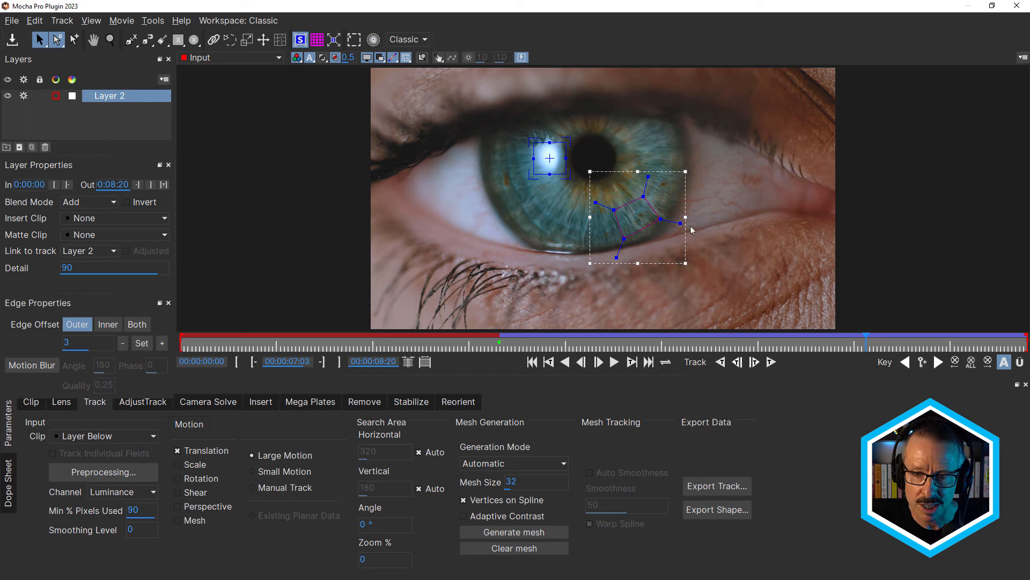
click(1017, 5)
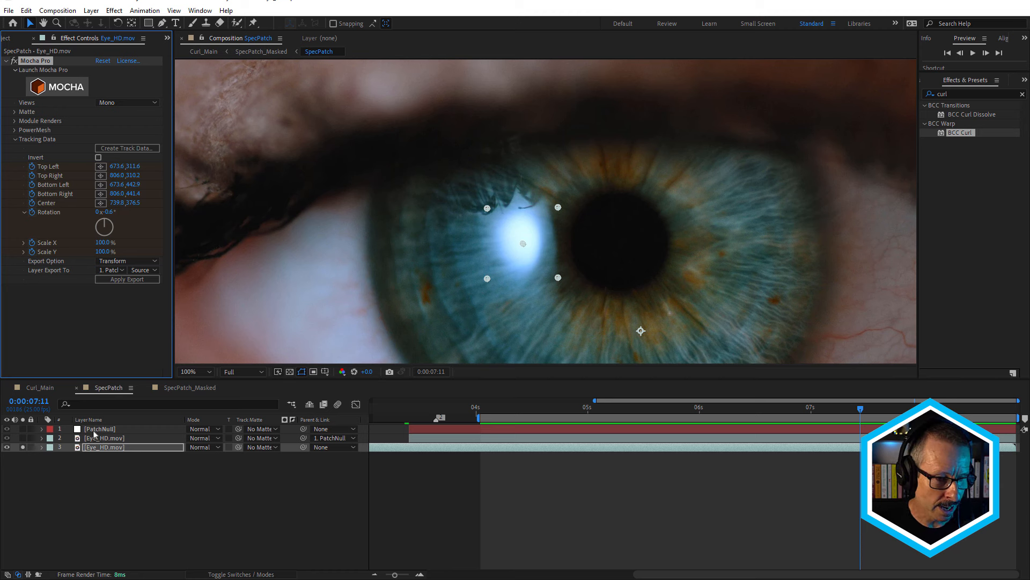
Step: Choose Transform as the Mocha Pro export option and PatchNull as the layer to export to
click(122, 263)
click(106, 296)
click(111, 270)
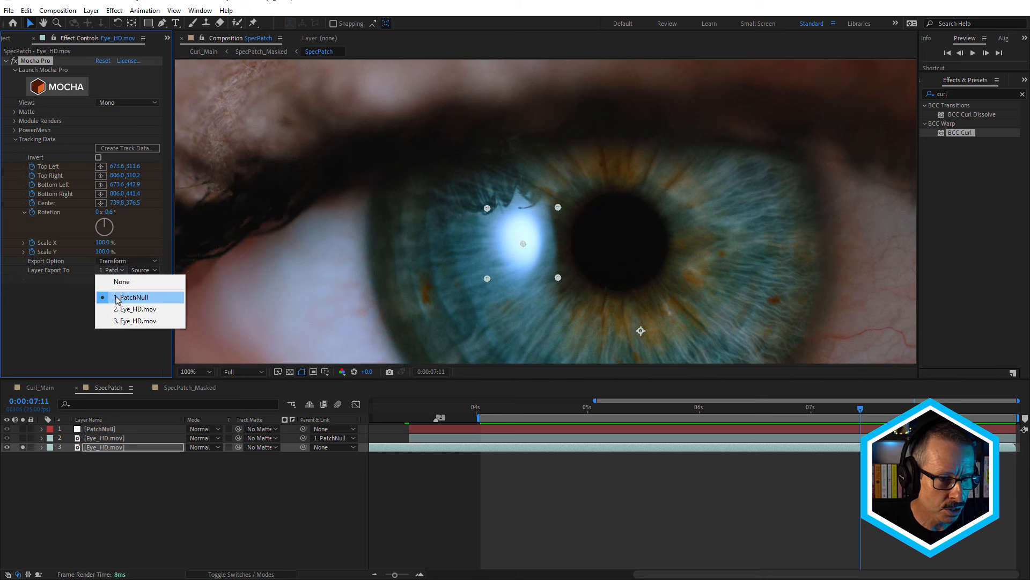
click(143, 299)
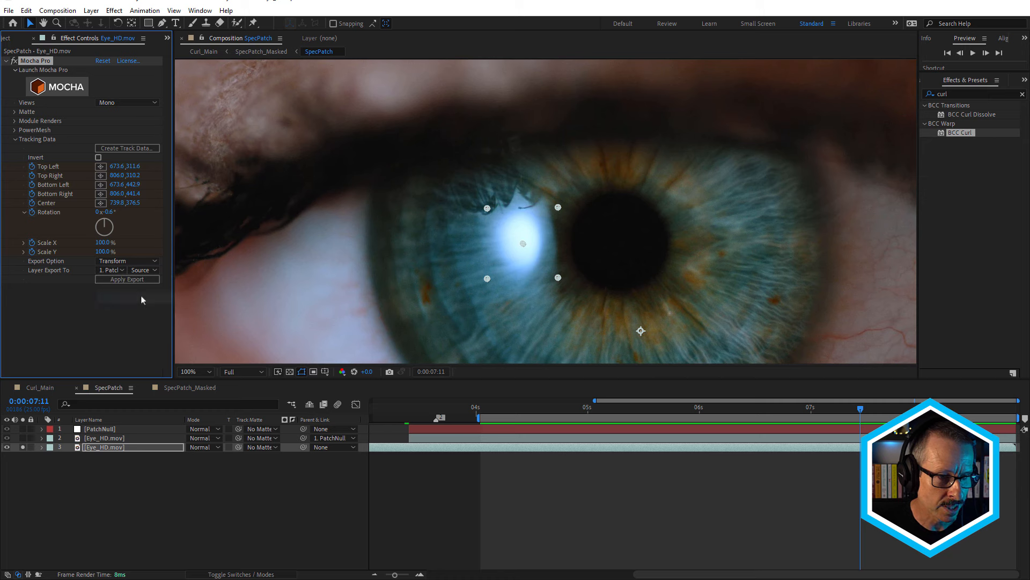
Step: Solo PatchNull together with the bottom footage and play from 0:00:04:19 to check how the null follows the eye
click(100, 428)
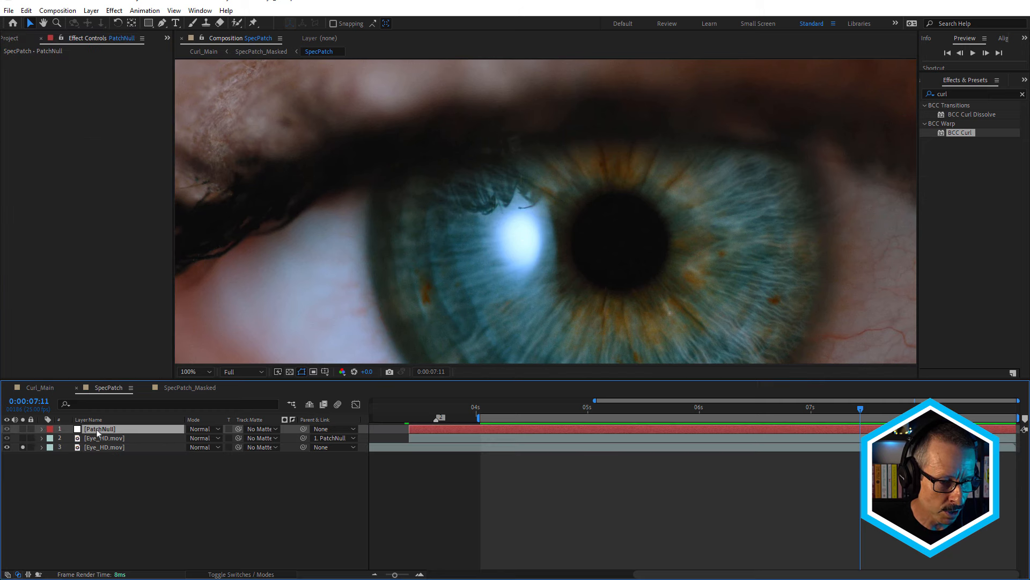
click(22, 428)
click(561, 414)
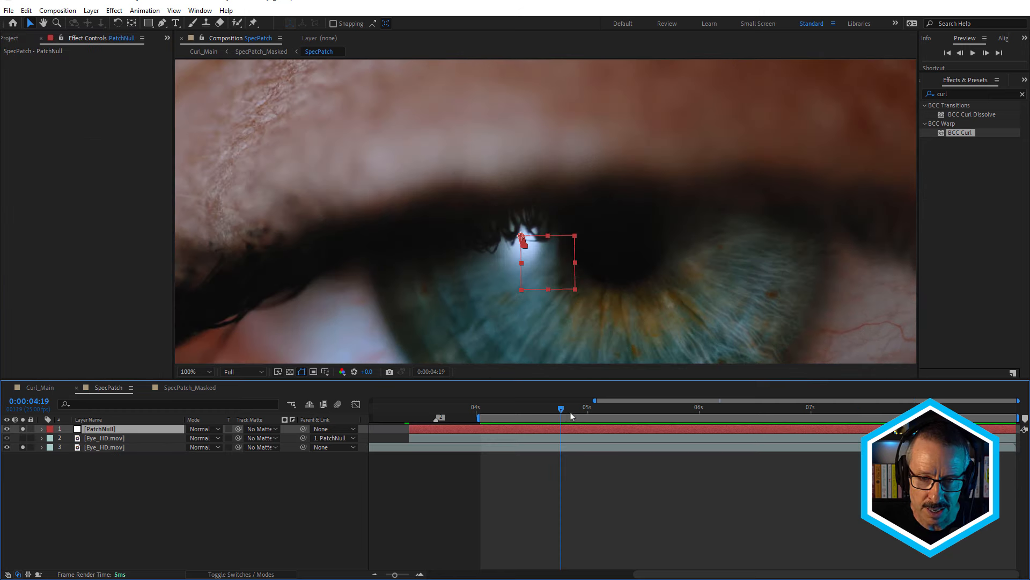
key(space)
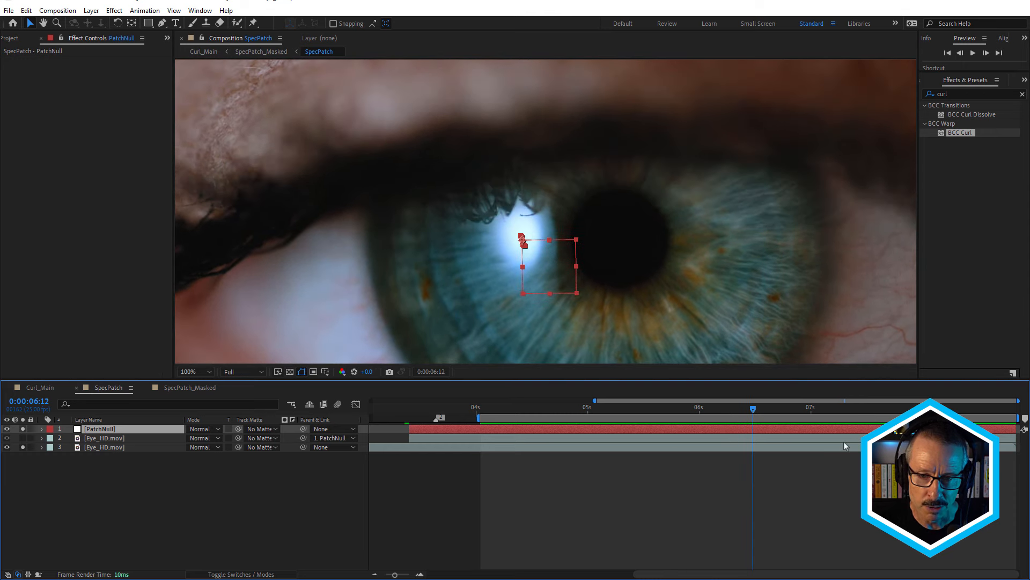
Step: Solo the upper Eye_HD.mov patch layer as well and scrub to 0:00:06:18 to check its tracked movement
click(105, 438)
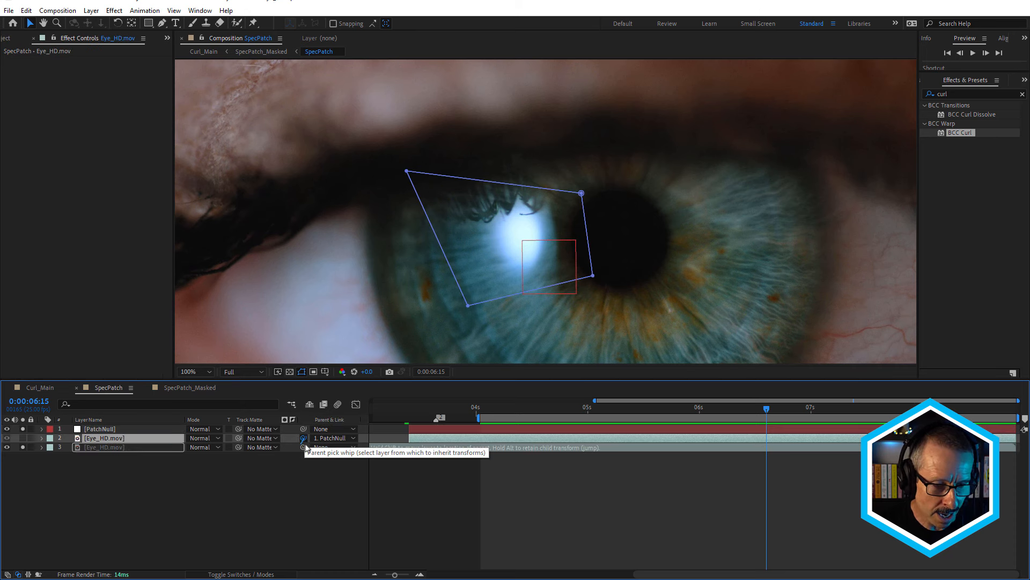
click(22, 438)
drag(691, 414, 780, 422)
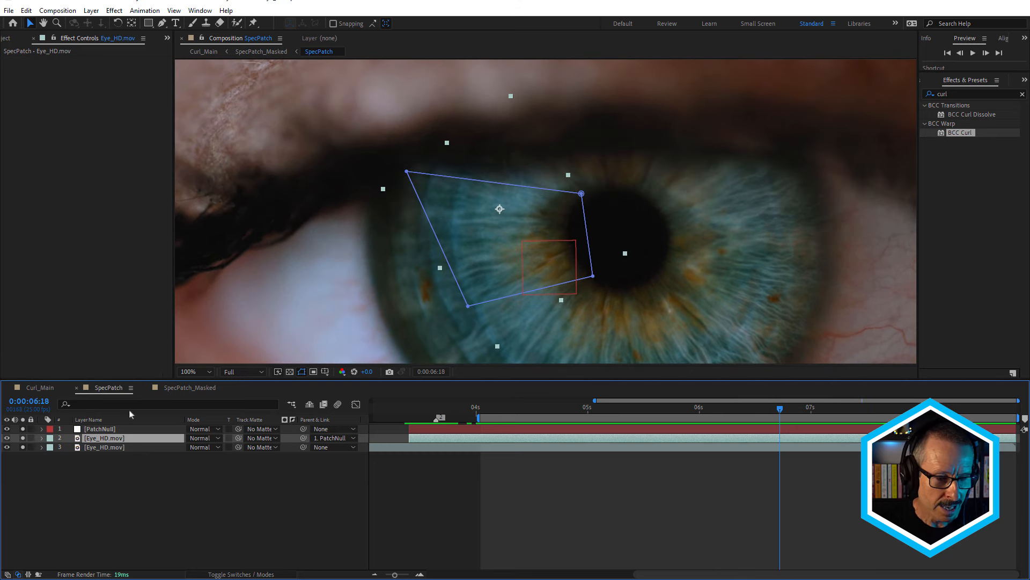
Step: Try a different rotation on the upper Eye_HD.mov patch layer and undo it
key(r)
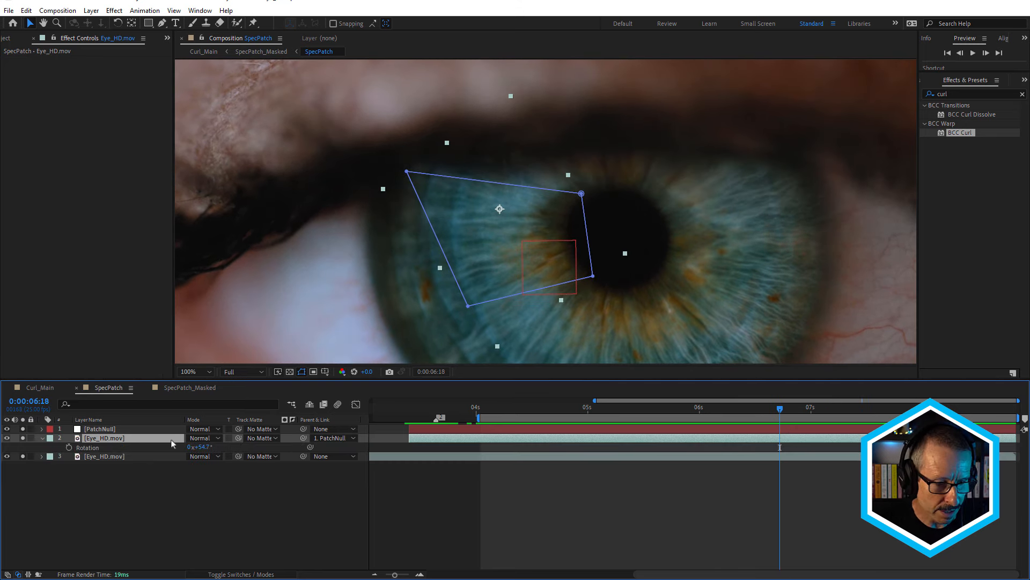
drag(205, 447, 202, 447)
key(ctrl+z)
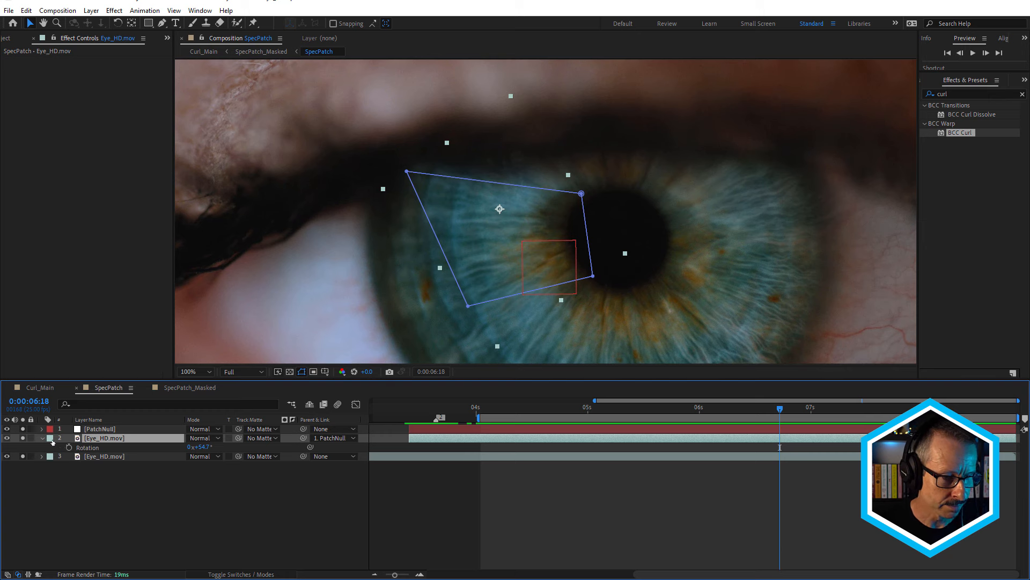
Step: Collapse the upper Eye_HD.mov layer's properties and scrub back to 0:00:04:12 to check the patch during the blink
click(42, 438)
drag(609, 411, 530, 429)
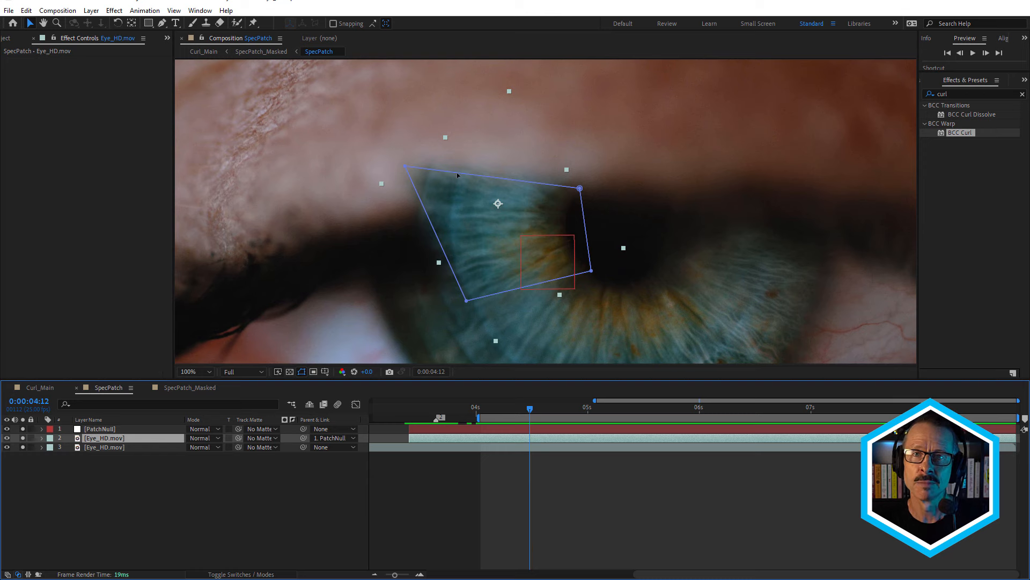
Step: Return to the Curl_Main composition, solo the SpecPatch layer and scrub to 0:00:05:13 to check the patched eye
click(41, 388)
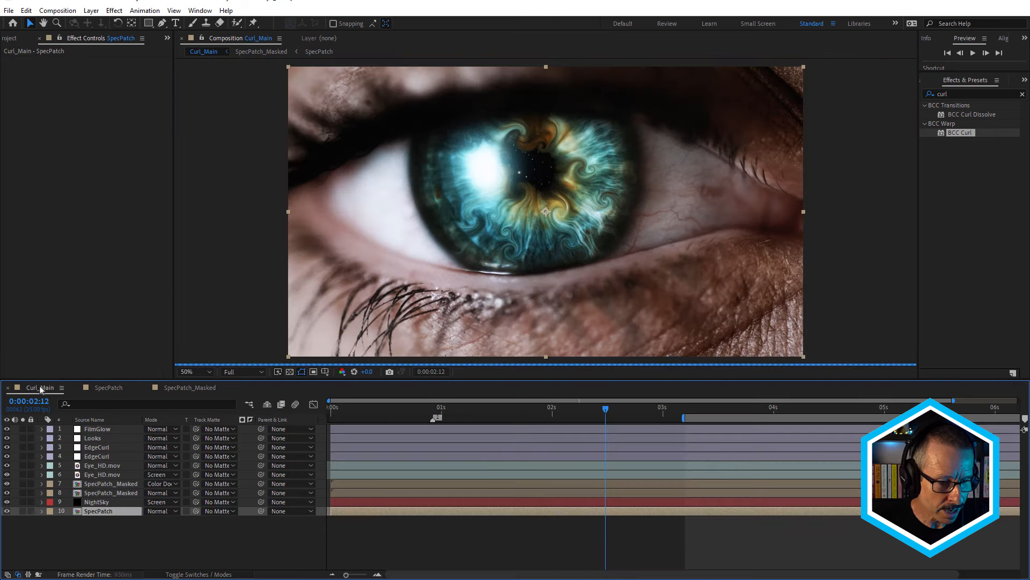
click(23, 511)
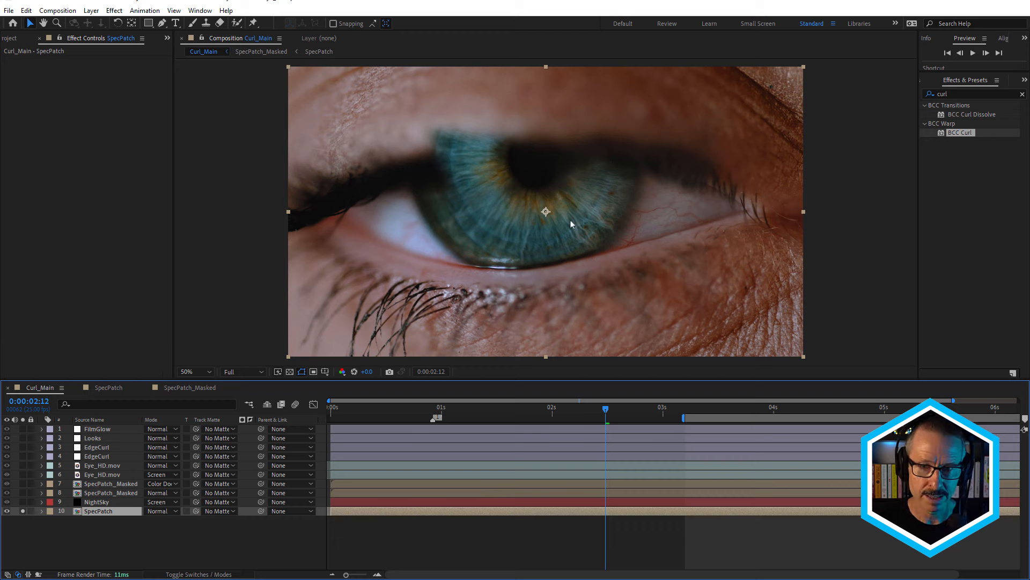
drag(606, 419, 942, 422)
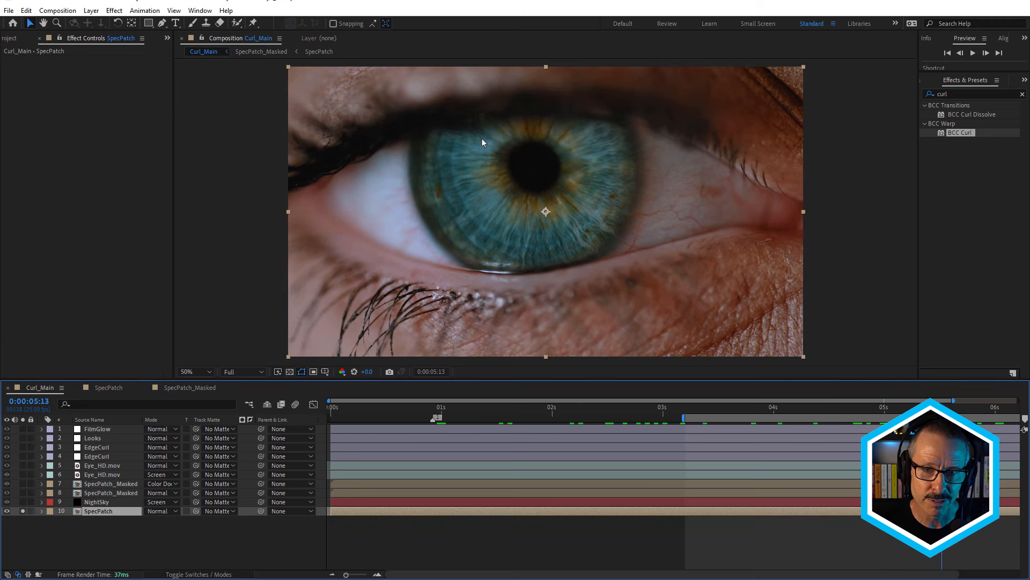
Step: Solo the lower SpecPatch_Masked layer instead of SpecPatch and preview its curled iris up to 0:00:04:22
click(107, 493)
click(22, 493)
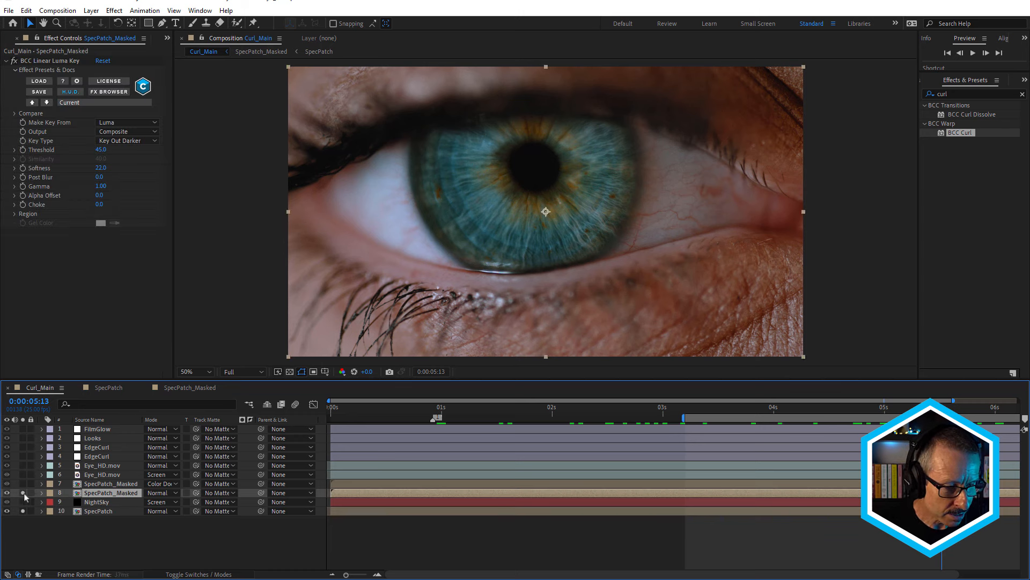
click(23, 511)
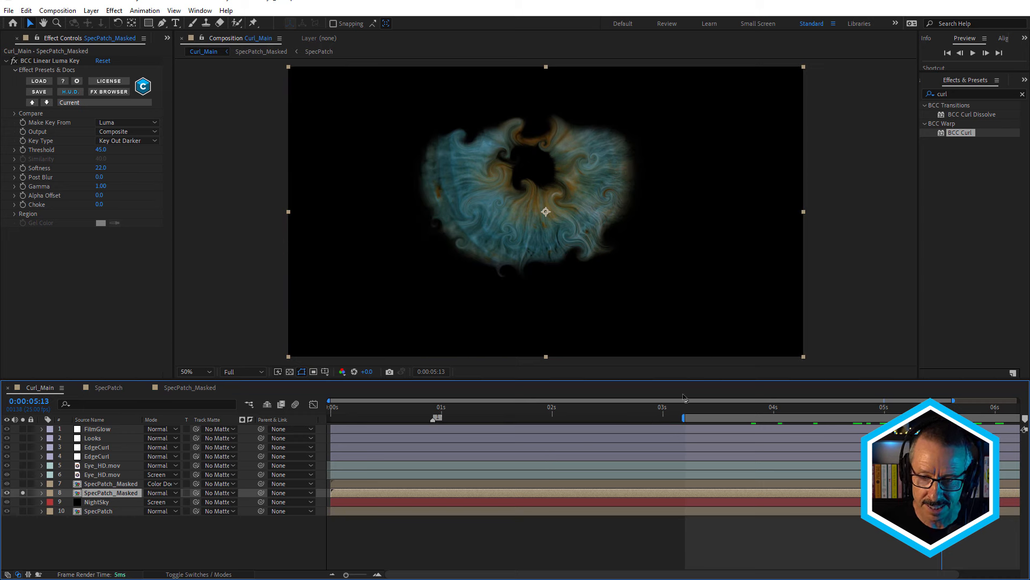
click(722, 417)
key(space)
key(space)
scroll(564, 196, up, 2)
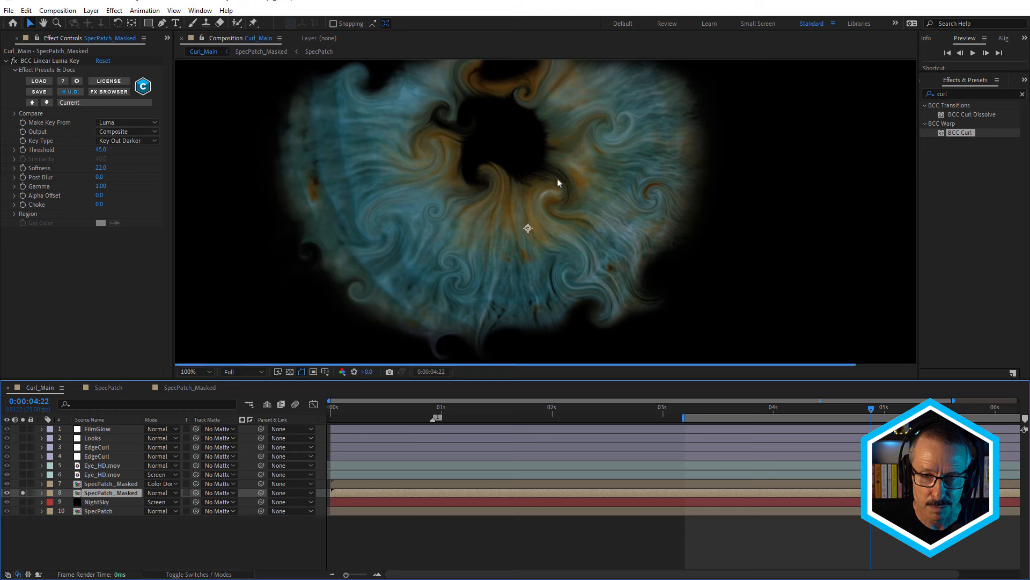
Step: Open the SpecPatch_Masked precomp, set Mask 1 and Mask 2 to None and scrub to 0:00:07:01 to view the unmasked curls
double_click(76, 494)
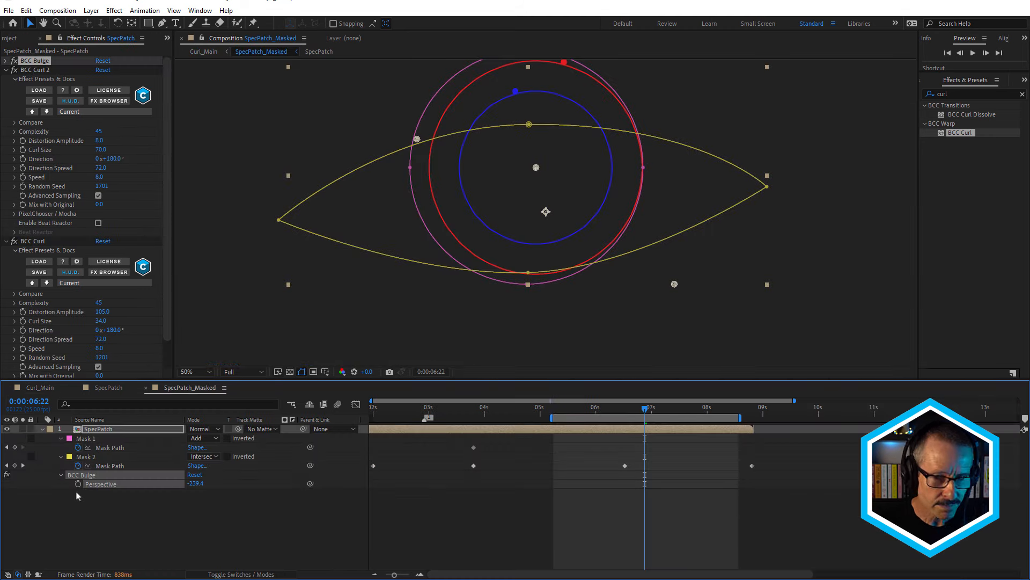
click(85, 440)
shift+click(83, 457)
click(202, 439)
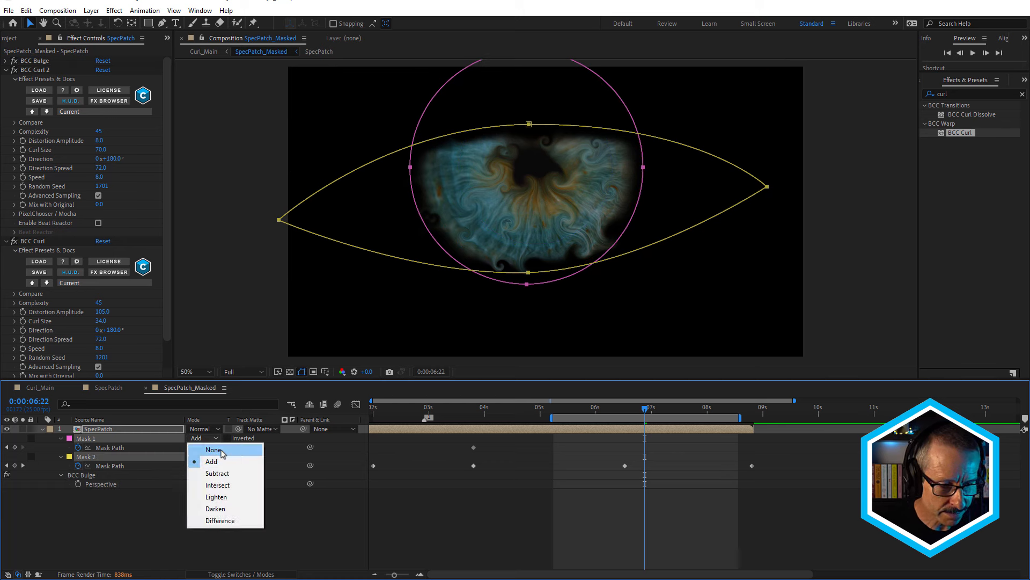
click(214, 449)
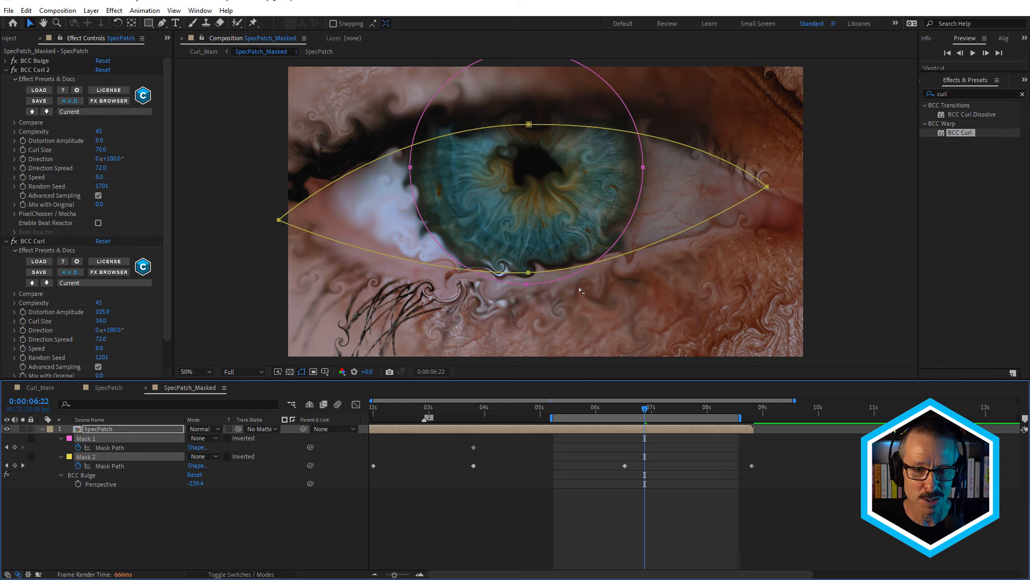
drag(646, 409, 669, 409)
drag(602, 430, 652, 432)
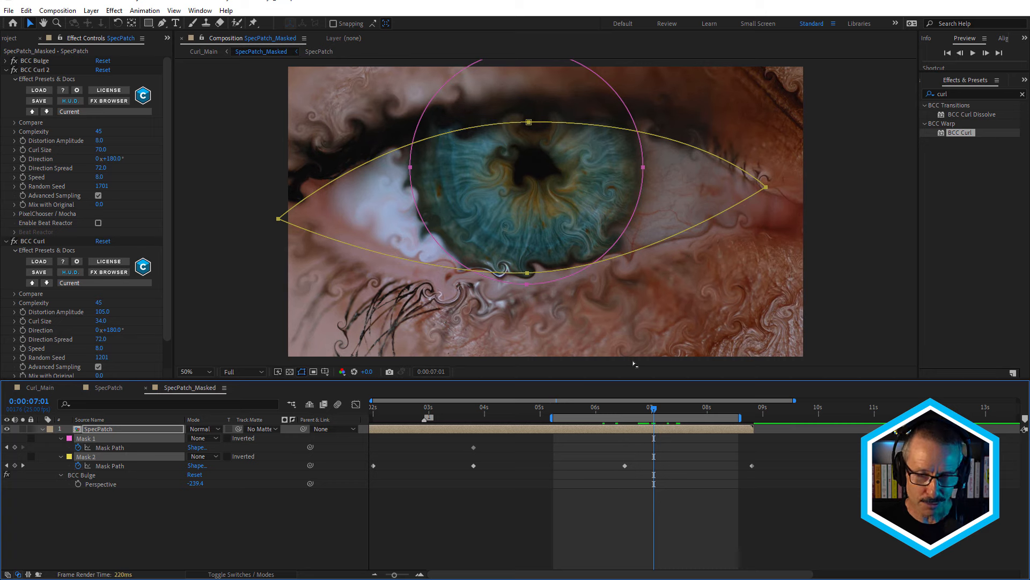
Step: Set Mask 1 to Add and Mask 2 to Intersect on the SpecPatch layer
click(87, 517)
click(91, 439)
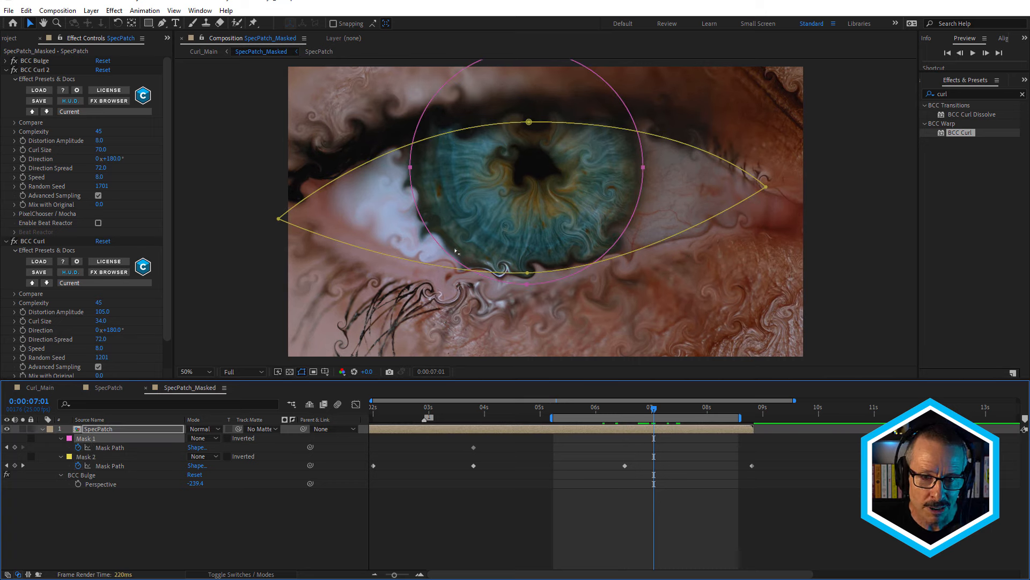
click(199, 437)
click(208, 462)
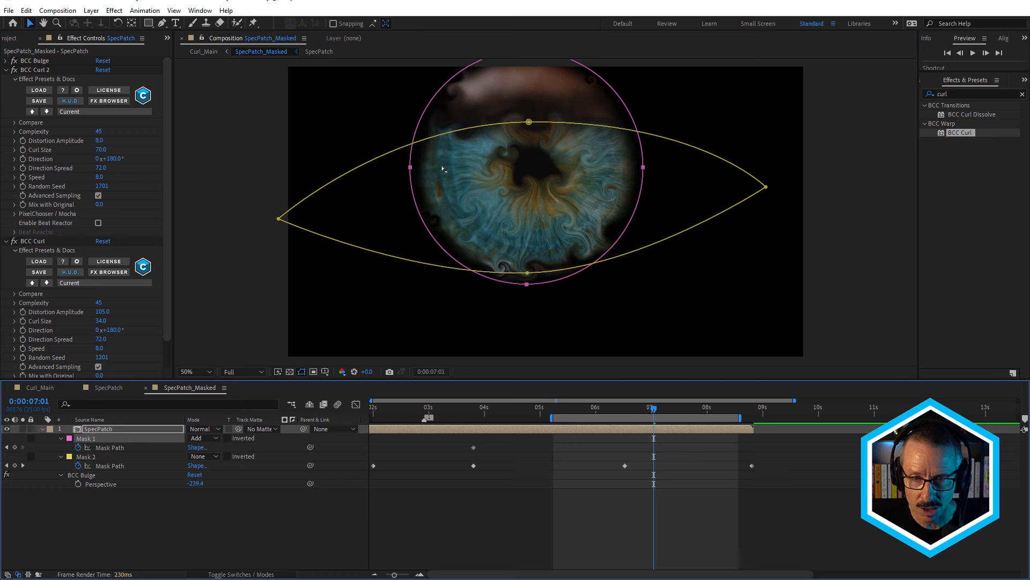
click(205, 457)
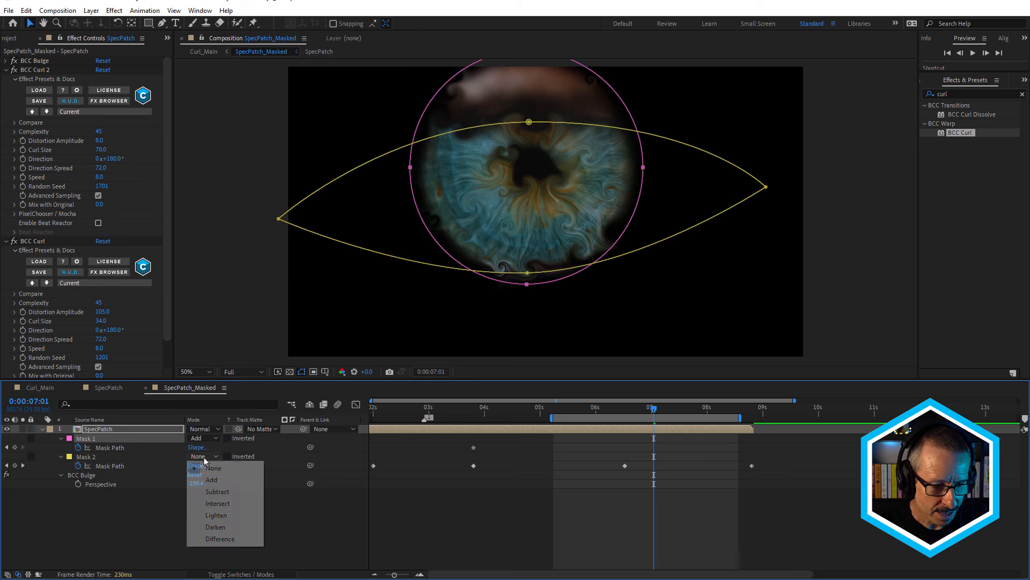
click(219, 504)
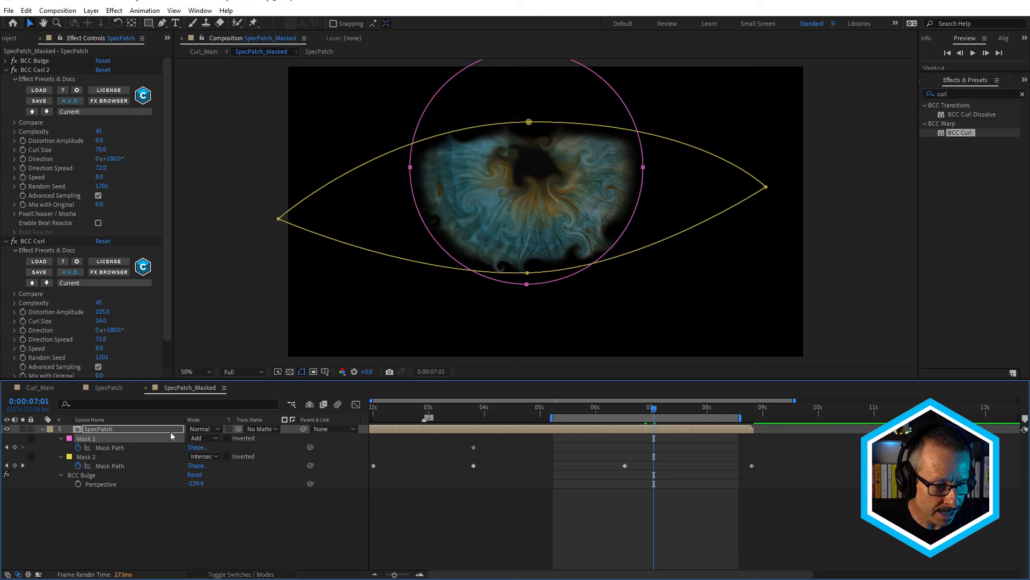
Step: Reveal the feather values of both SpecPatch masks and examine the softened iris edge up close
key(f)
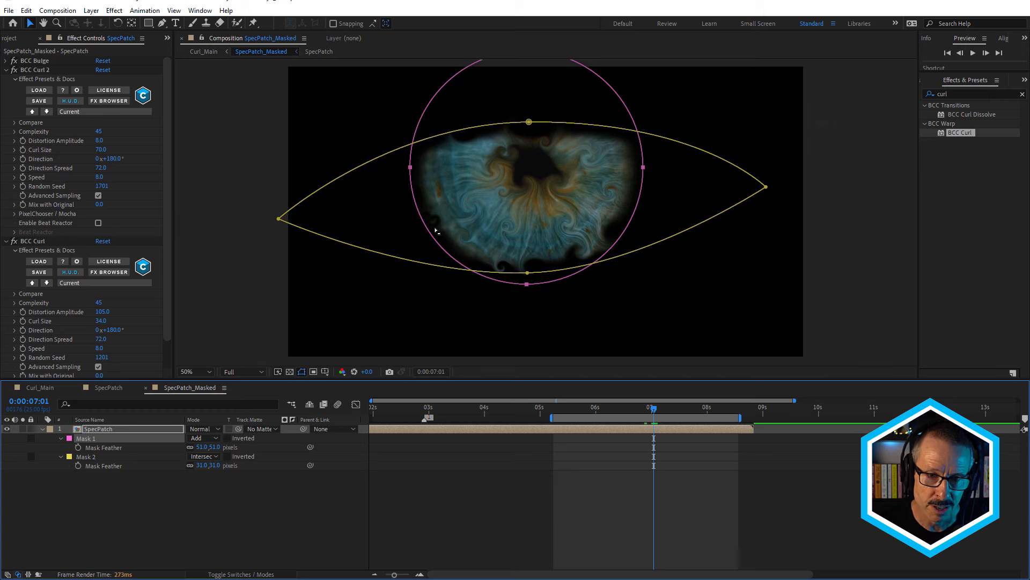
scroll(437, 231, up, 2)
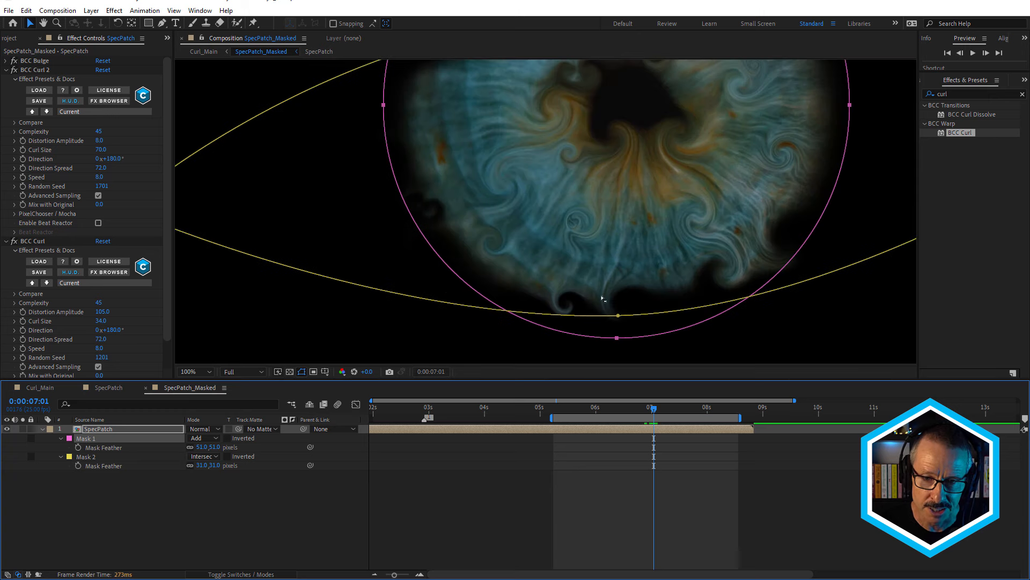
click(42, 430)
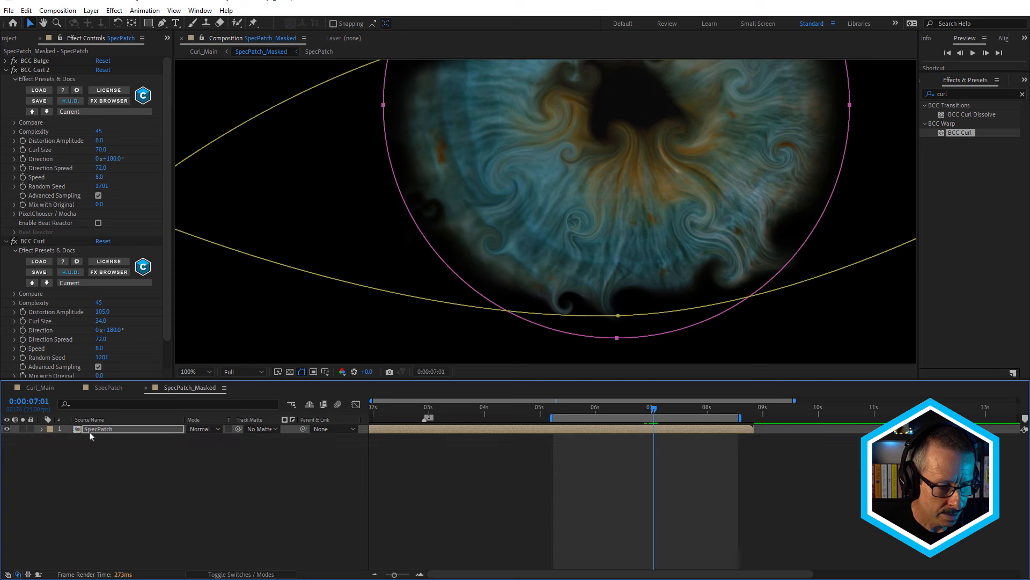
Step: List the SpecPatch layer's effects and turn off BCC Bulge and BCC Curl 2, leaving only BCC Curl enabled
click(124, 431)
key(e)
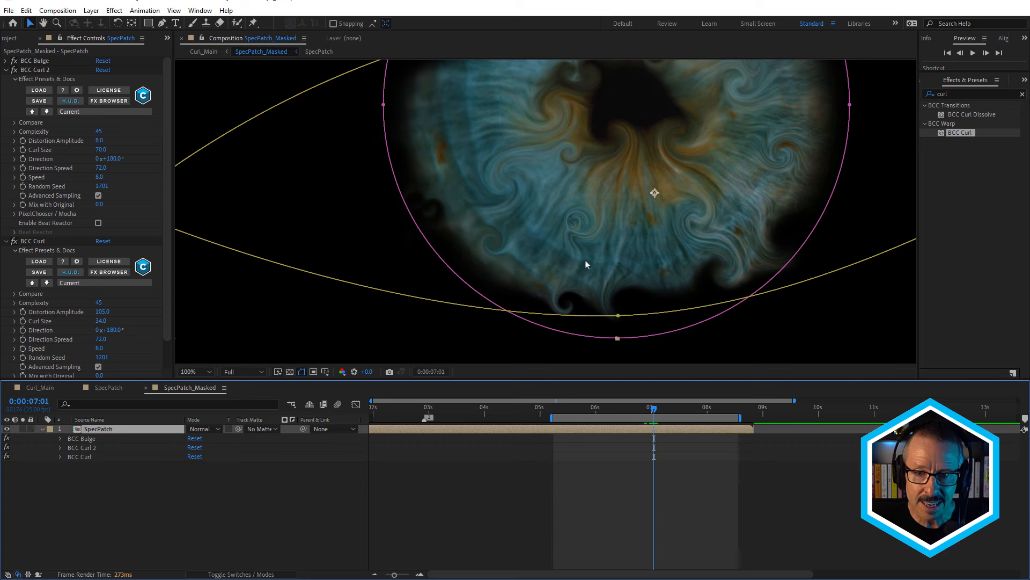
scroll(595, 242, down, 2)
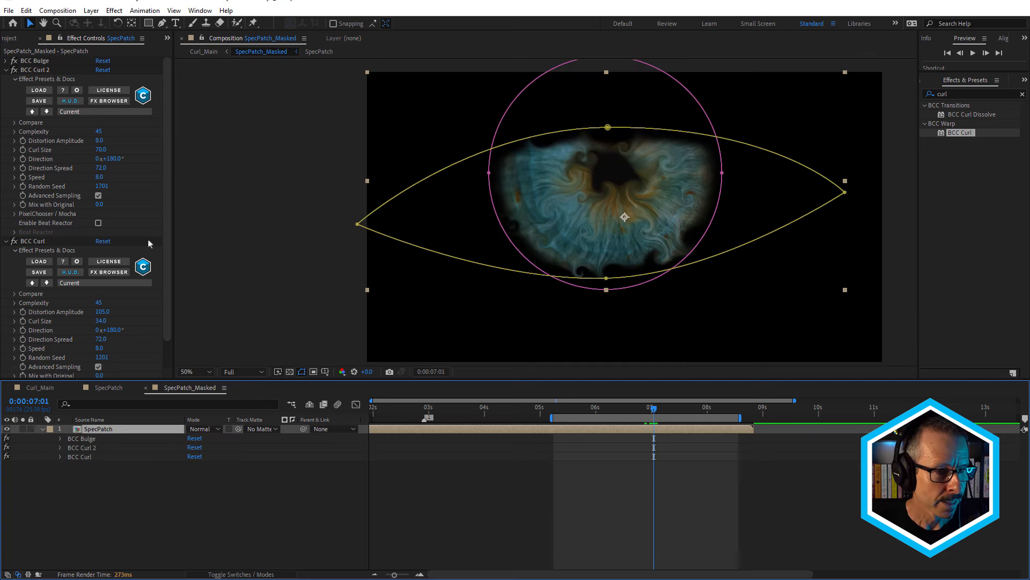
click(5, 70)
click(14, 60)
click(14, 70)
click(14, 79)
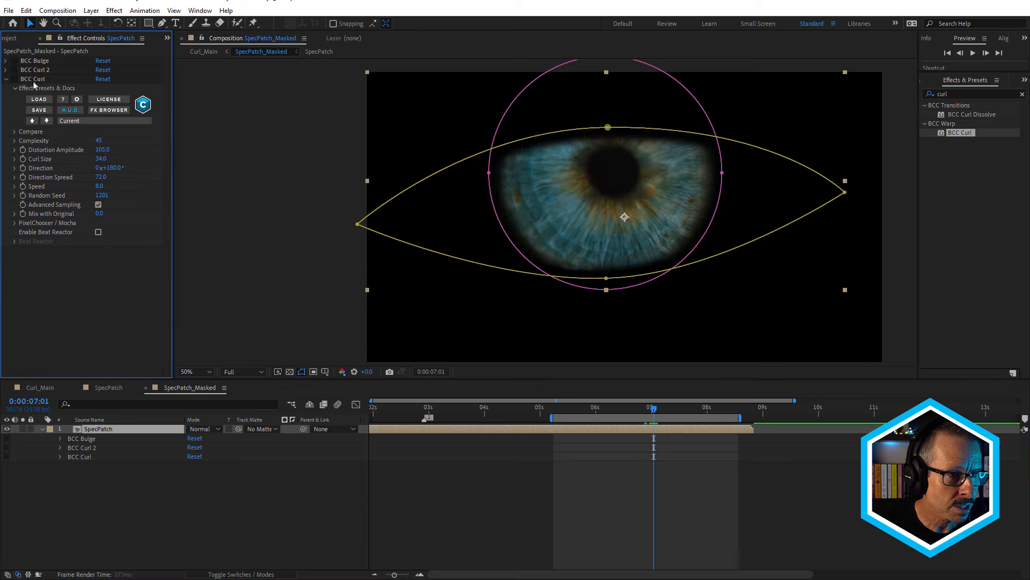
click(33, 79)
click(14, 79)
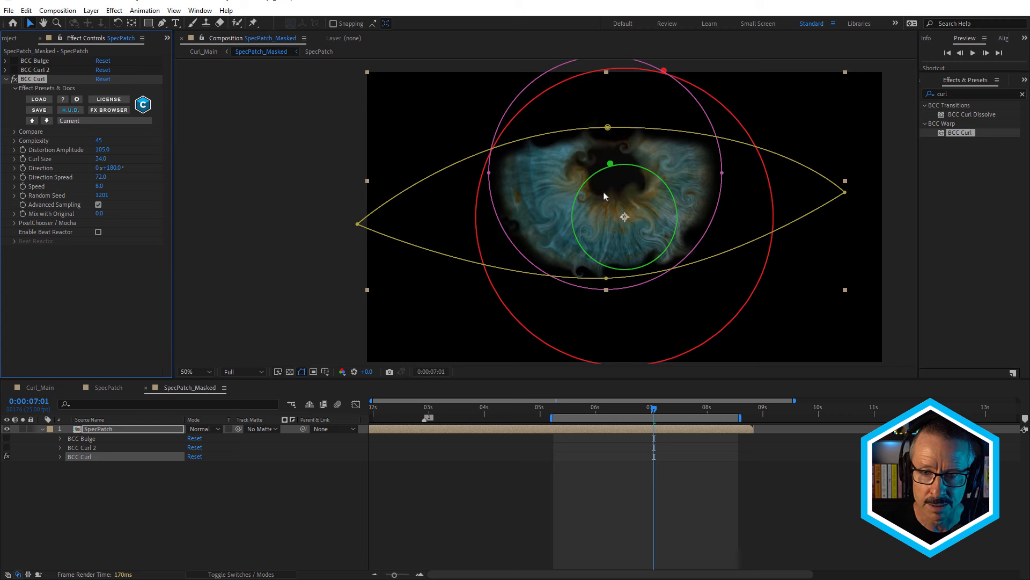
Step: Scrub to 0:00:07:22 and back to 0:00:07:13 to examine how BCC Curl swirls the iris texture
scroll(629, 203, up, 2)
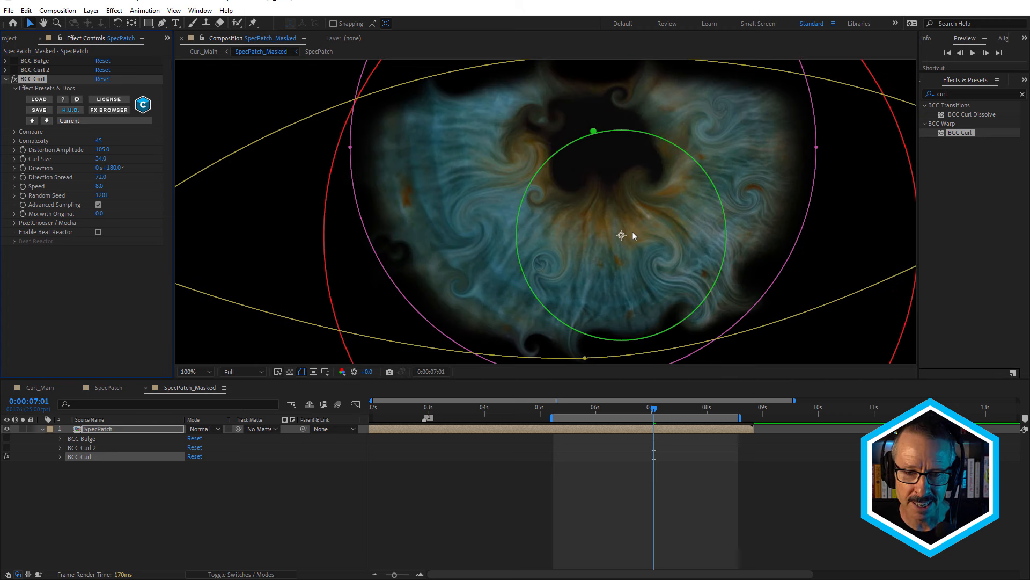
click(609, 413)
drag(608, 413, 699, 413)
scroll(665, 220, up, 1)
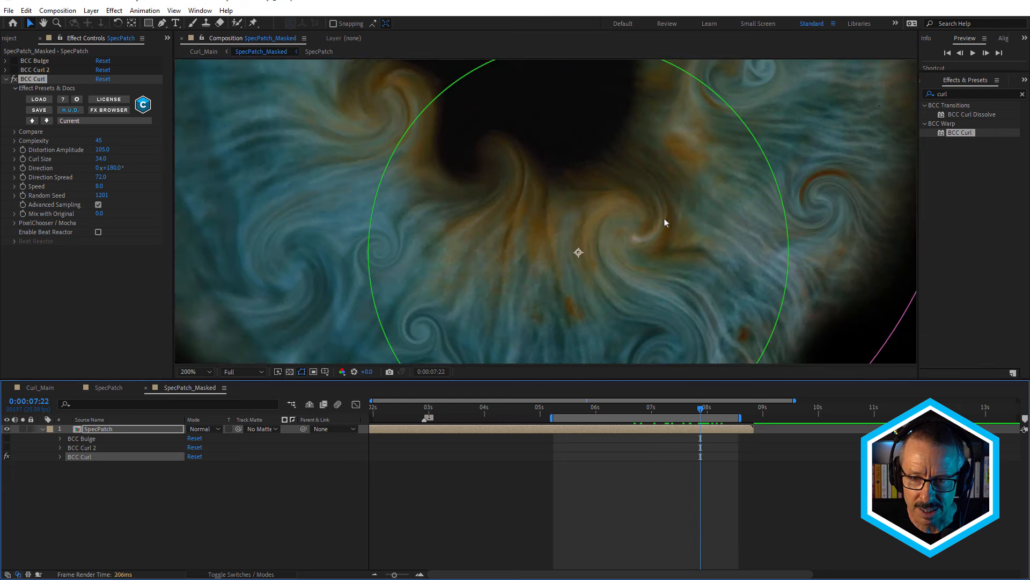
mouse_move(697, 412)
mouse_down()
mouse_move(668, 412)
mouse_move(704, 413)
mouse_move(671, 412)
mouse_move(681, 412)
mouse_up()
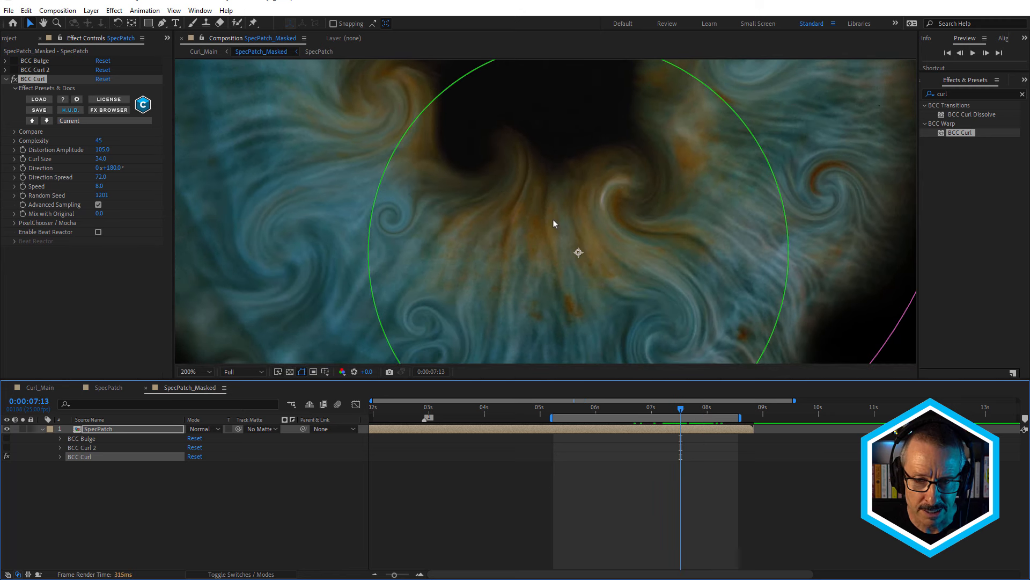
scroll(553, 219, down, 2)
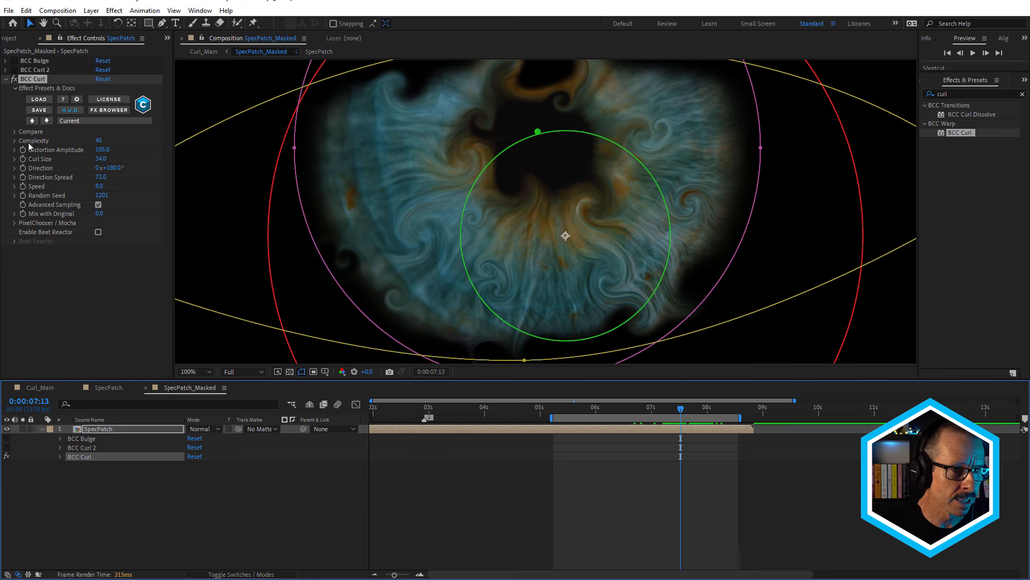
Step: Try a different Complexity value on BCC Curl and restore it to 45
scroll(589, 192, down, 2)
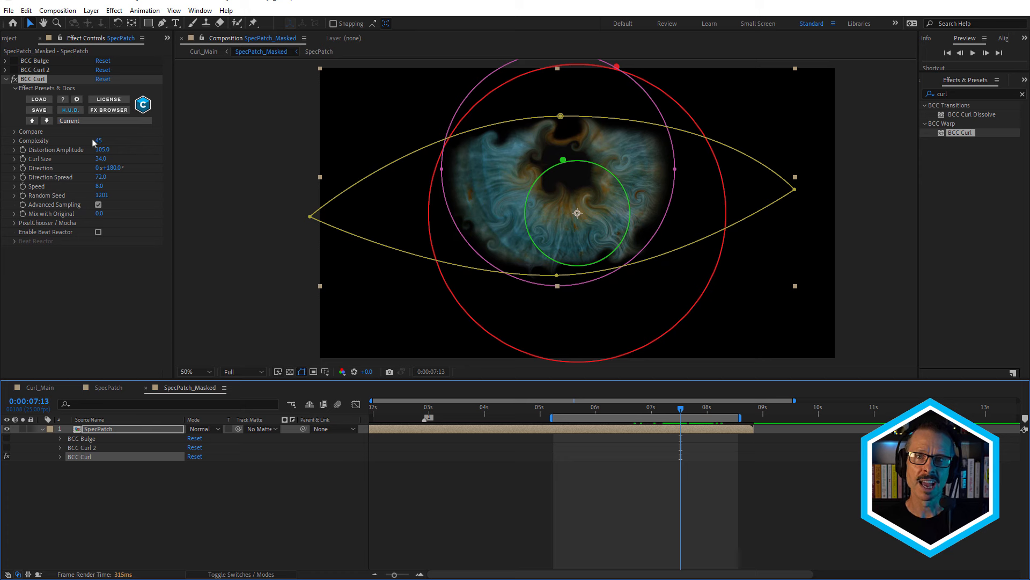
drag(99, 141, 236, 138)
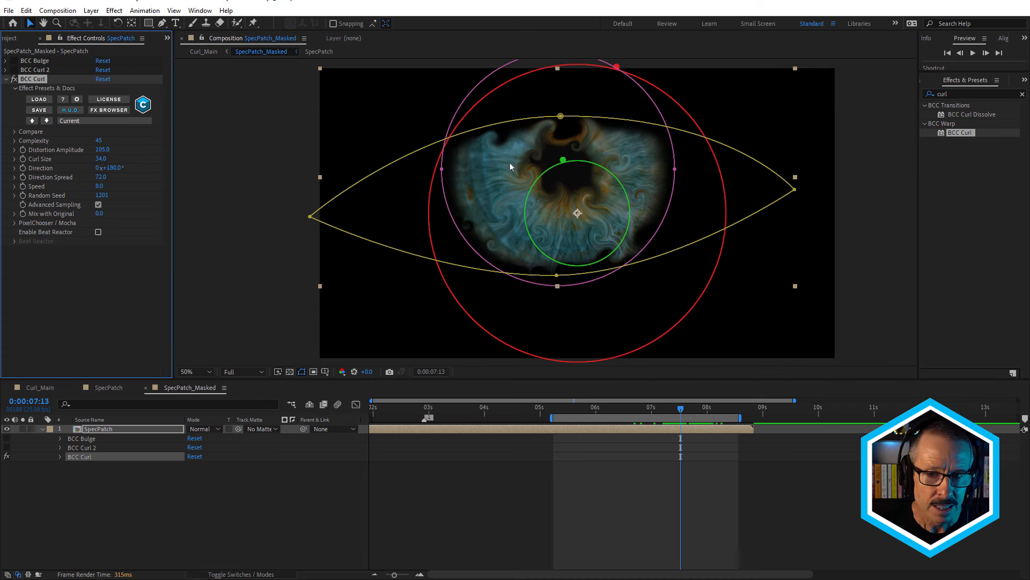
Step: Try a Distortion Amplitude of 542 on BCC Curl, inspect the tighter spirals up close and undo the change
scroll(573, 191, up, 2)
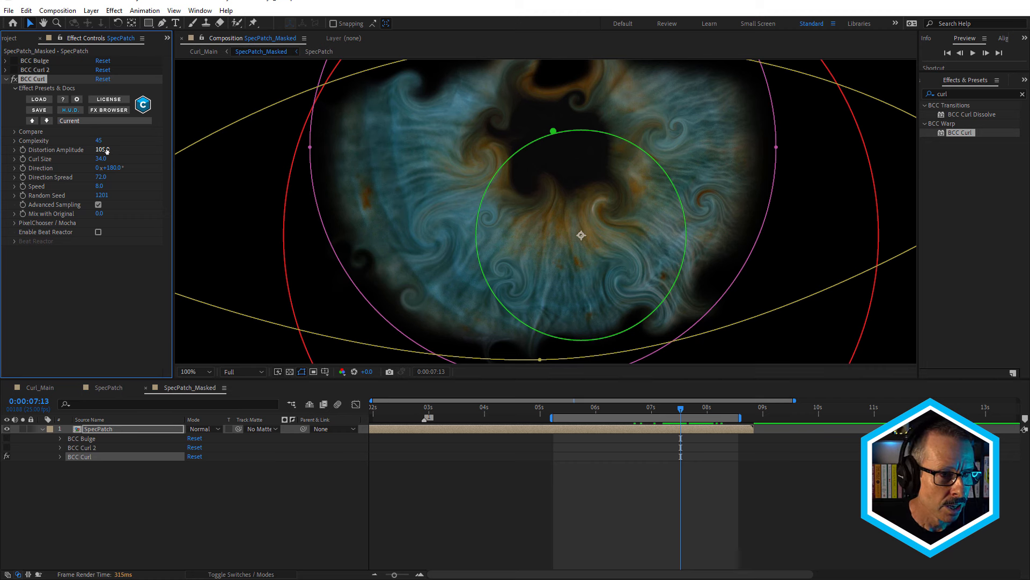
drag(125, 154, 361, 170)
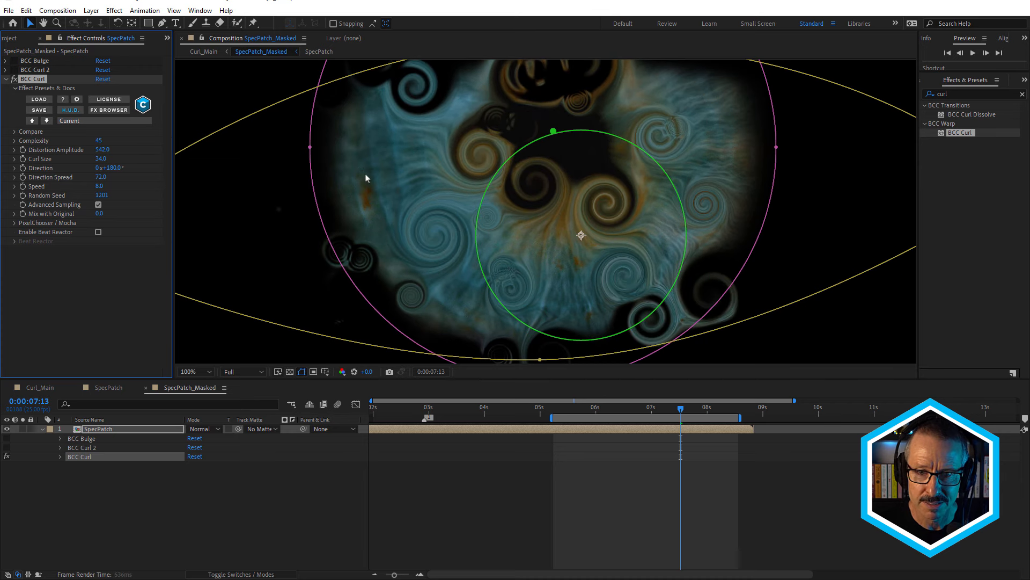
key(period)
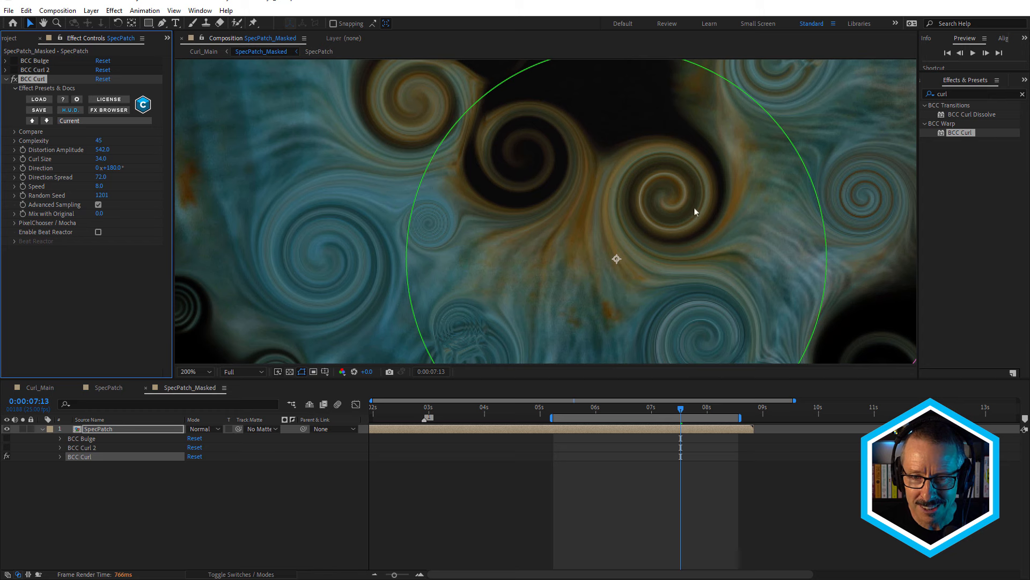
key(ctrl+z)
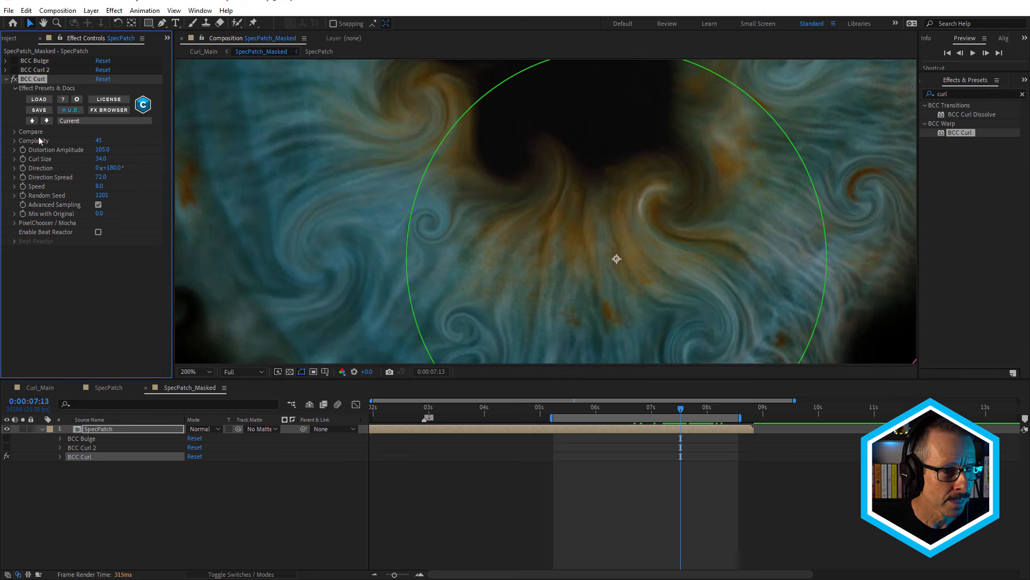
Step: Try a Curl Size of 70 on BCC Curl and undo the change
drag(101, 159, 109, 160)
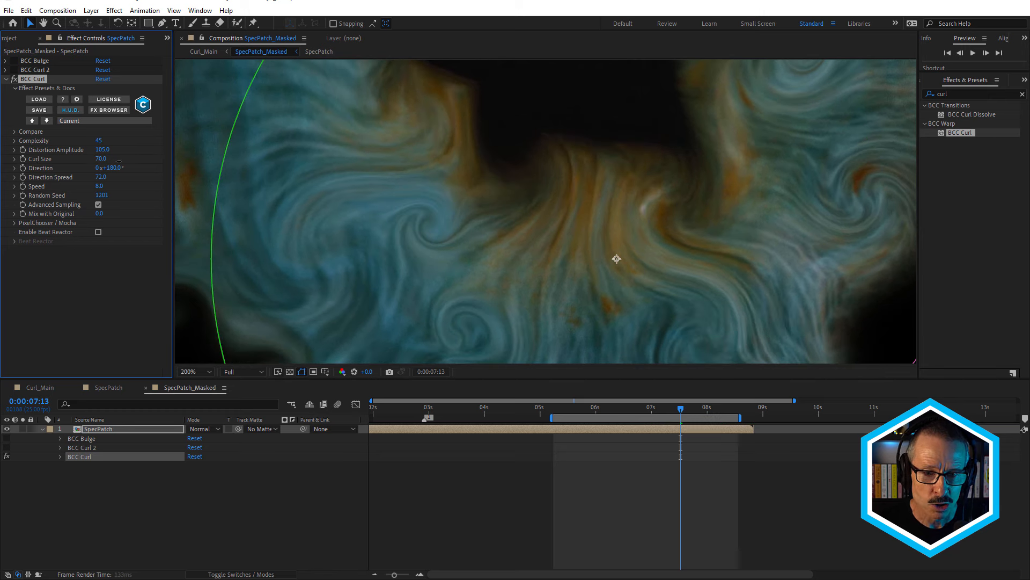
key(ctrl+z)
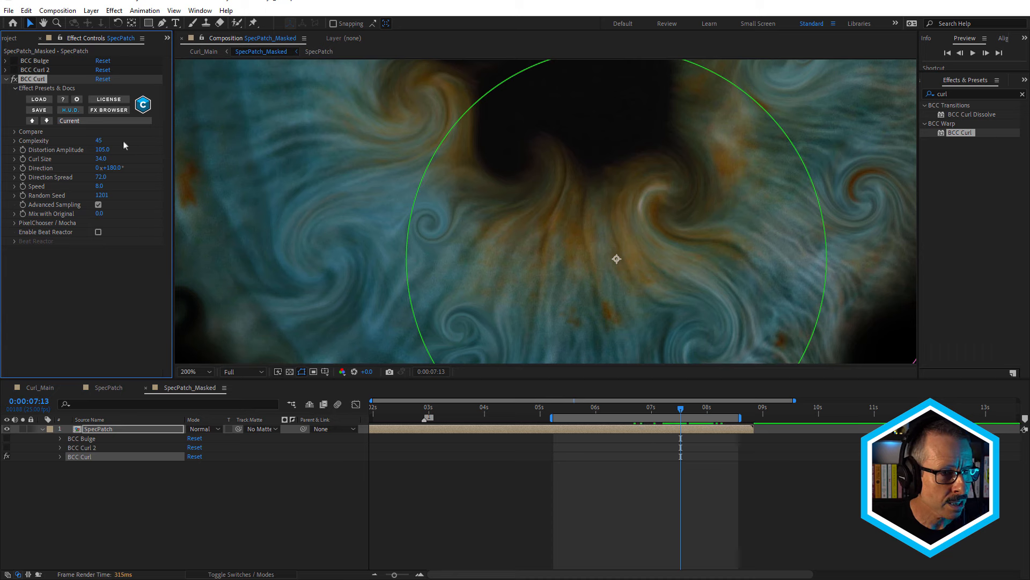
key(comma)
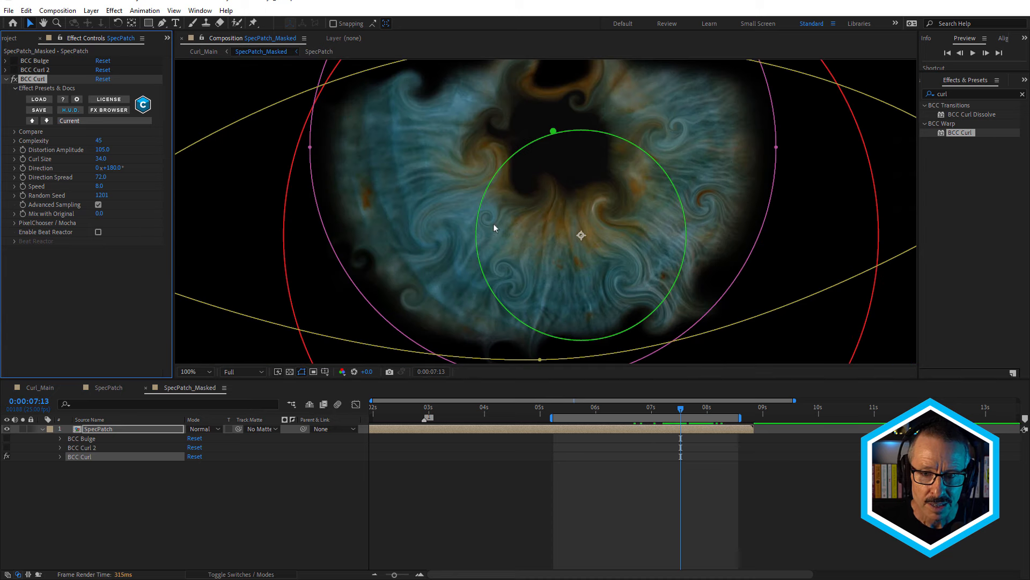
Step: Scrub to 0:00:07:20 and back to 0:00:07:18 to examine how the curls move across the whole eye
key(comma)
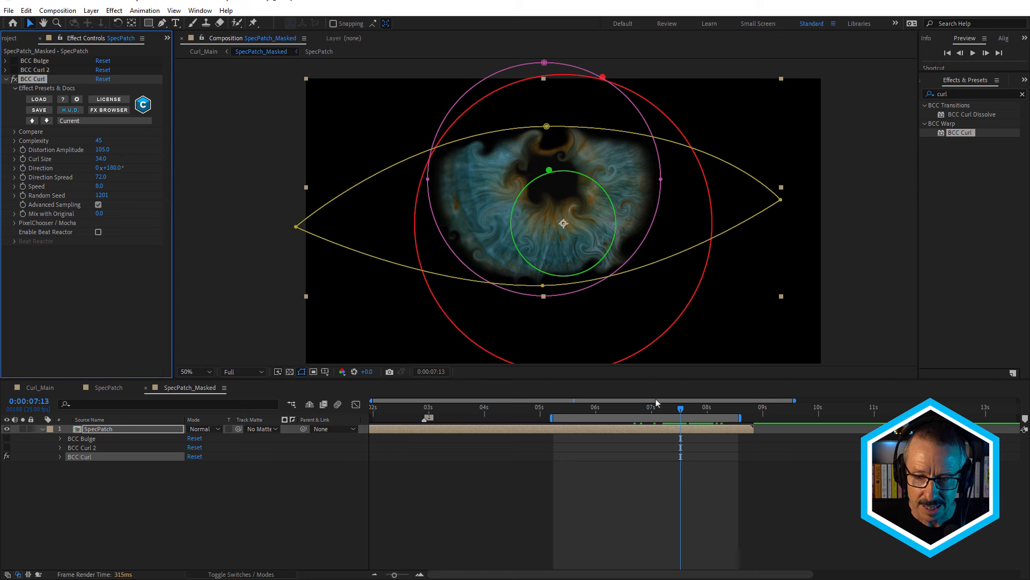
drag(654, 408, 696, 430)
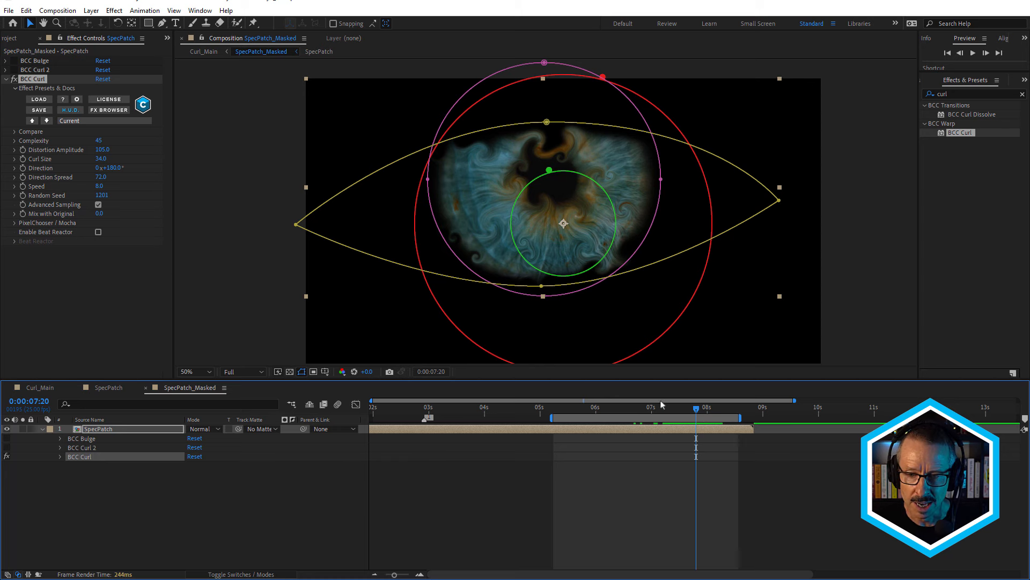
mouse_move(671, 412)
mouse_down()
mouse_move(700, 415)
mouse_move(643, 414)
mouse_move(699, 416)
mouse_move(675, 417)
mouse_move(687, 408)
mouse_up()
click(64, 183)
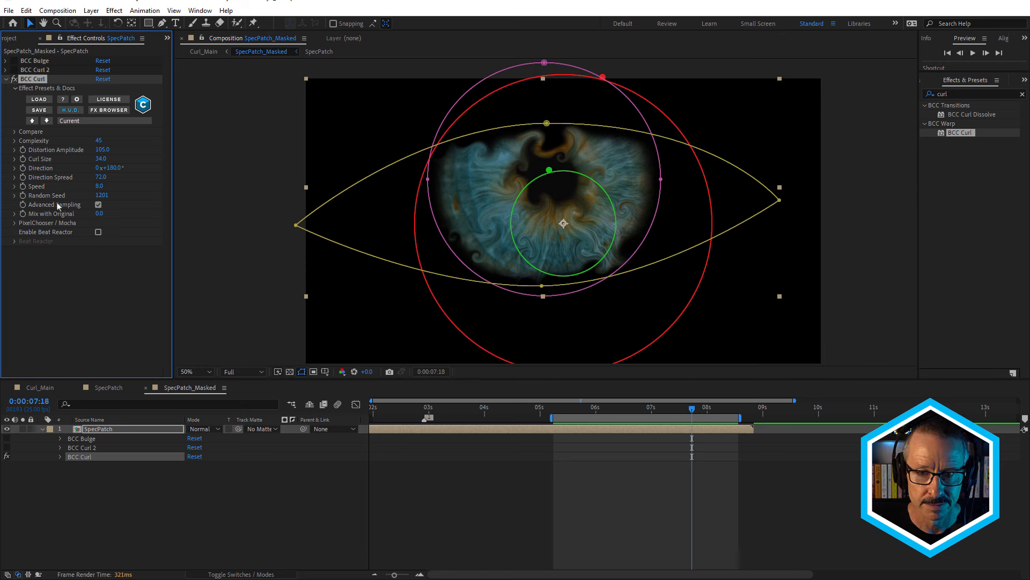
Step: Scrub to 0:00:06:21 and on to 0:00:07:09, inspecting the animated swirls up close
key(period)
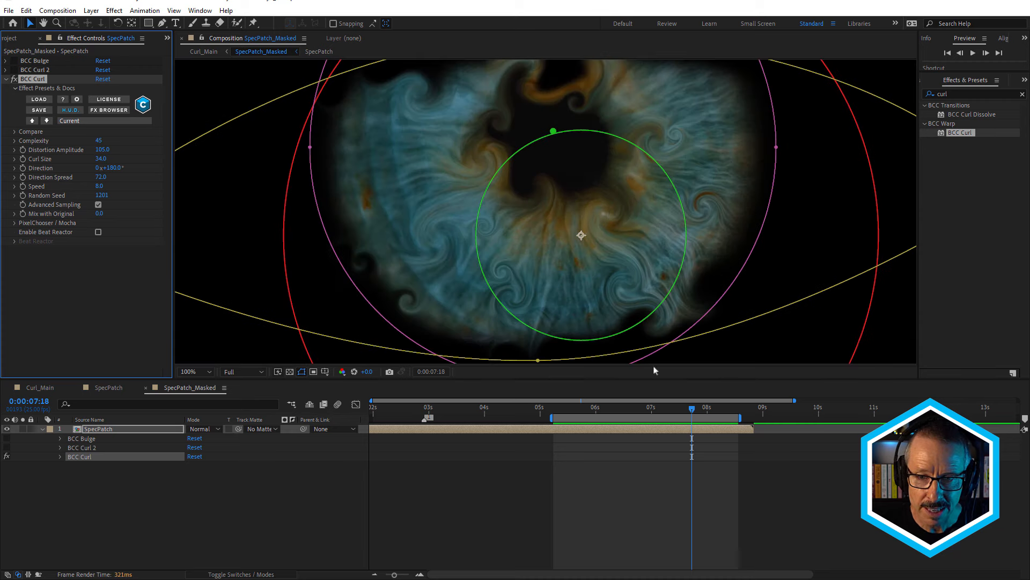
drag(615, 408, 652, 409)
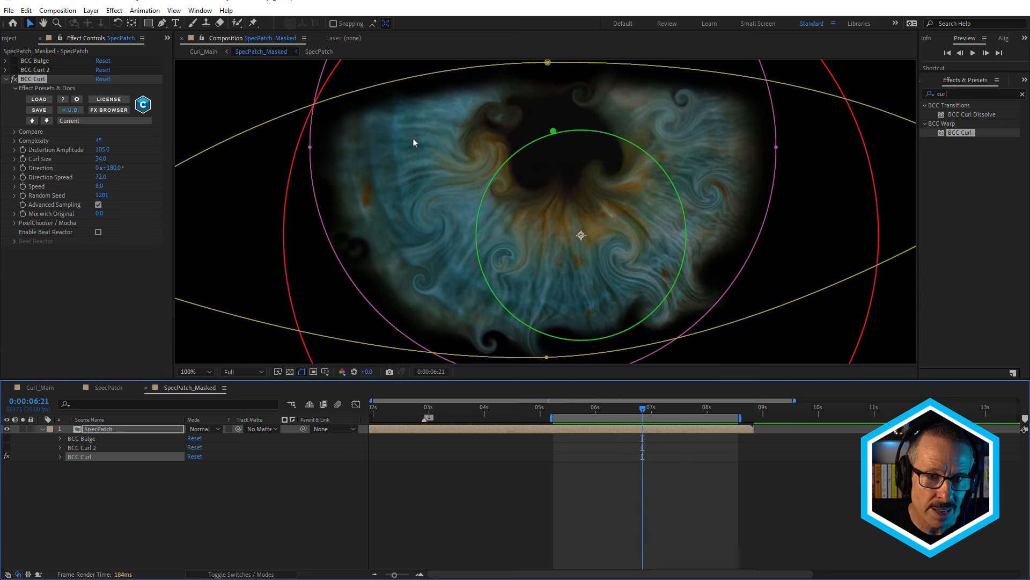
scroll(556, 271, up, 1)
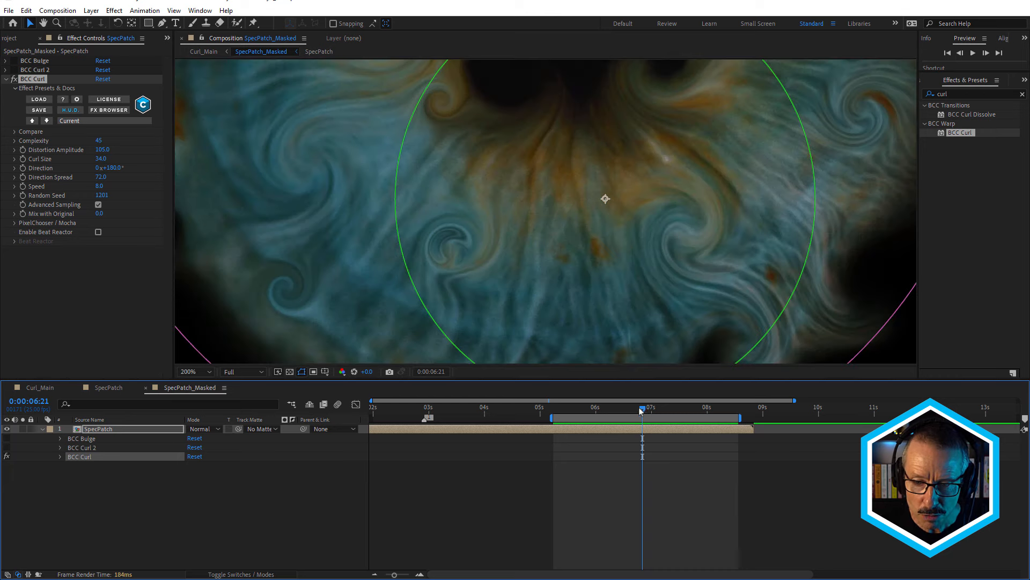
click(668, 410)
drag(657, 419, 678, 422)
scroll(583, 226, down, 1)
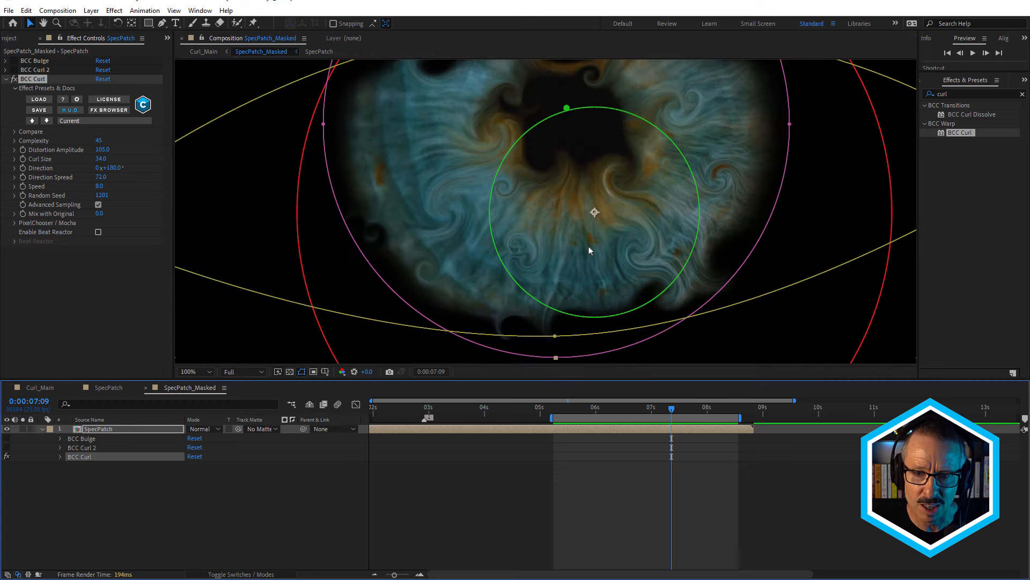
Step: Enable BCC Curl 2 with BCC Curl disabled, preview its distortion alone and show its parameters
click(14, 70)
click(14, 79)
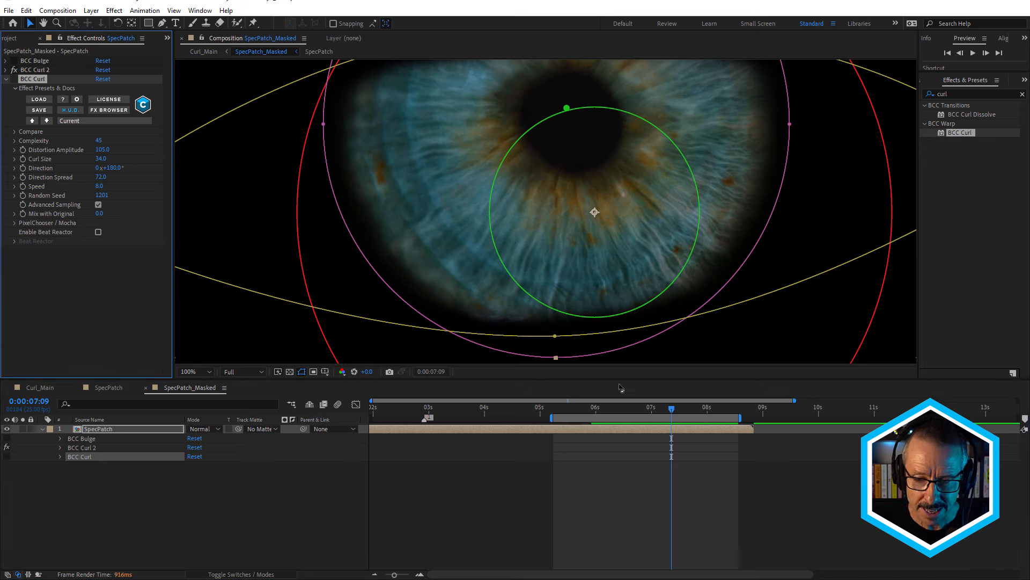
key(space)
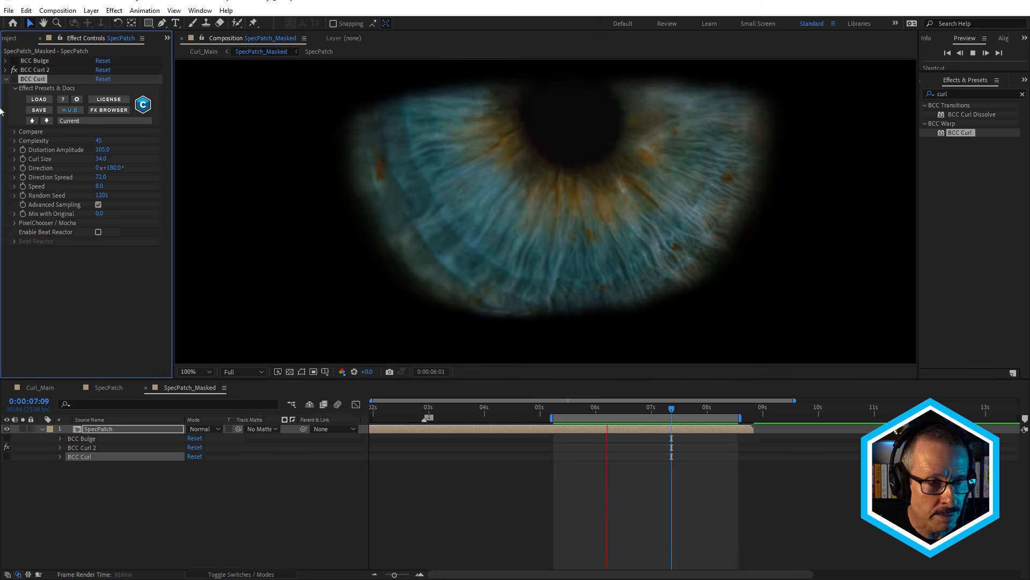
click(6, 70)
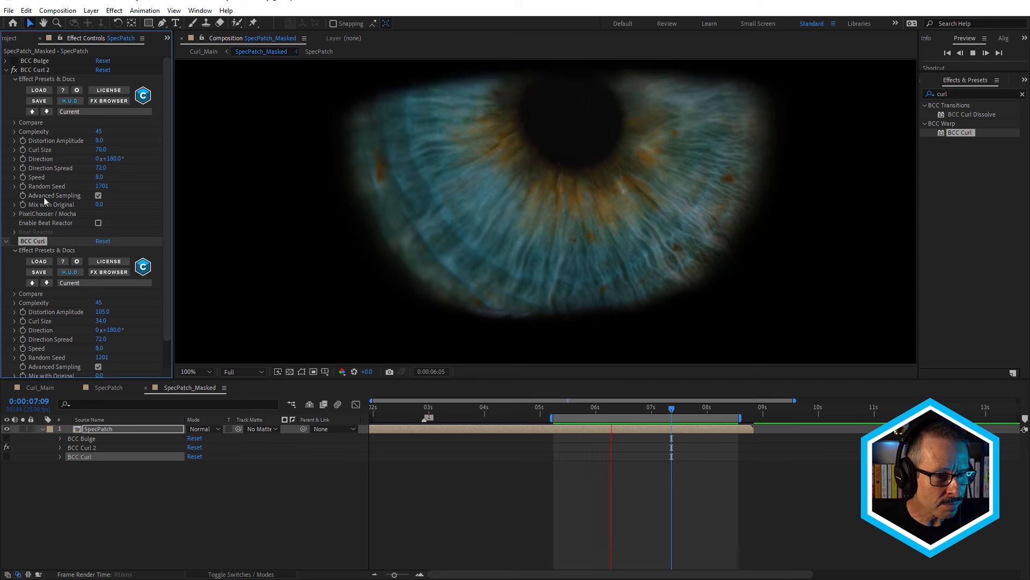
Step: Re-enable BCC Curl and preview it combined with BCC Curl 2
click(15, 242)
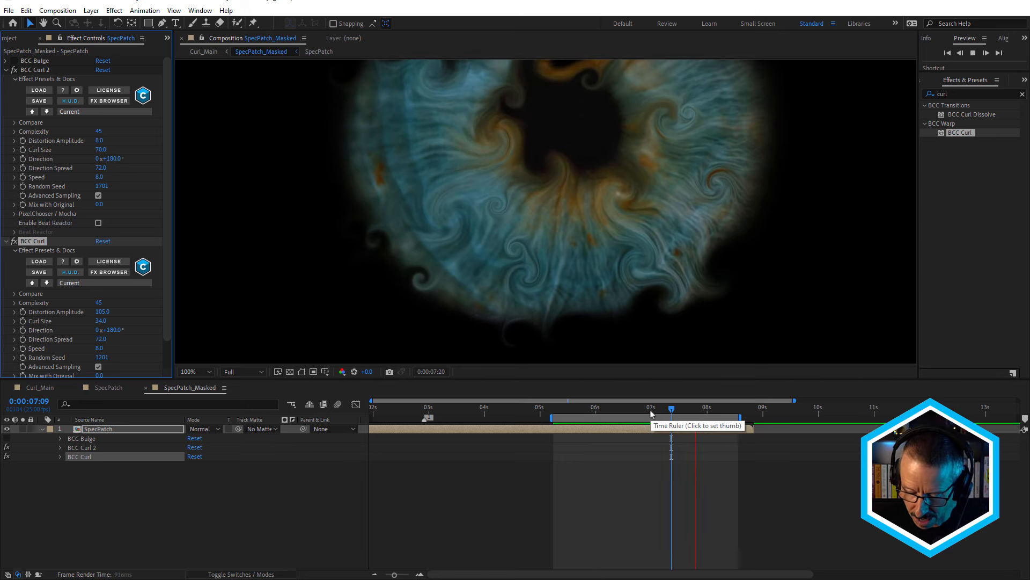
key(space)
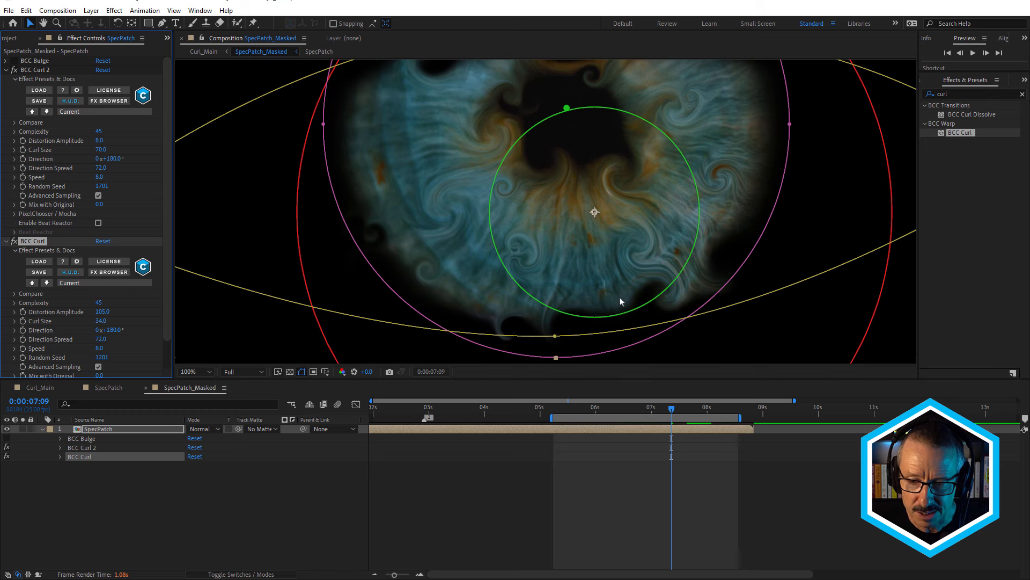
key(space)
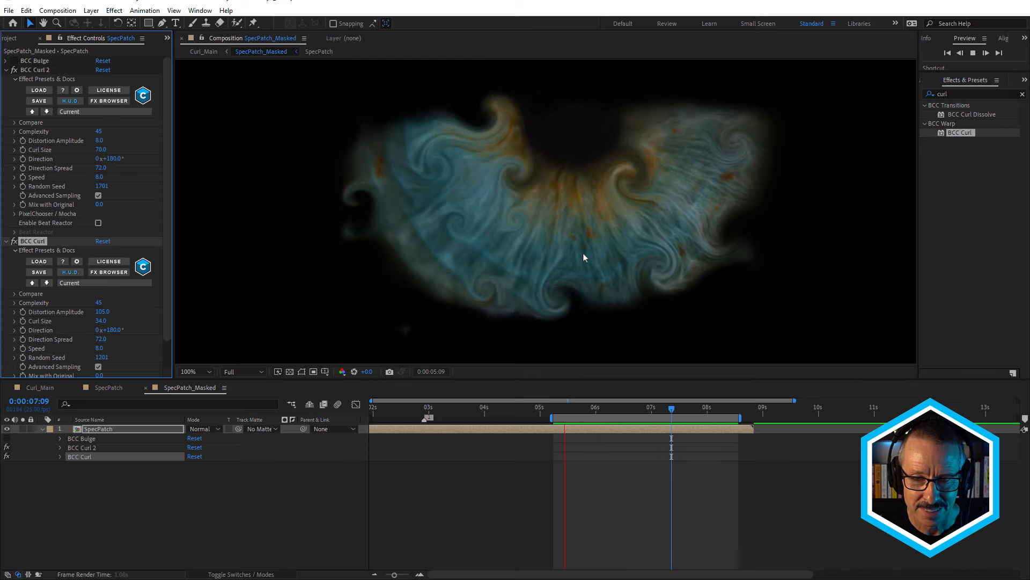
key(space)
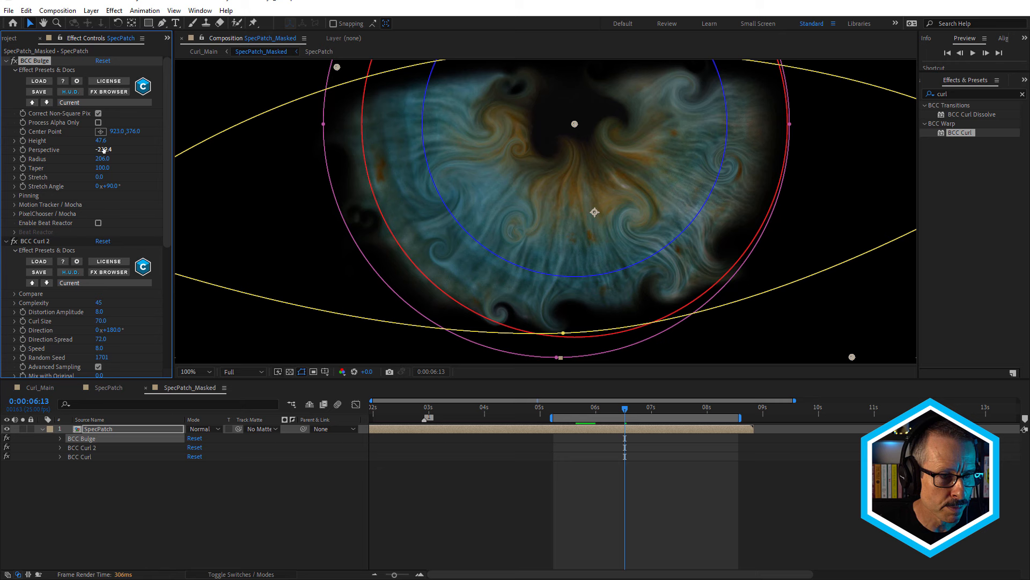
Step: Try a Perspective of -66.4 on BCC Bulge and undo the change
drag(103, 151, 208, 161)
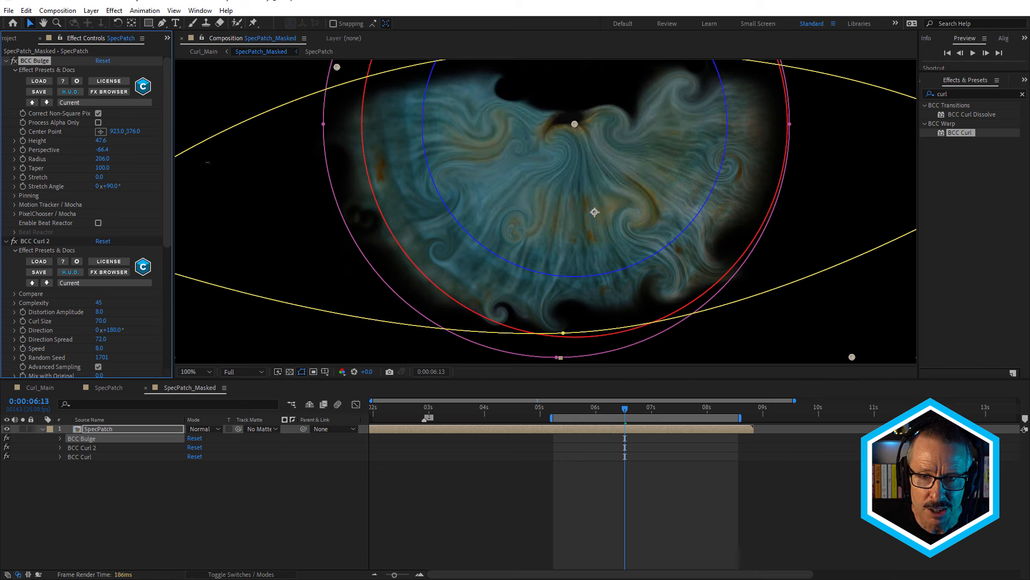
key(ctrl+z)
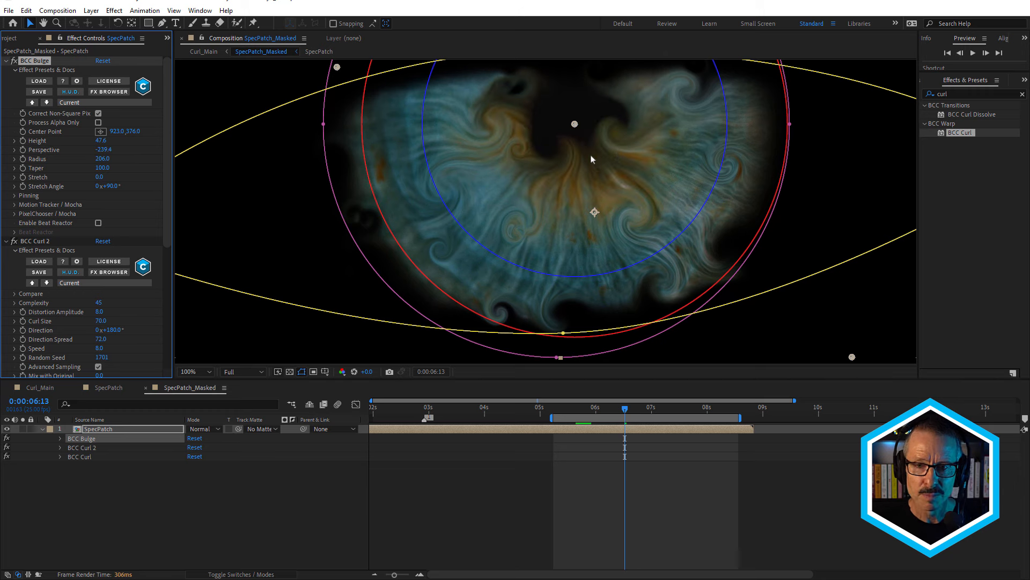
Step: Compare the pupil edge up close with BCC Bulge off and on, leaving the effect enabled
click(14, 60)
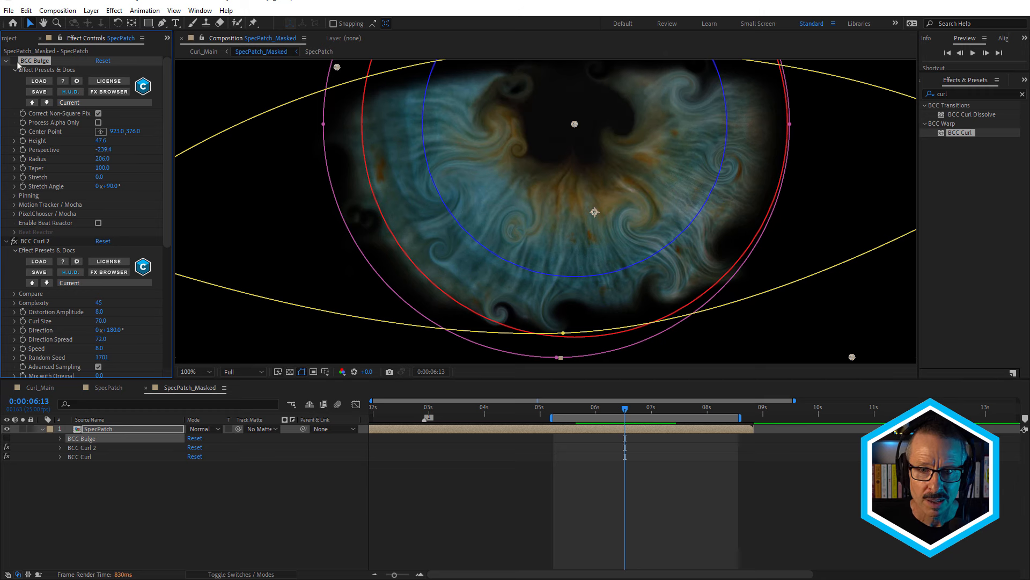
scroll(612, 151, up, 1)
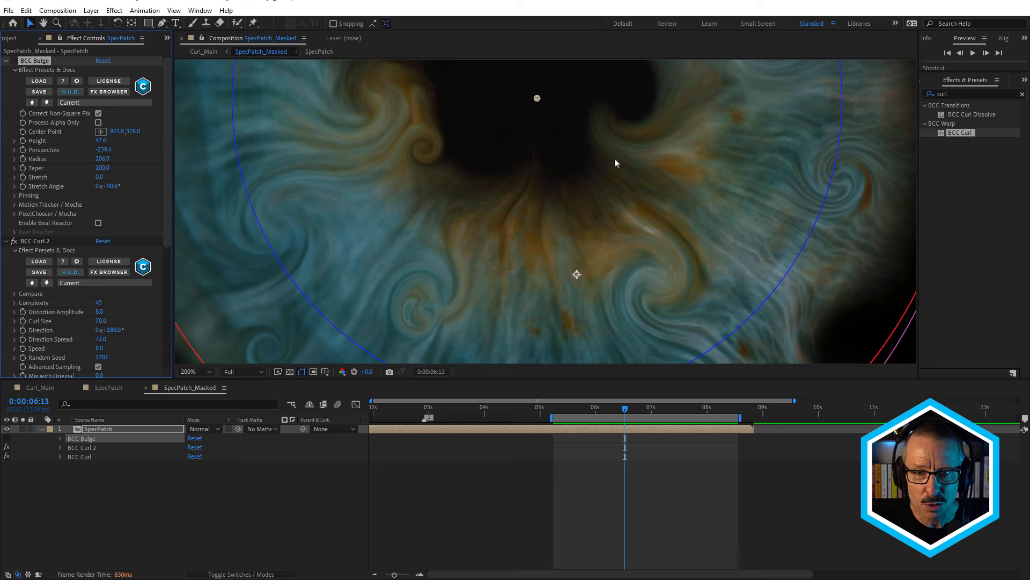
click(13, 60)
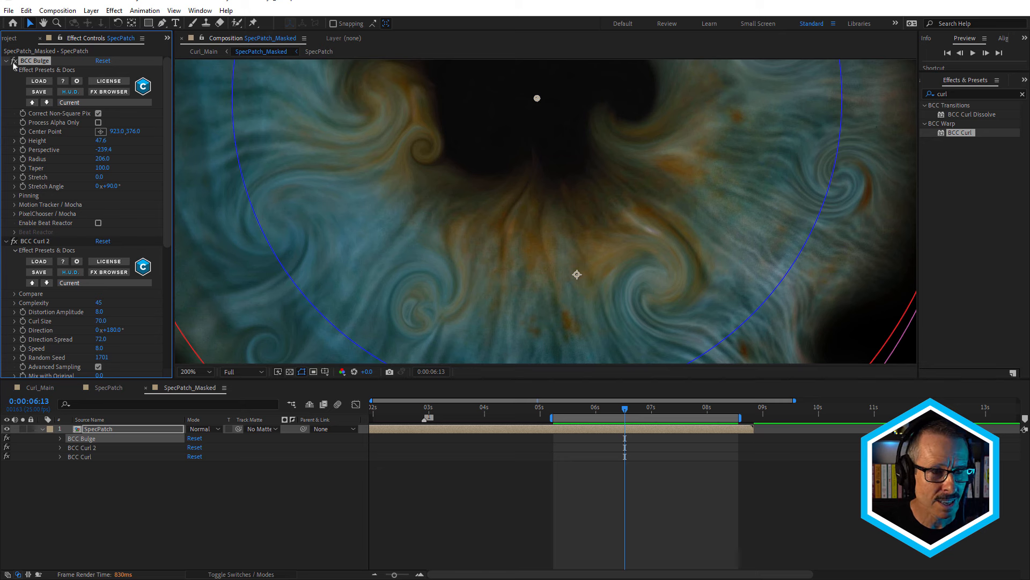
click(13, 61)
click(13, 63)
click(13, 63)
click(12, 62)
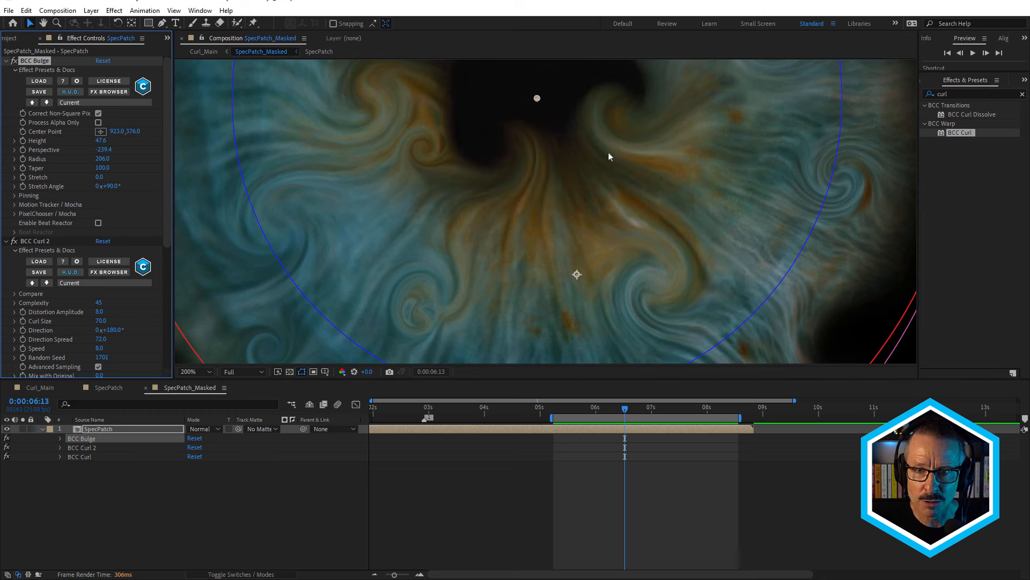
key(h)
drag(537, 183, 572, 274)
click(14, 62)
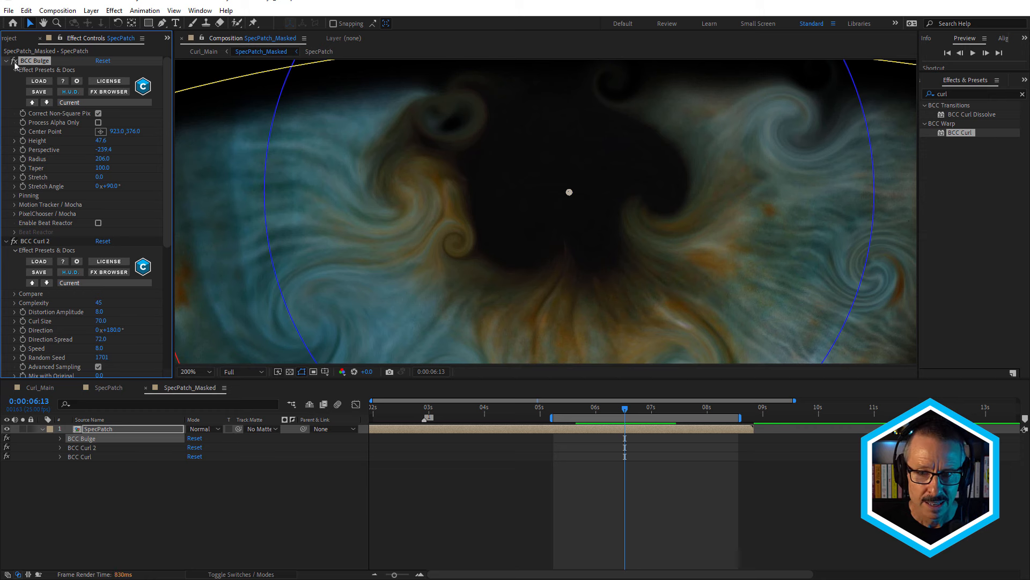
scroll(606, 213, down, 2)
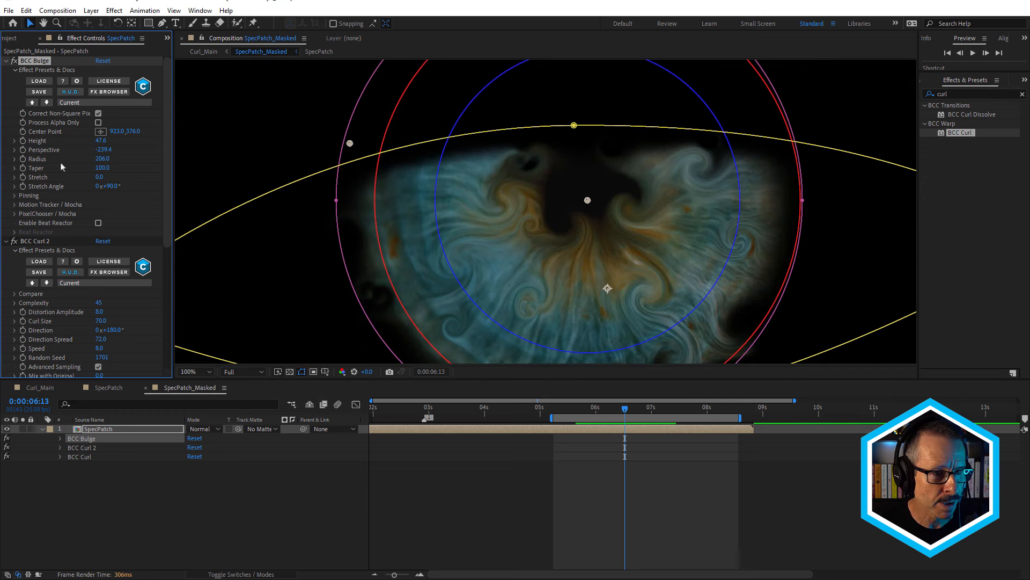
Step: Set the Radius of BCC Bulge to 191 and toggle the effect to check its influence
drag(103, 161, 120, 186)
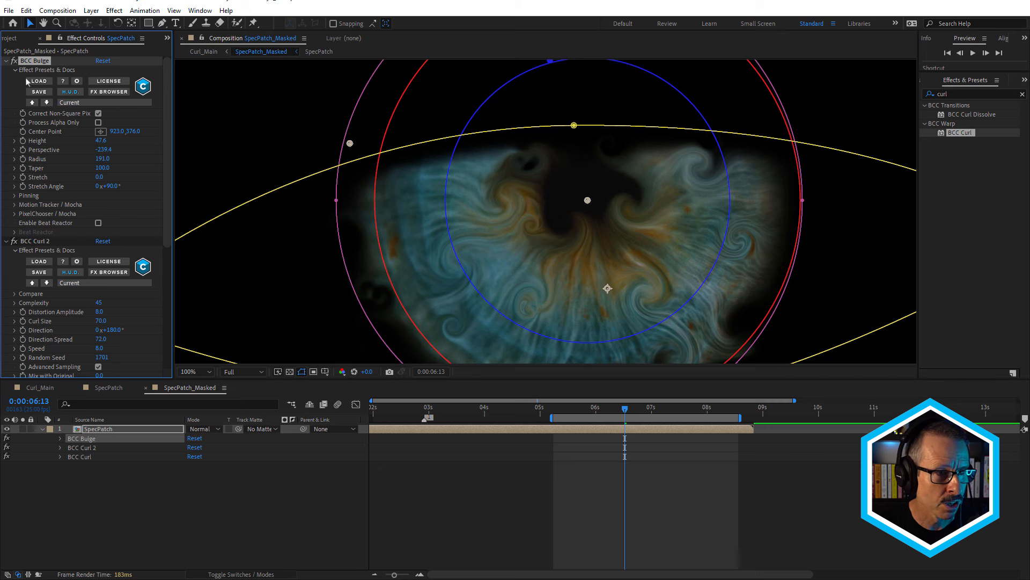
click(14, 61)
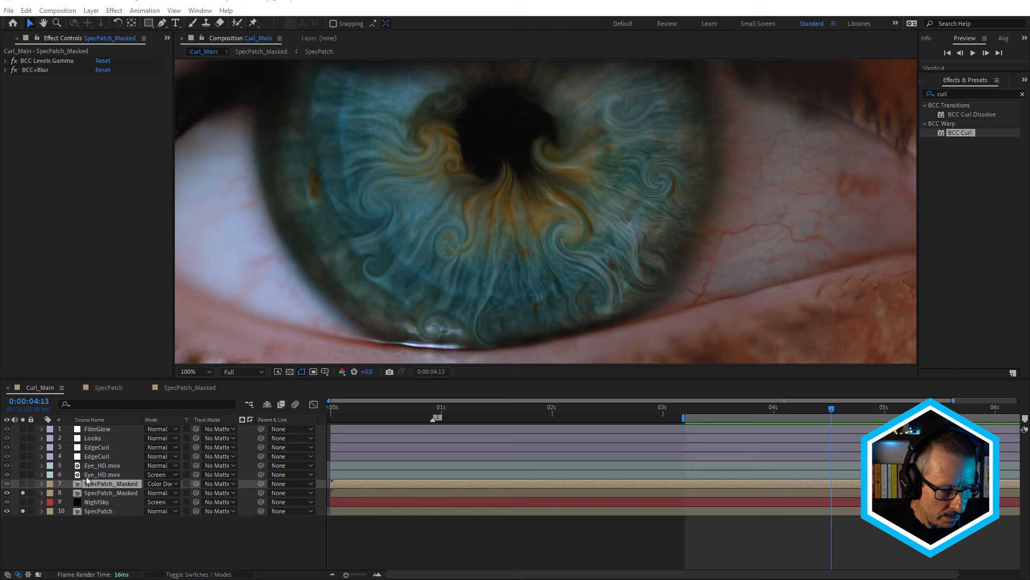
Step: Solo the Color Dodge SpecPatch_Masked layer in Curl_Main and show the BCC Linear Luma Key settings of the copy below it
click(87, 493)
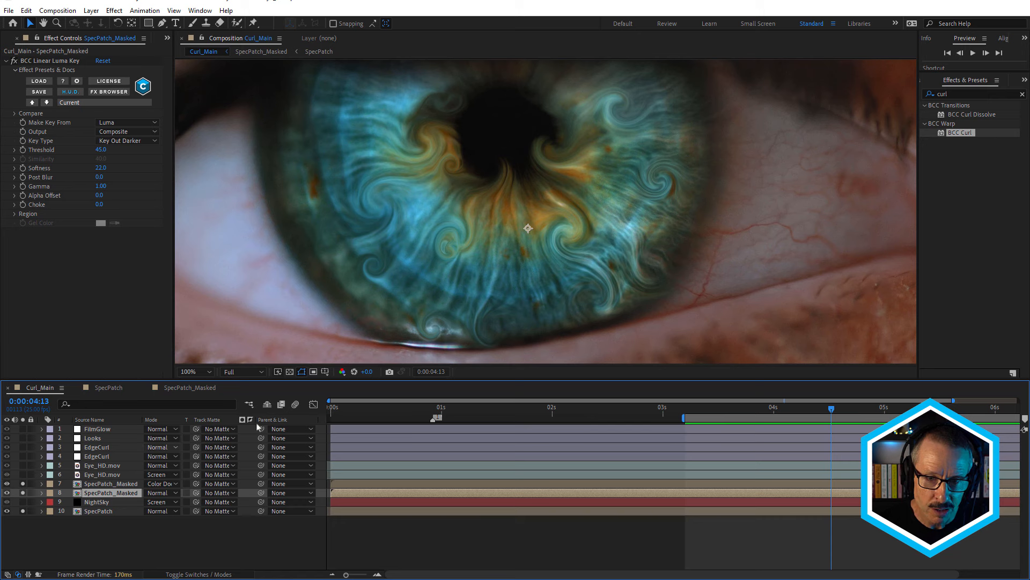
scroll(574, 217, up, 1)
scroll(567, 206, down, 1)
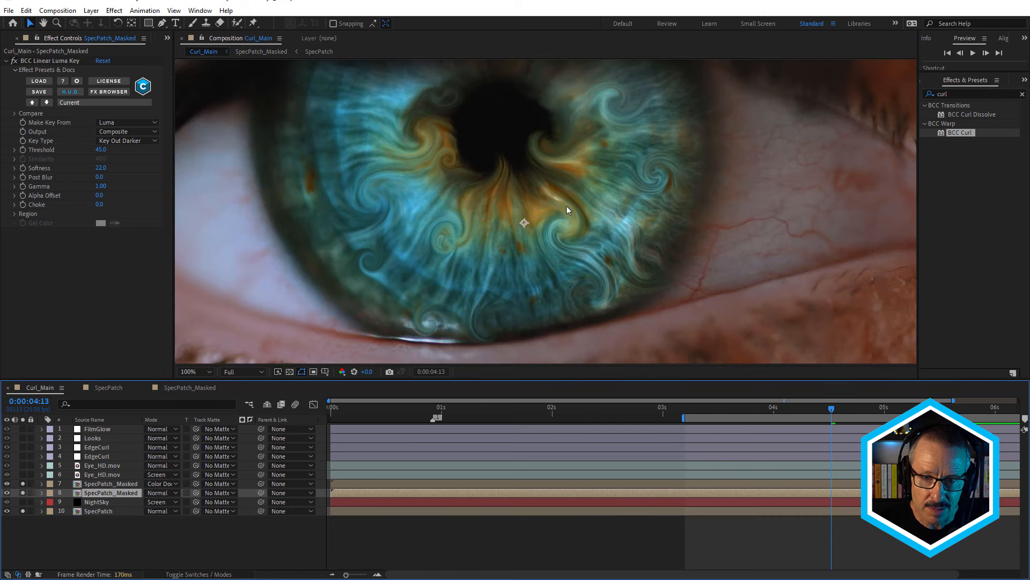
Step: Check the blending mode of the upper SpecPatch_Masked layer without changing it and show that layer's effects
click(98, 485)
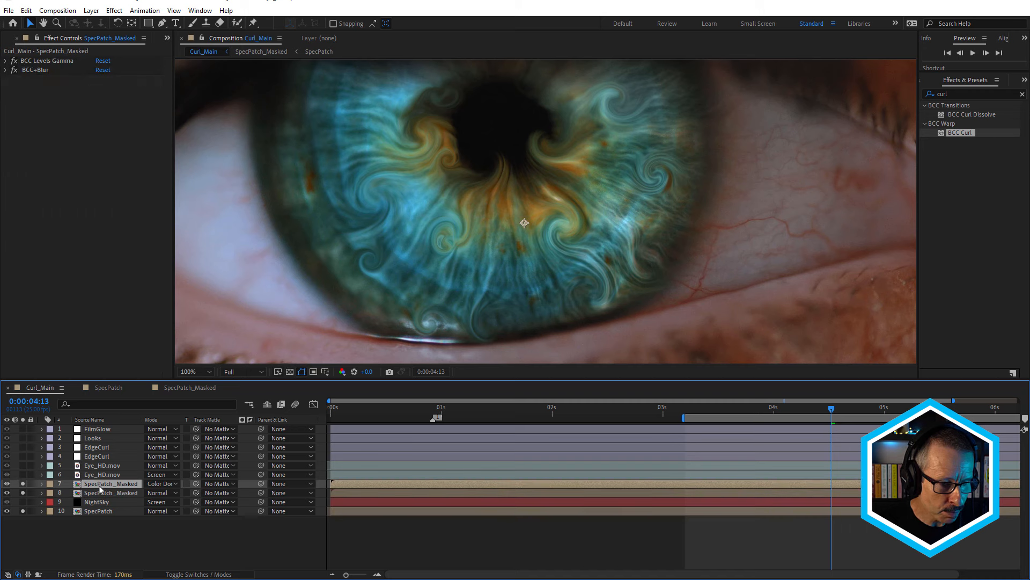
click(174, 484)
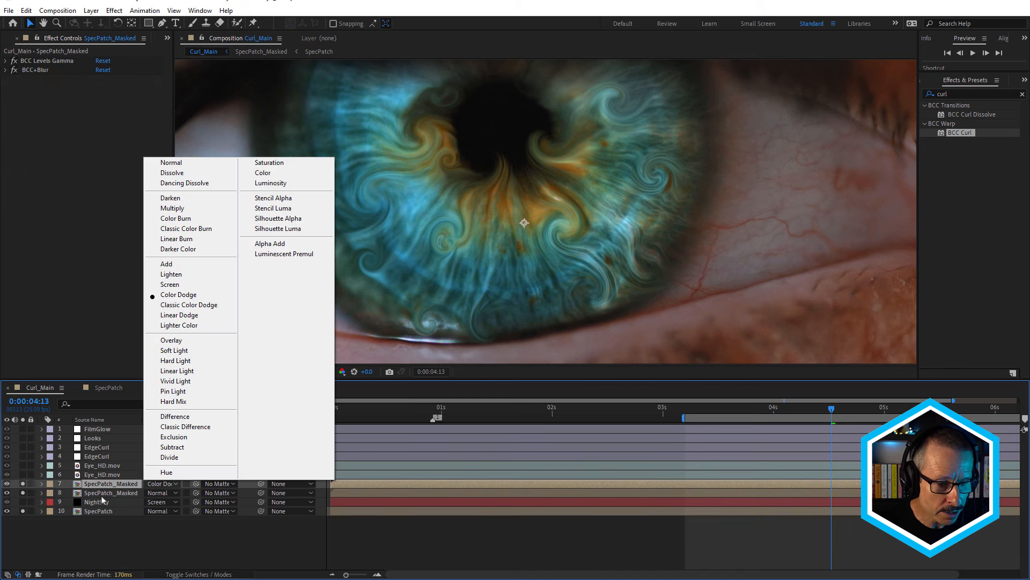
click(88, 535)
click(89, 475)
click(91, 484)
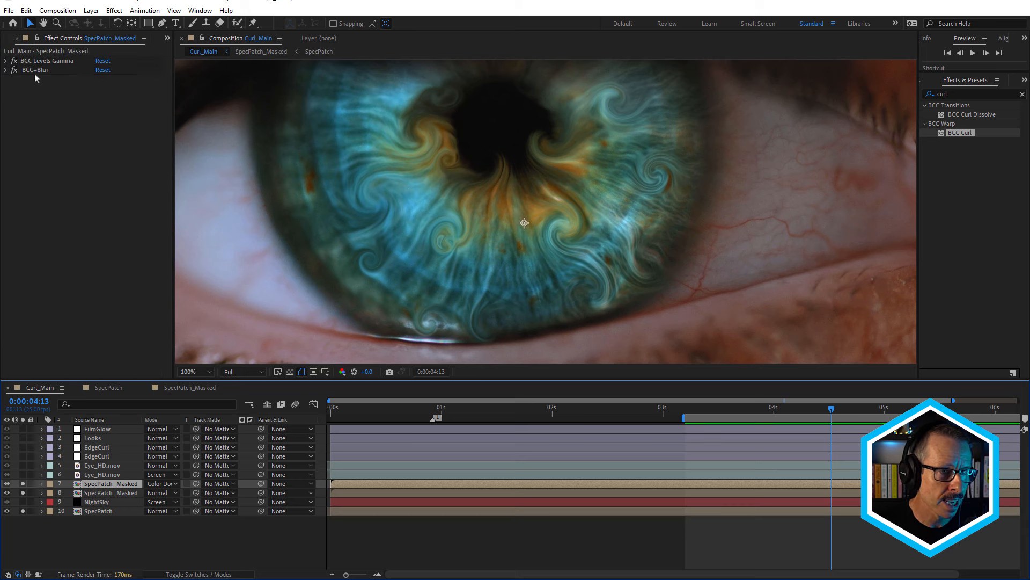
Step: Disable BCC Levels Gamma and BCC+Blur on the upper SpecPatch_Masked layer, and re-enable BCC Levels Gamma to compare the iris contrast
drag(14, 61, 14, 70)
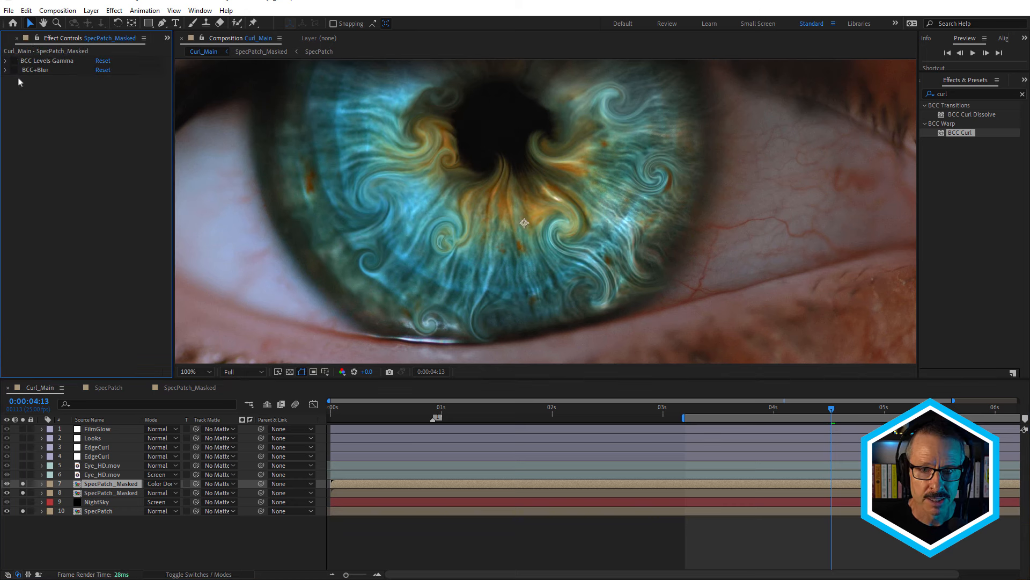
scroll(522, 199, up, 1)
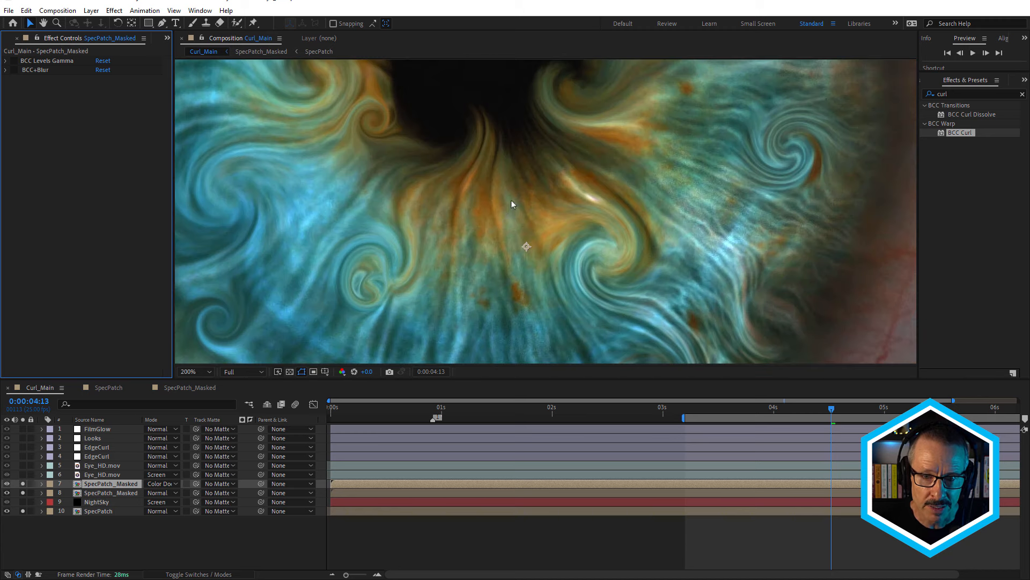
click(14, 60)
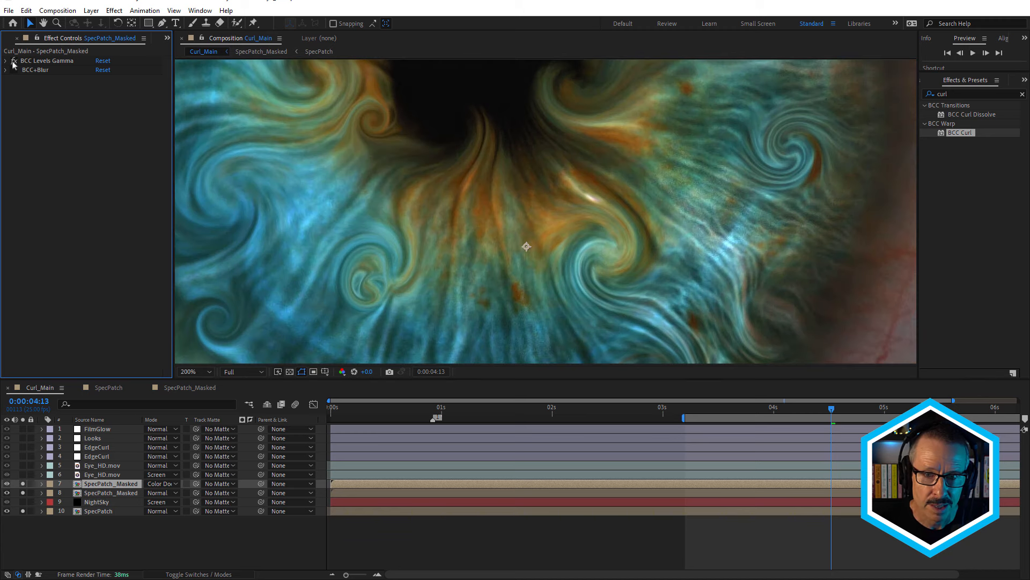
scroll(507, 193, down, 1)
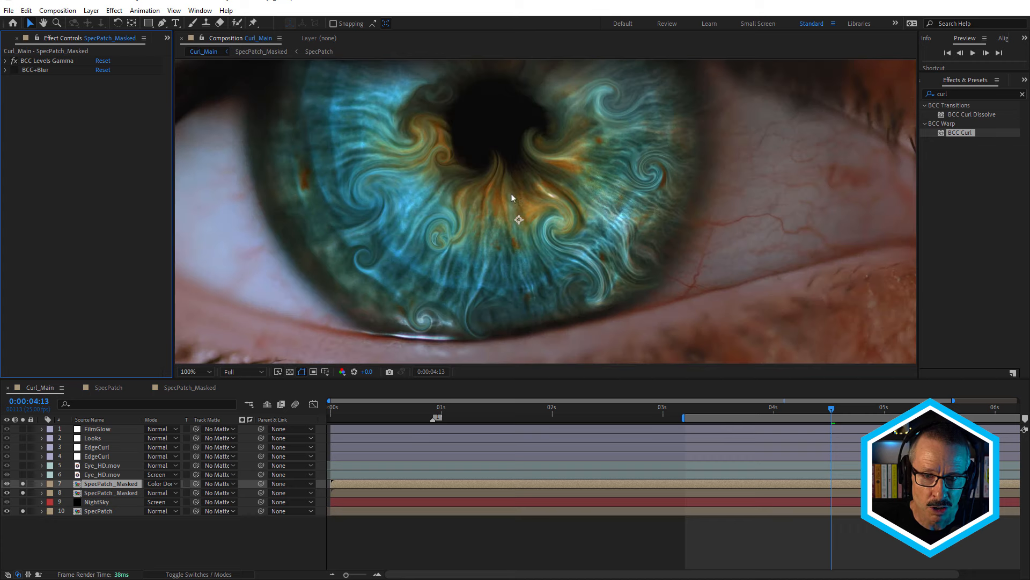
Step: Re-enable BCC+Blur on the upper SpecPatch_Masked layer and inspect the glow on the swirls up close
click(41, 72)
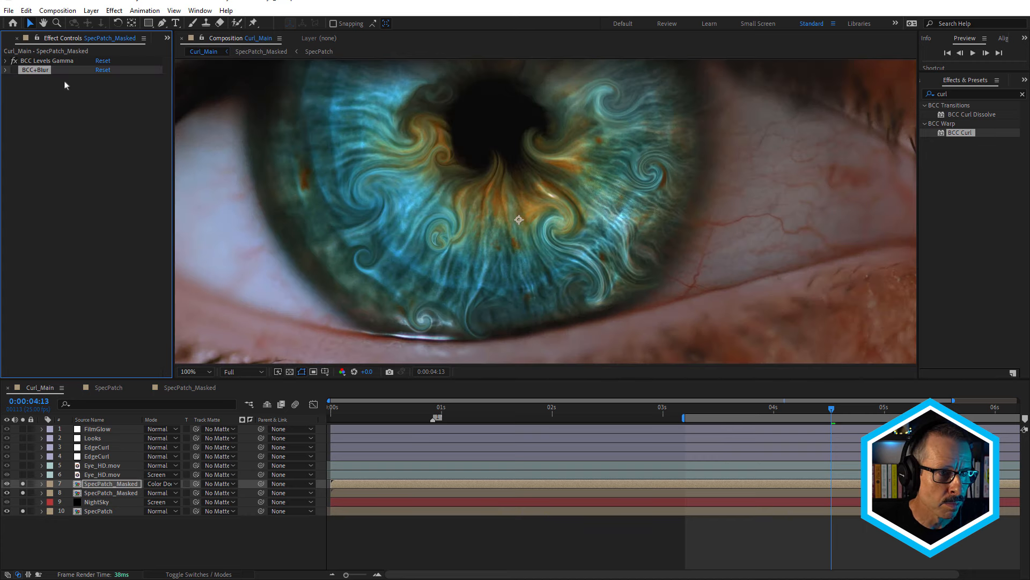
click(14, 70)
scroll(573, 194, up, 1)
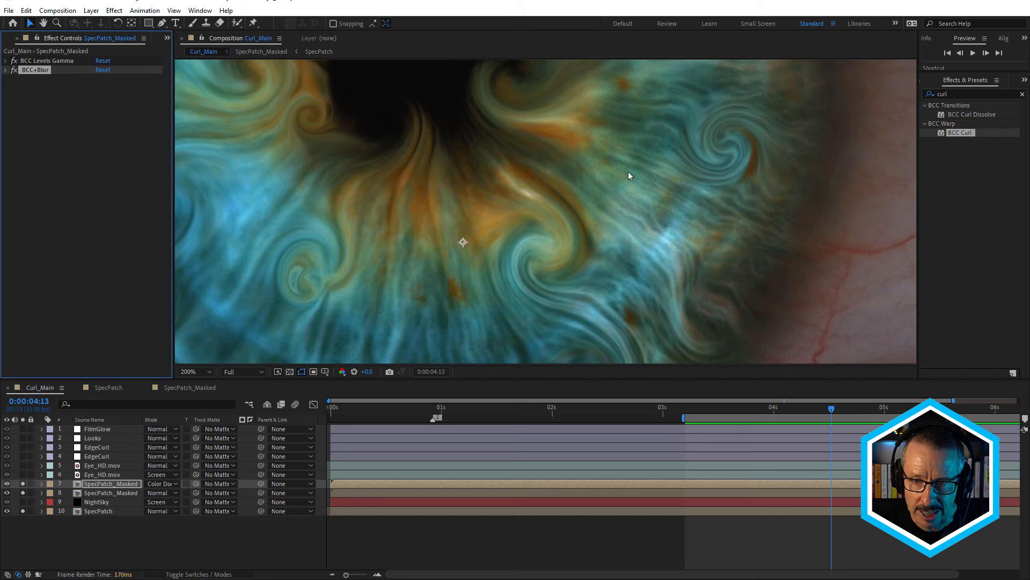
Step: Switch BCC+Blur off and on repeatedly on the upper SpecPatch_Masked layer to compare the swirl texture
click(14, 70)
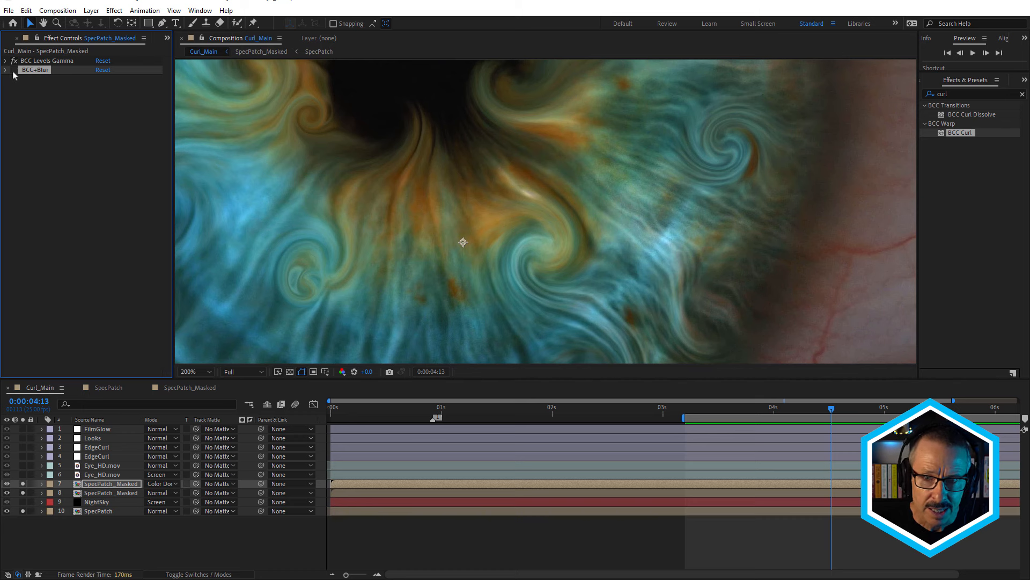
click(14, 71)
click(13, 71)
click(14, 71)
click(14, 71)
click(14, 71)
click(13, 71)
click(13, 71)
click(13, 71)
click(14, 71)
click(14, 71)
click(13, 71)
click(13, 70)
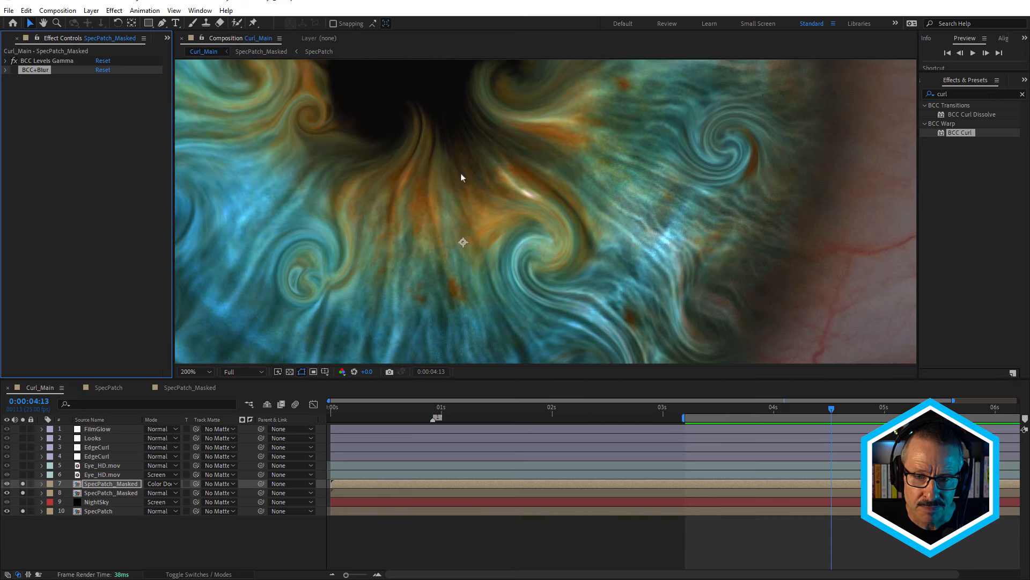
Step: Examine the iris grain up close without the blur, and re-enable BCC+Blur on the upper SpecPatch_Masked layer
scroll(536, 223, up, 2)
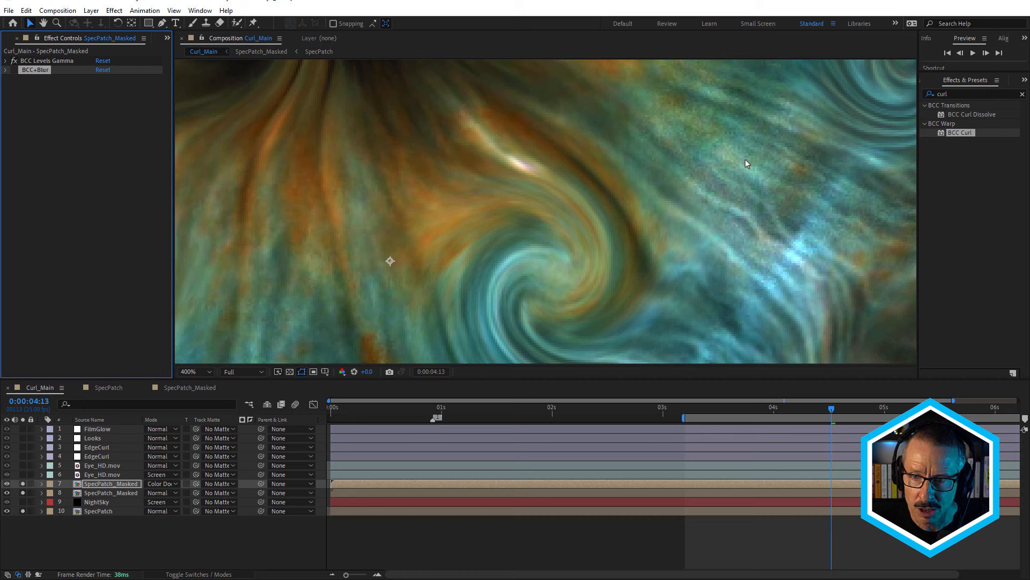
click(13, 70)
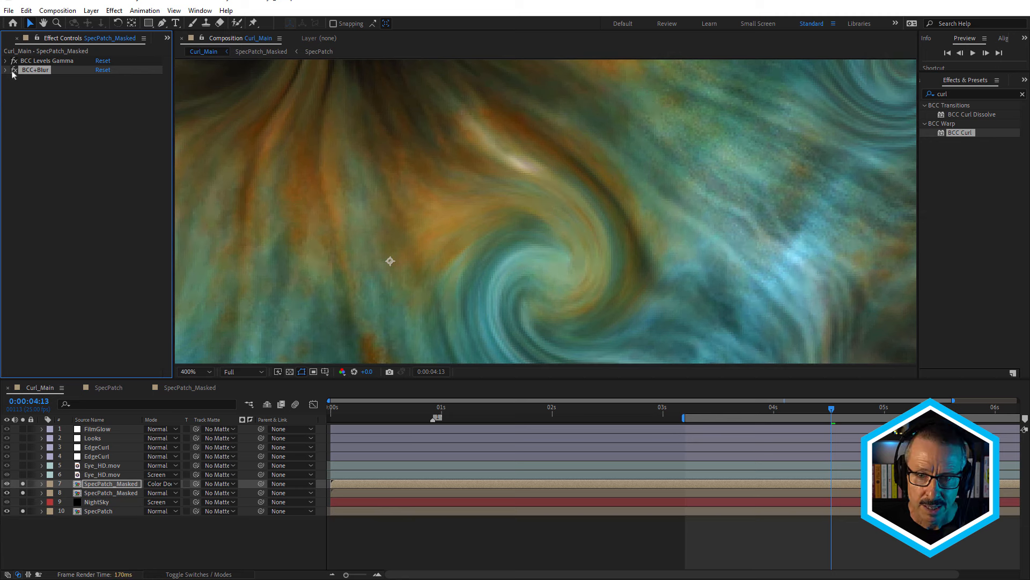
scroll(615, 193, down, 2)
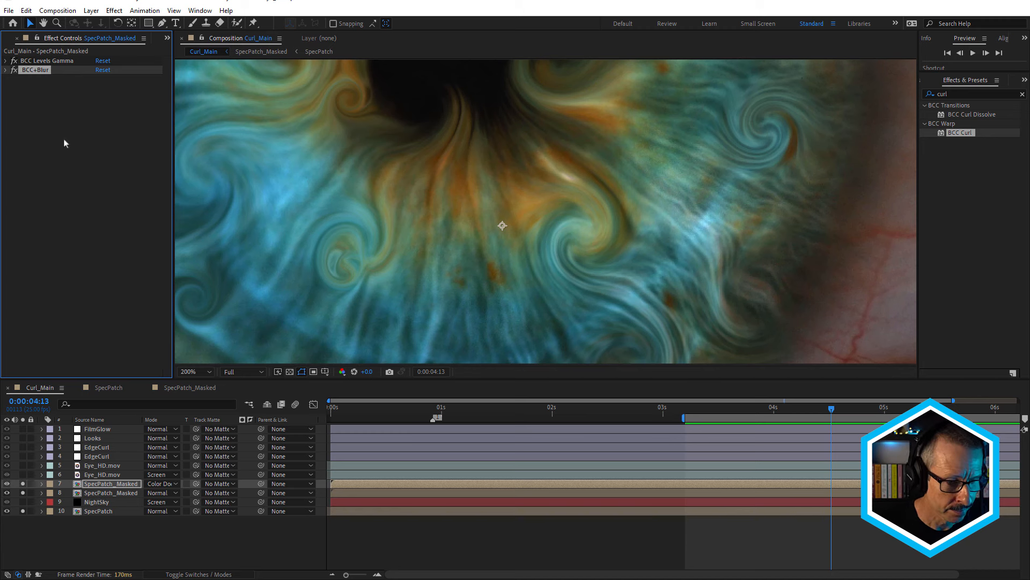
scroll(505, 216, down, 1)
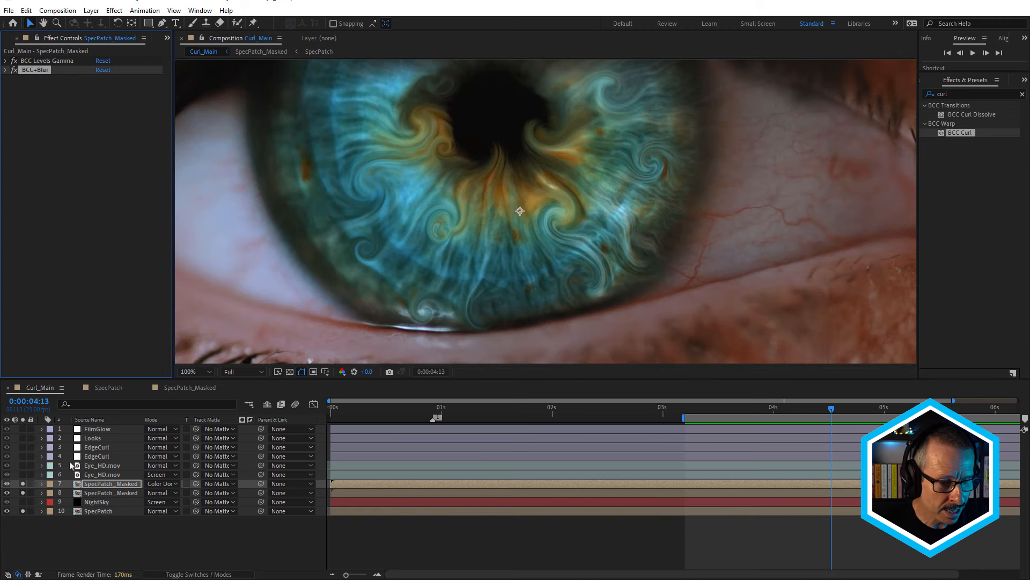
Step: Toggle the solo state of the Color Dodge SpecPatch_Masked layer repeatedly to compare the iris with and without it
click(23, 483)
click(23, 483)
click(23, 483)
click(23, 483)
click(23, 483)
click(24, 484)
key(h)
drag(533, 184, 599, 246)
key(v)
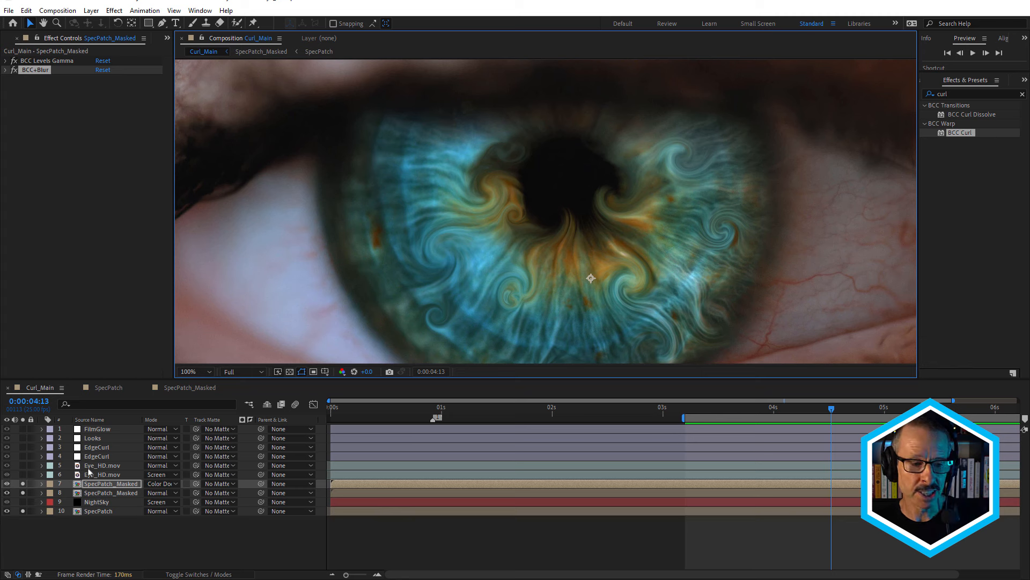
Step: Solo only the Screen-mode Eye_HD.mov layer, set its Mask 1 mode to None, and show the mask feather
click(100, 475)
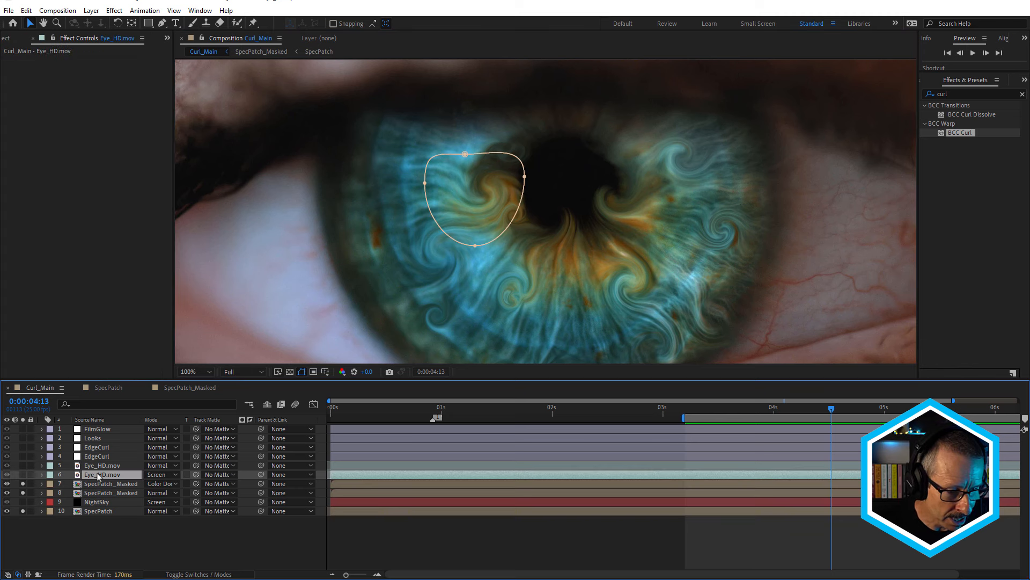
click(23, 475)
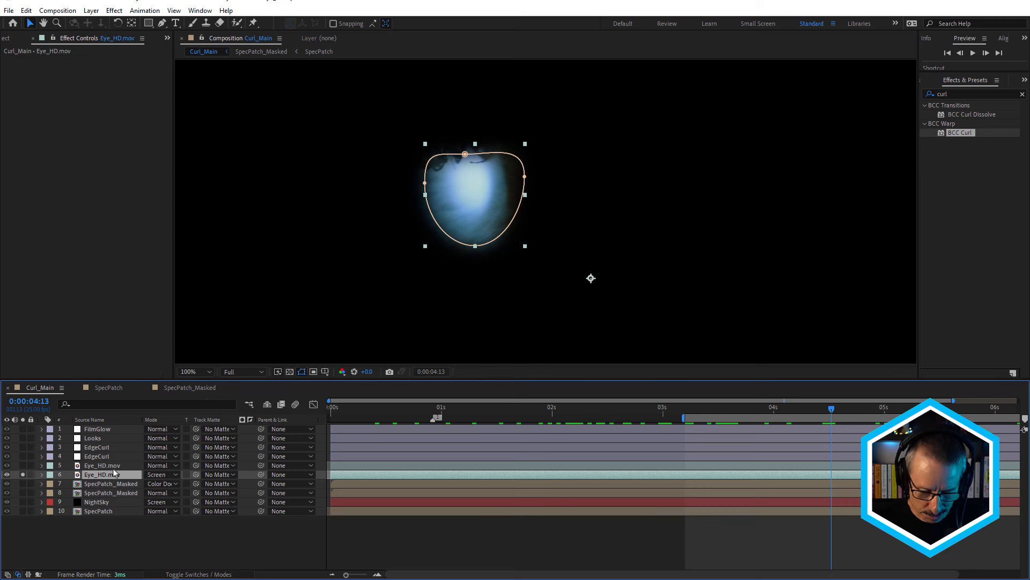
key(m)
click(160, 485)
click(162, 493)
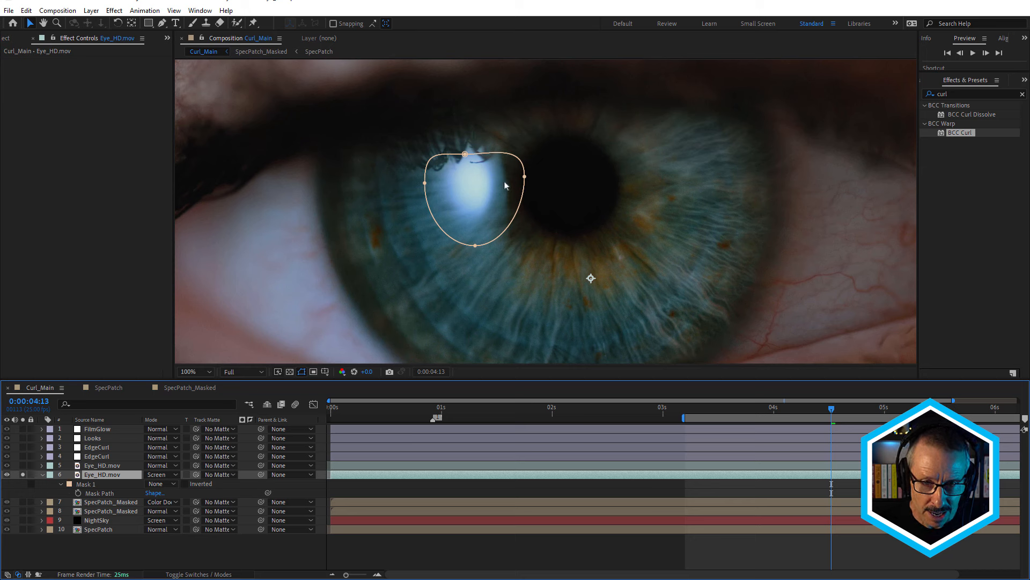
key(f)
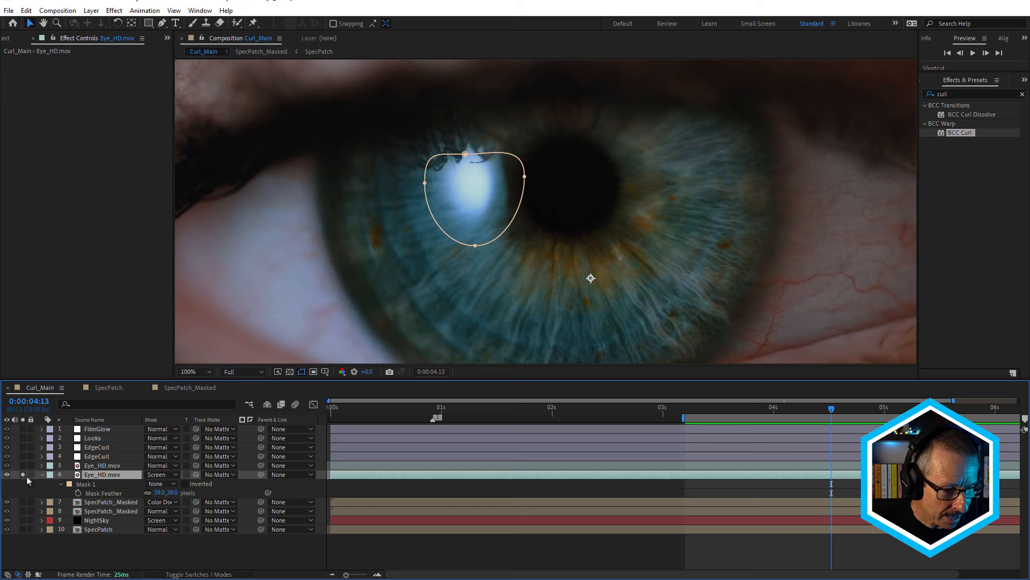
Step: Solo both SpecPatch_Masked layers and the SpecPatch layer again, and compare the composite with and without the Screen-mode Eye_HD.mov layer
drag(21, 503, 23, 513)
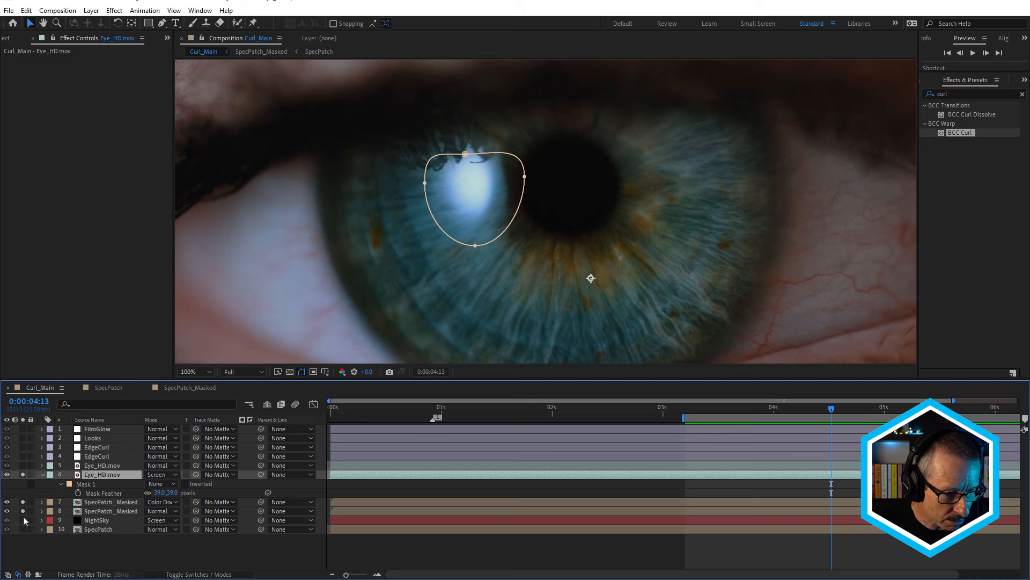
click(22, 529)
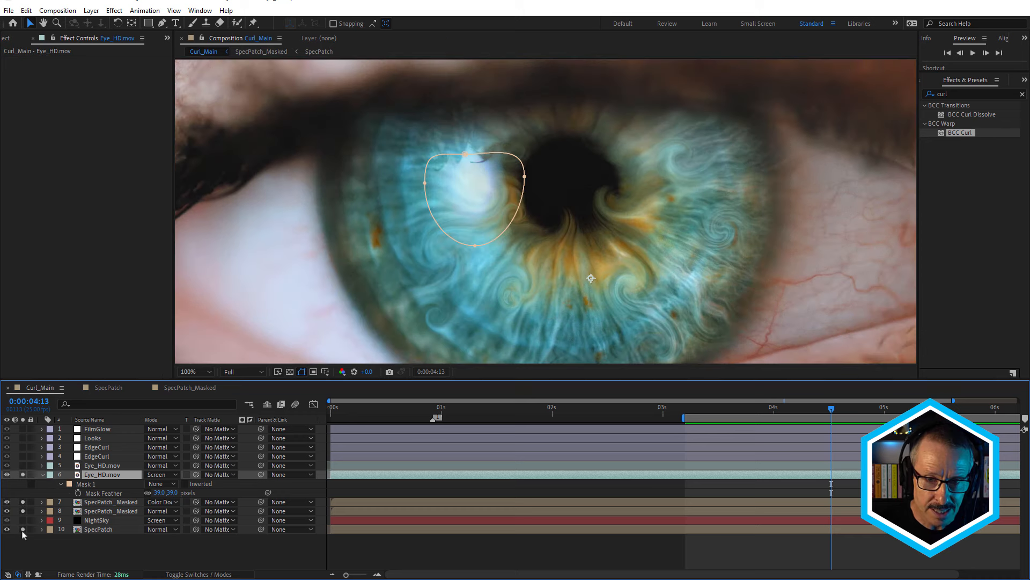
click(24, 474)
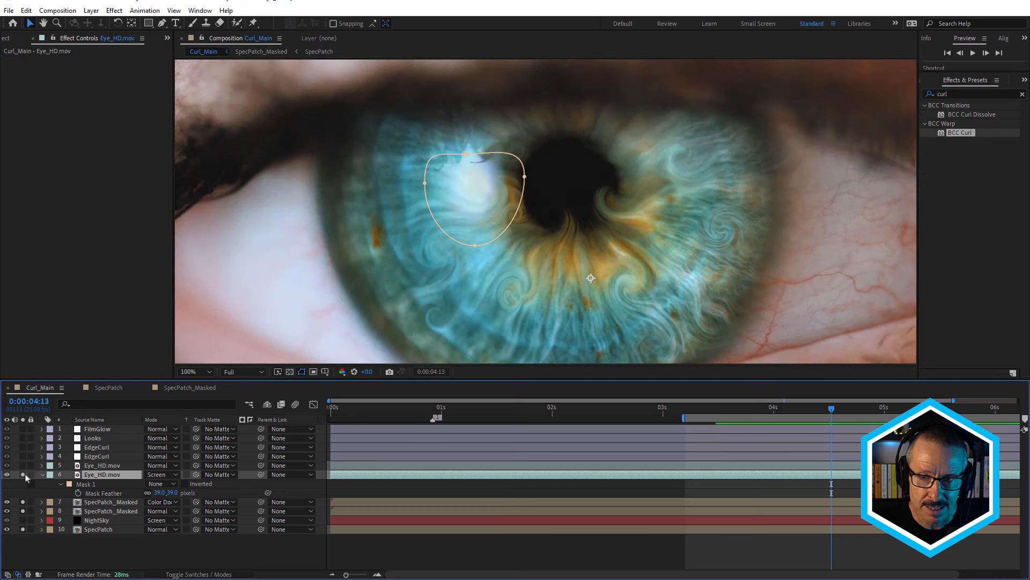
click(42, 474)
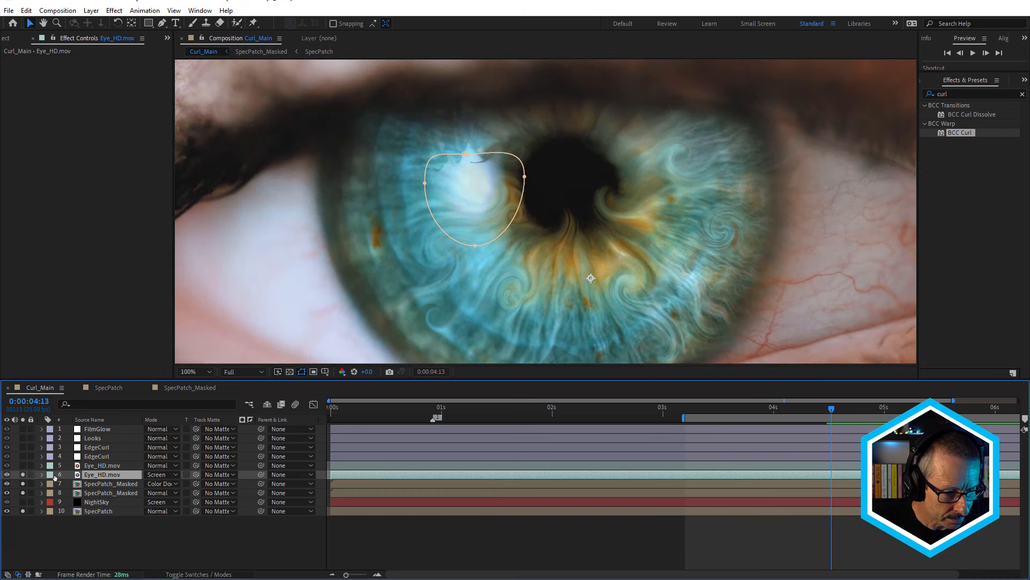
click(23, 475)
click(23, 475)
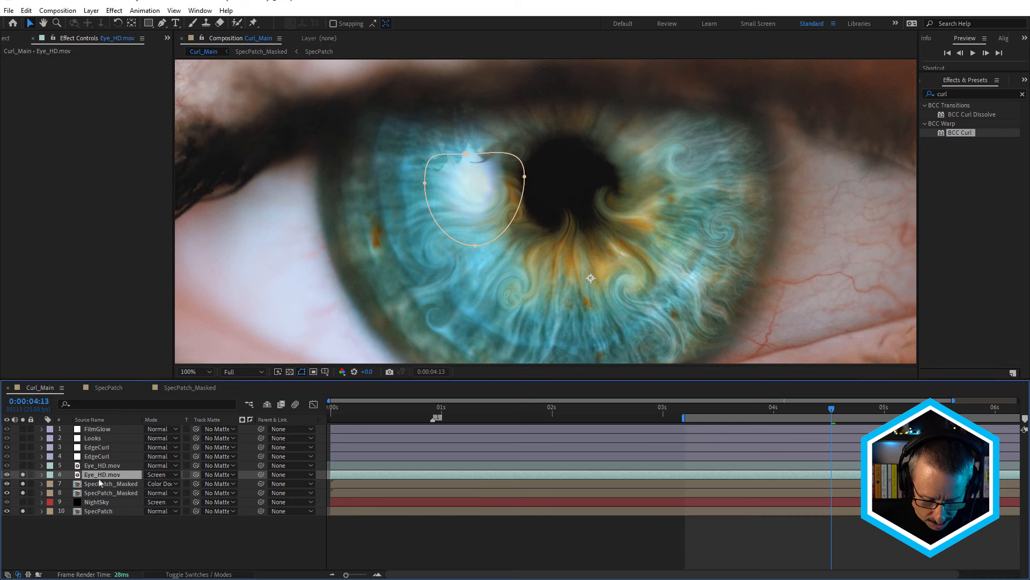
Step: Set Mask 1 of the Screen-mode Eye_HD.mov layer to Add
key(m)
click(155, 484)
click(167, 507)
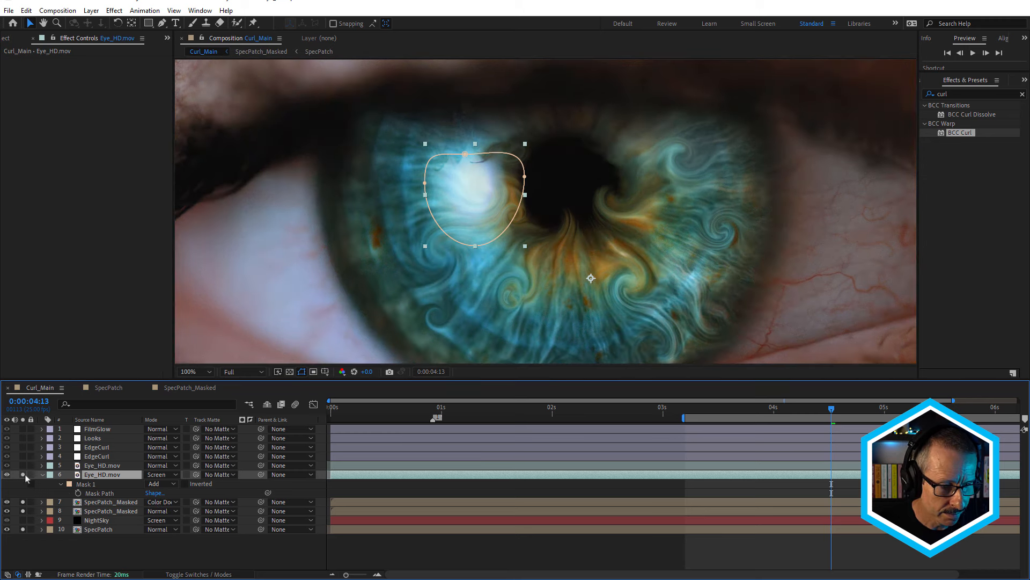
Step: Inspect the masked highlight over the swirls up close, and compare the eye with and without the Screen-mode Eye_HD.mov layer
scroll(457, 187, up, 1)
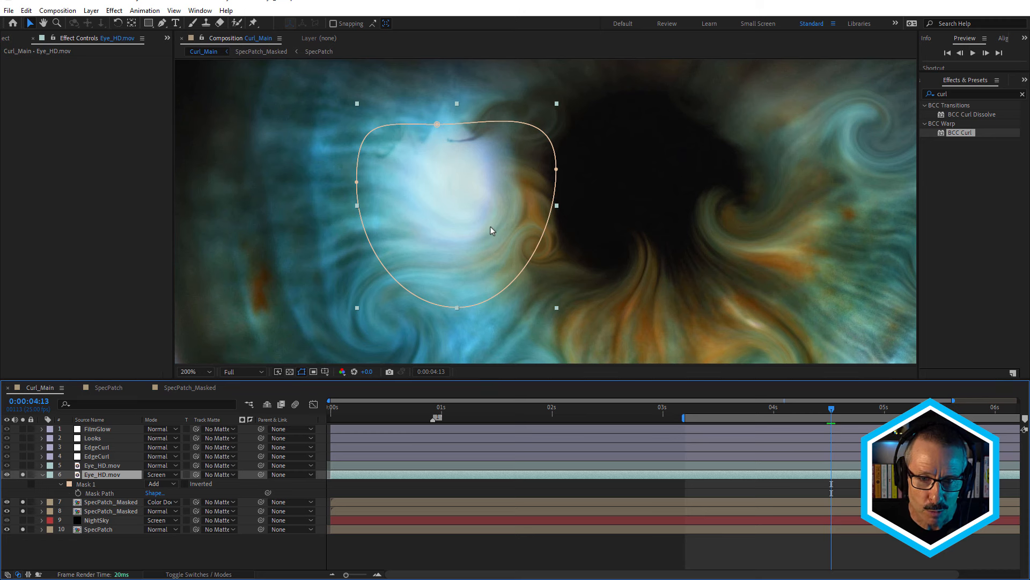
scroll(491, 227, up, 1)
scroll(509, 204, down, 1)
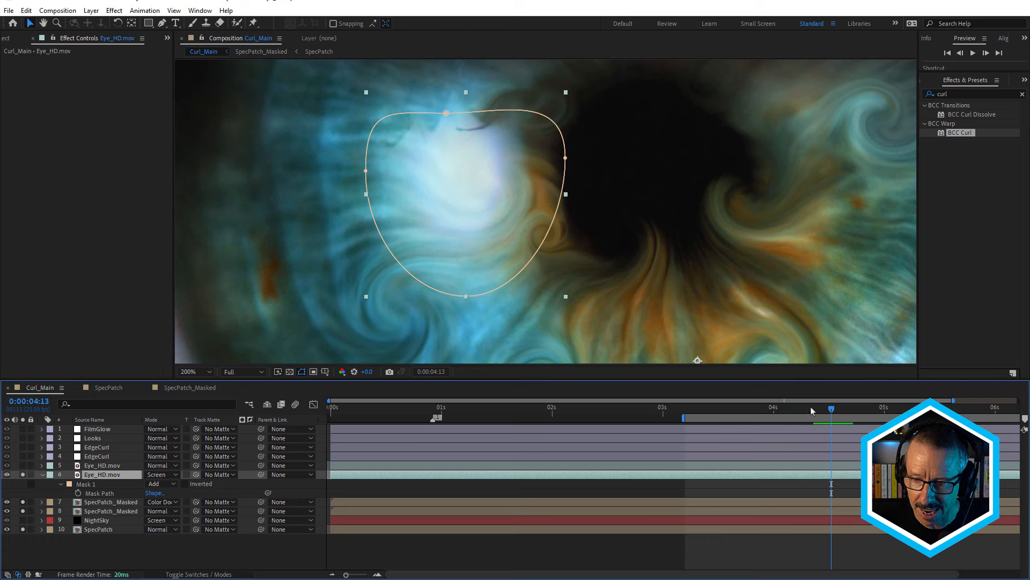
click(836, 408)
mouse_move(841, 407)
mouse_down()
mouse_move(815, 408)
mouse_move(823, 408)
mouse_up()
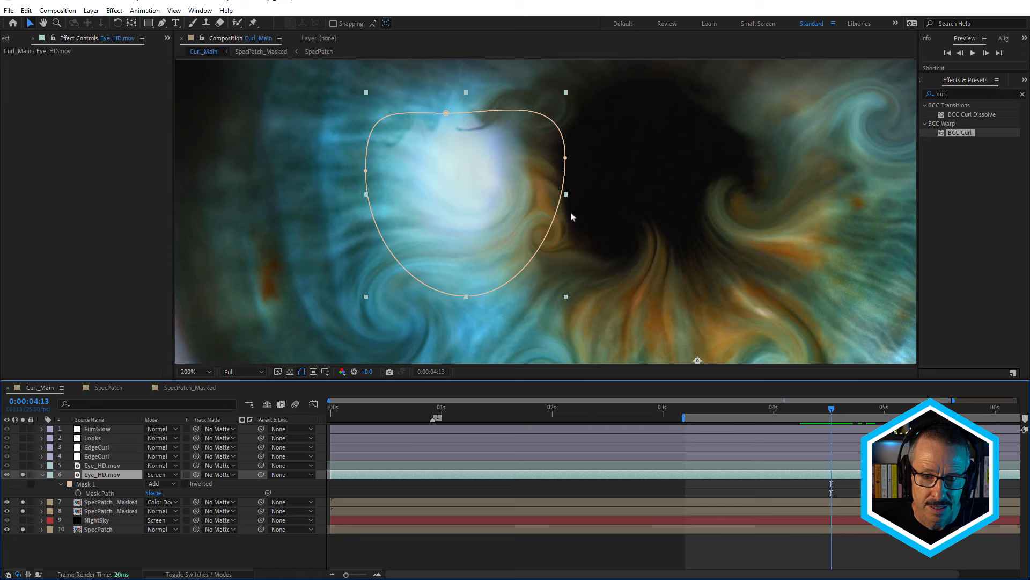
scroll(570, 211, down, 1)
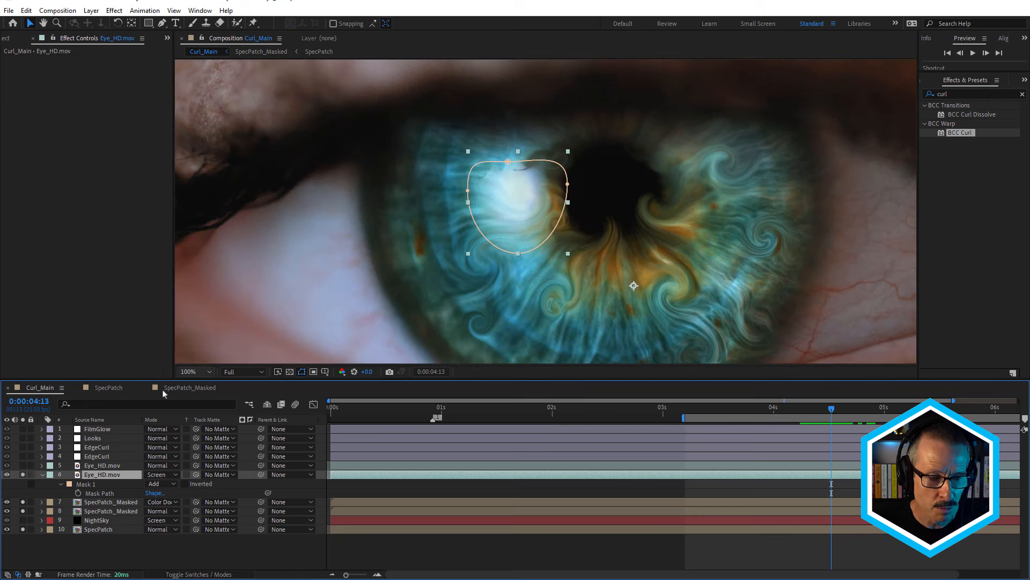
click(22, 475)
click(22, 475)
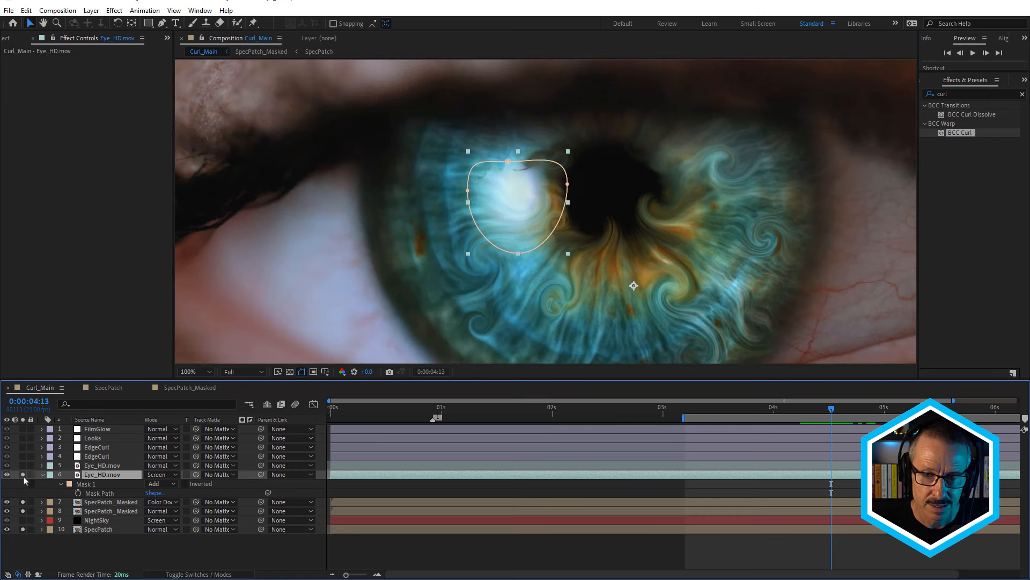
Step: Solo the Normal-mode Eye_HD.mov layer, unsolo all the layers below it, and examine its isolated eyelash patch
click(103, 466)
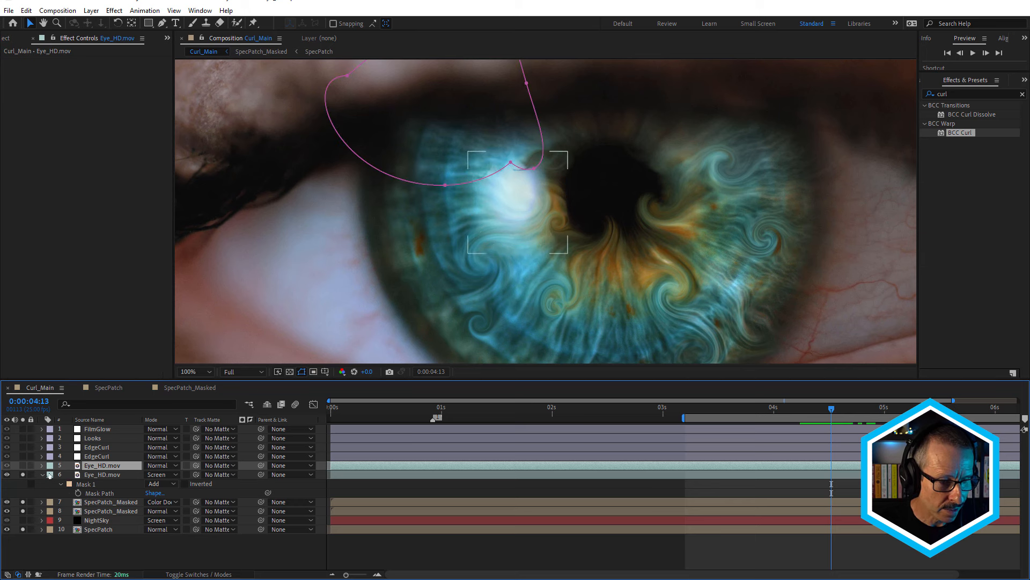
click(23, 466)
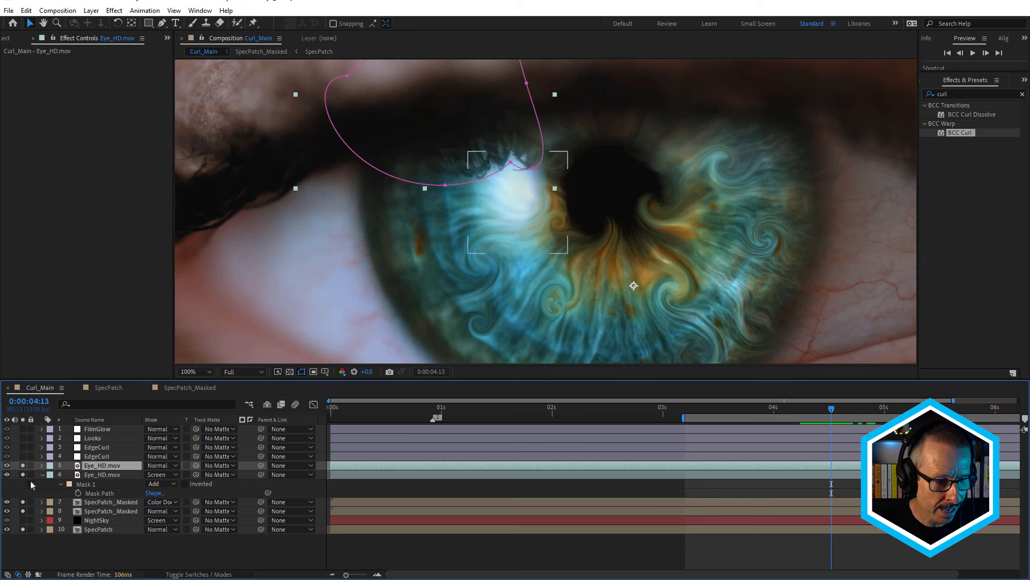
drag(22, 474, 22, 513)
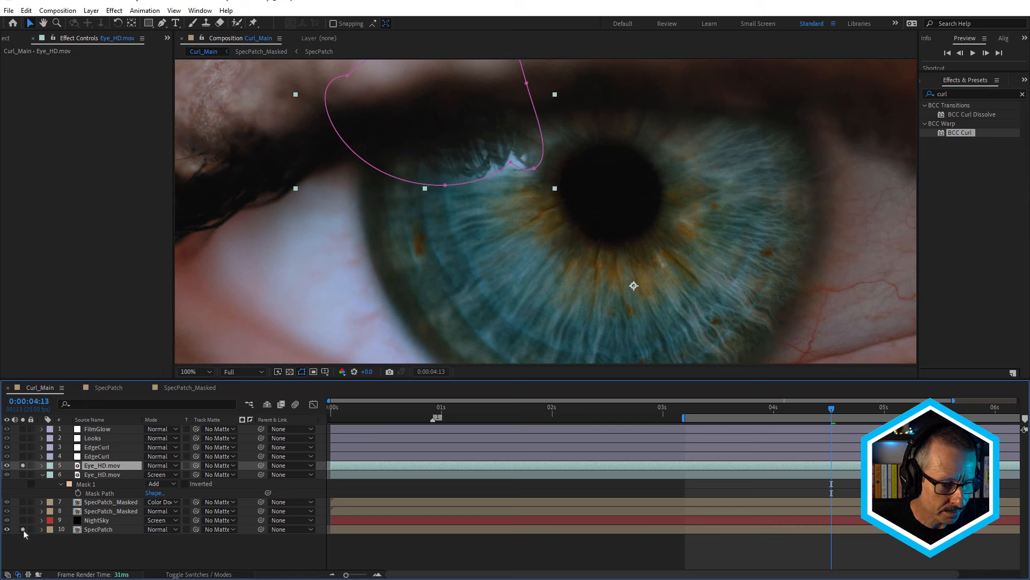
click(23, 529)
scroll(466, 152, down, 2)
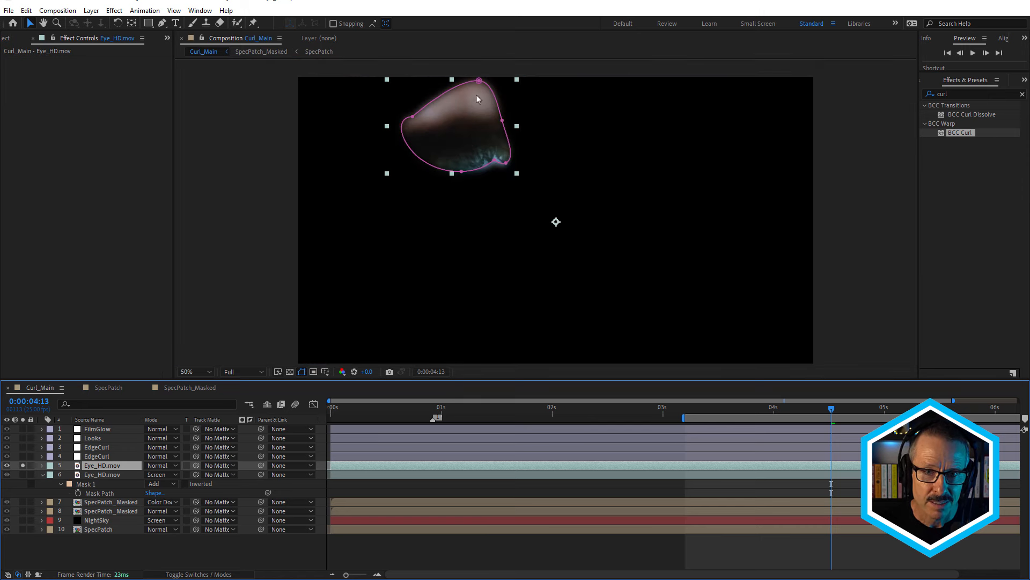
scroll(494, 148, up, 2)
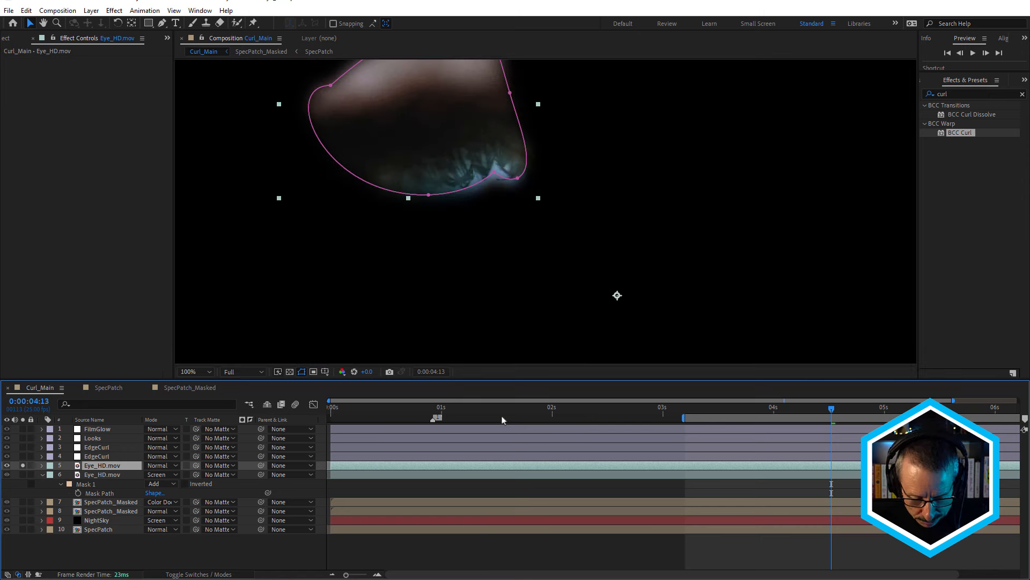
Step: Show the Mask 3 path keyframes of the eyelash patch layer and scrub to 0:00:05:10 to check the mask on the lashes
key(u)
drag(347, 415, 942, 431)
scroll(462, 153, up, 2)
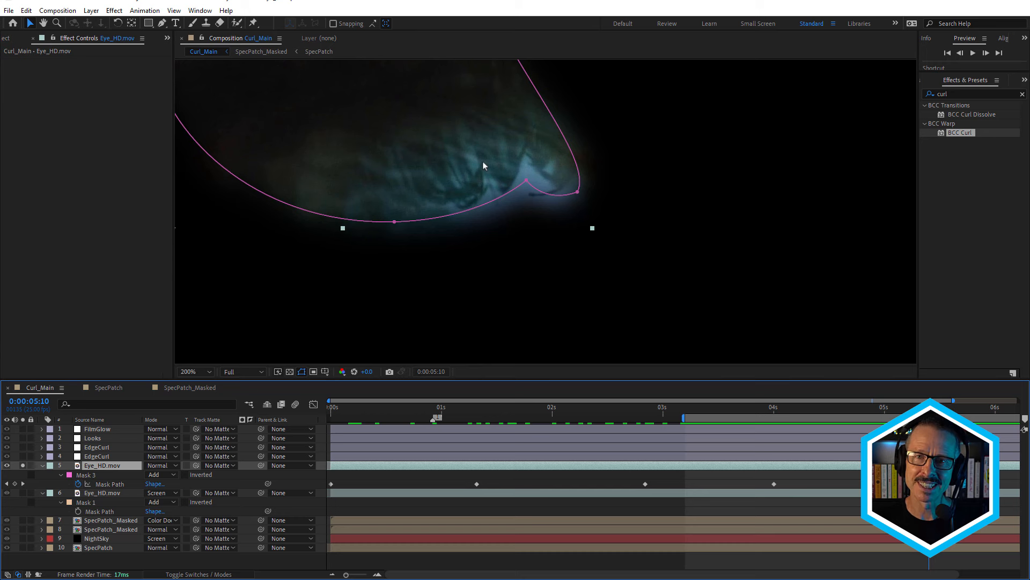
Step: Solo the Screen-mode Eye_HD.mov, both SpecPatch_Masked and the SpecPatch layers again, and return the playhead to 0:00:04:13
click(23, 493)
drag(24, 521, 23, 529)
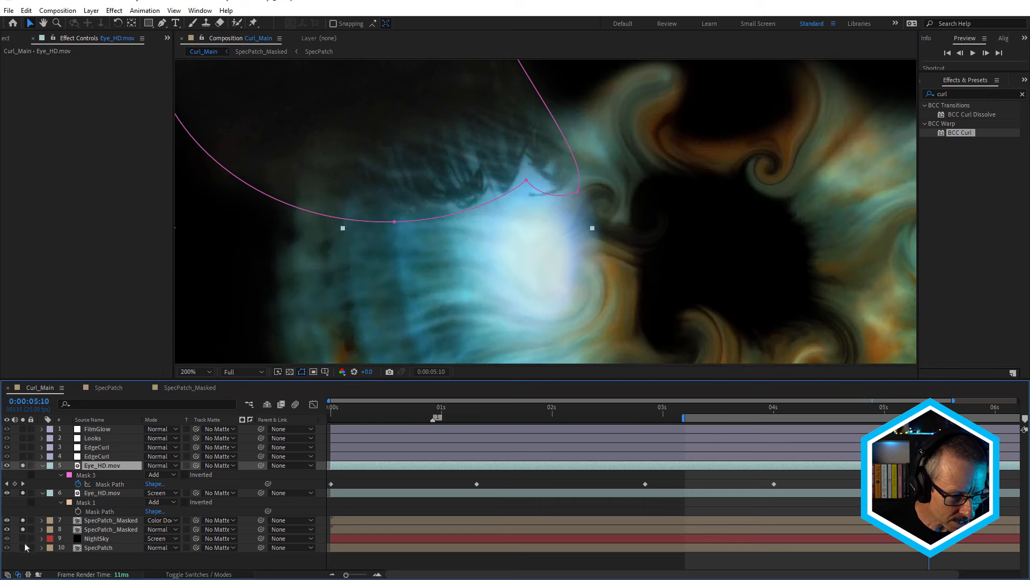
scroll(527, 191, down, 2)
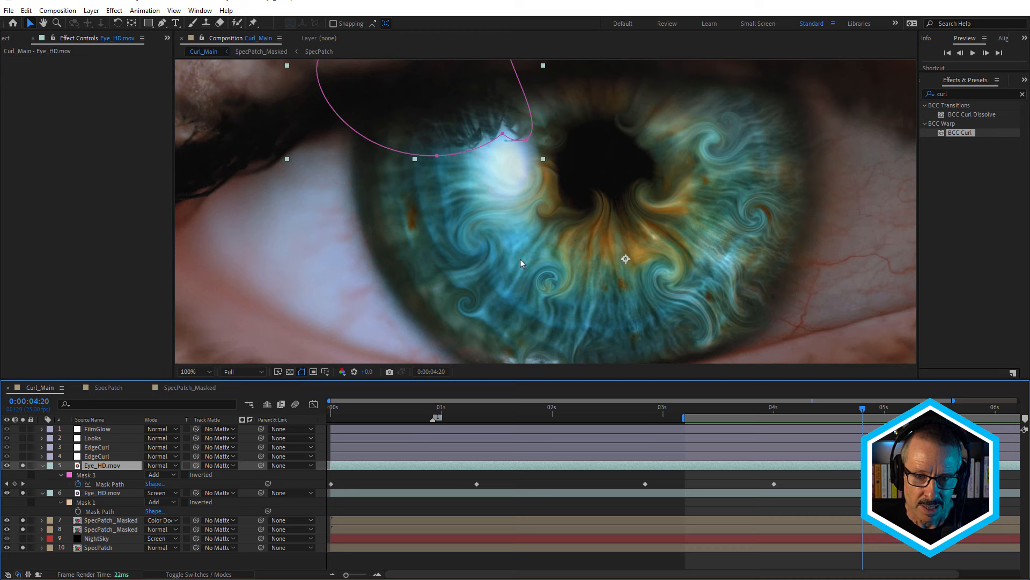
drag(796, 403, 830, 443)
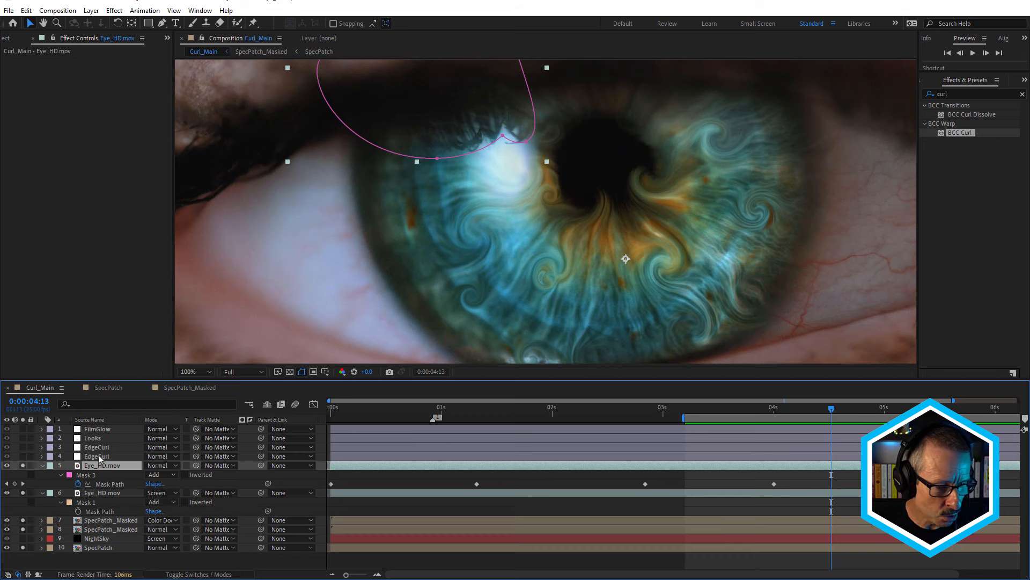
Step: Solo both EdgeCurl layers, scrubbing to 0:00:05:06 to check the lower one's BCC Curl on the iris edge
click(98, 456)
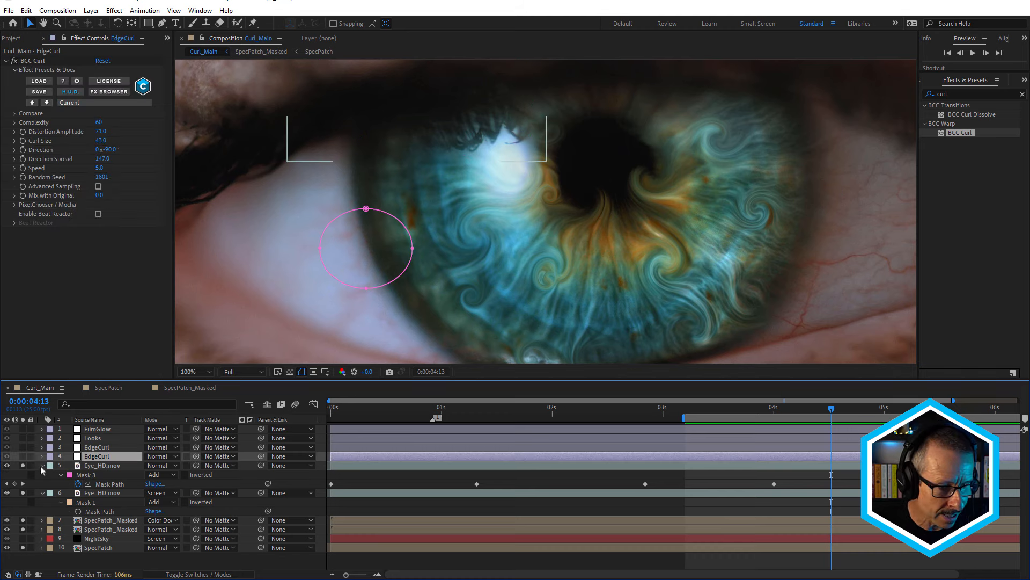
click(23, 457)
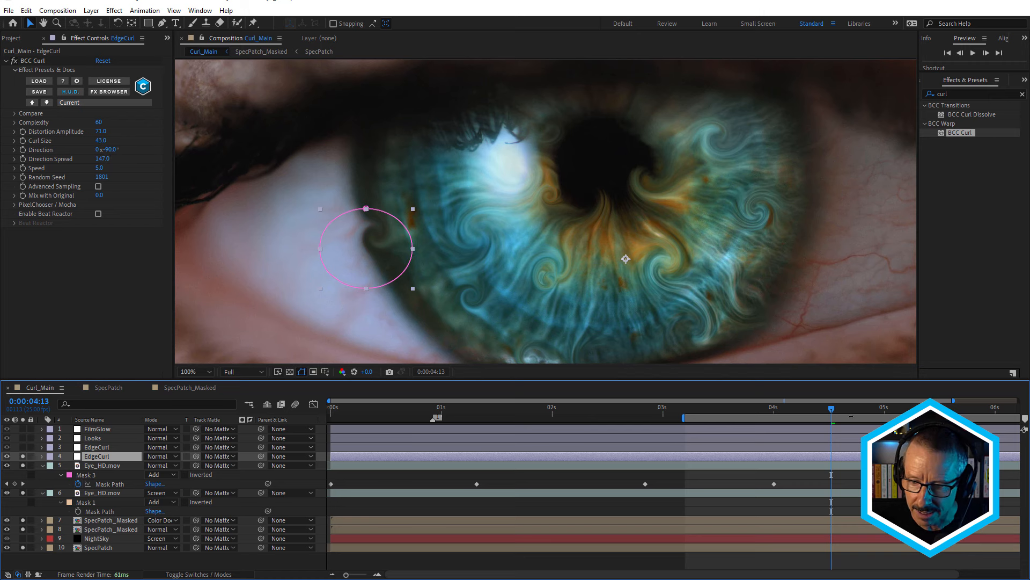
drag(841, 414, 912, 412)
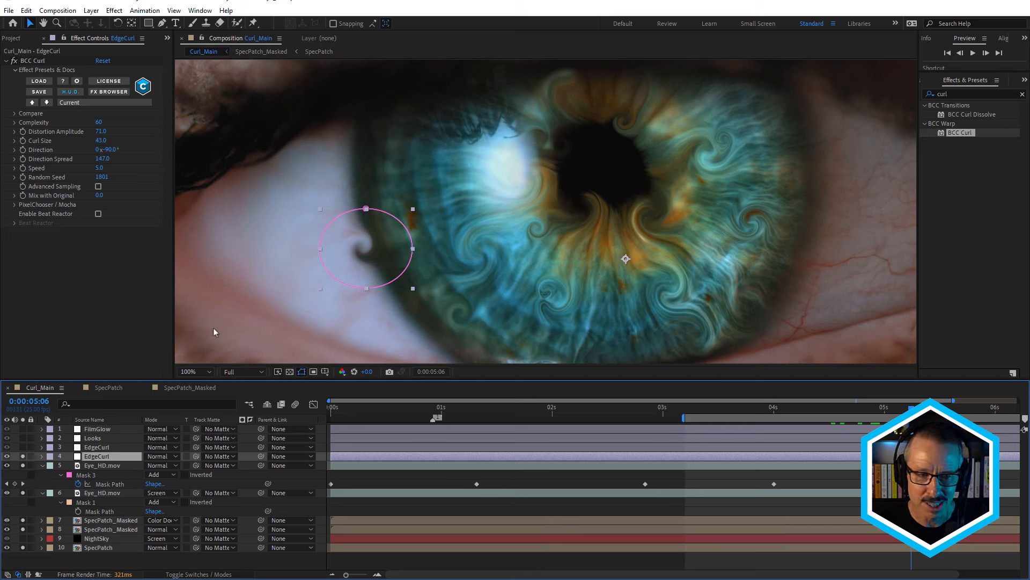
click(23, 446)
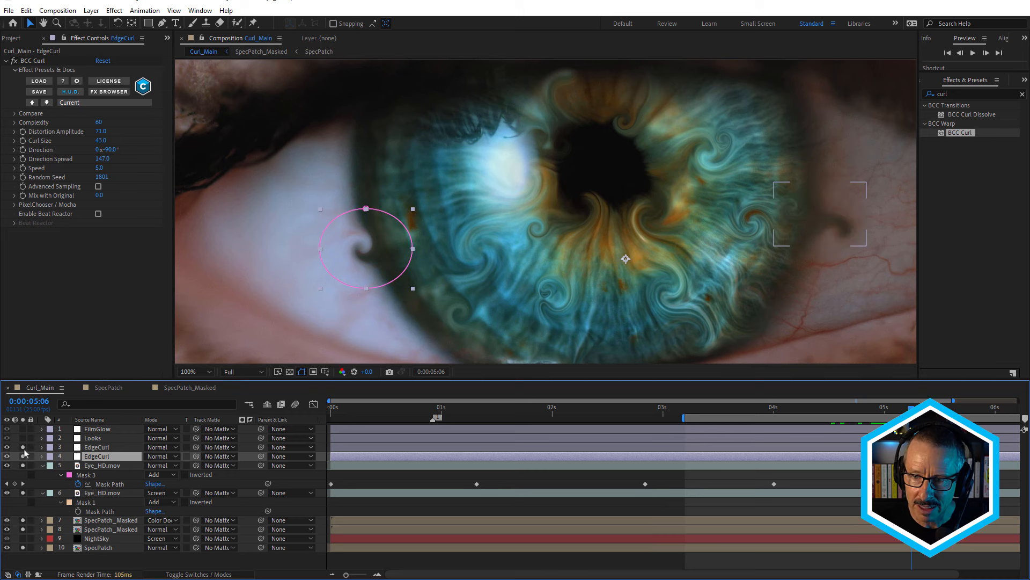
Step: Examine the curls on the iris edge up close and in the wider view while scrubbing and previewing around 0:00:05:11
scroll(868, 227, up, 4)
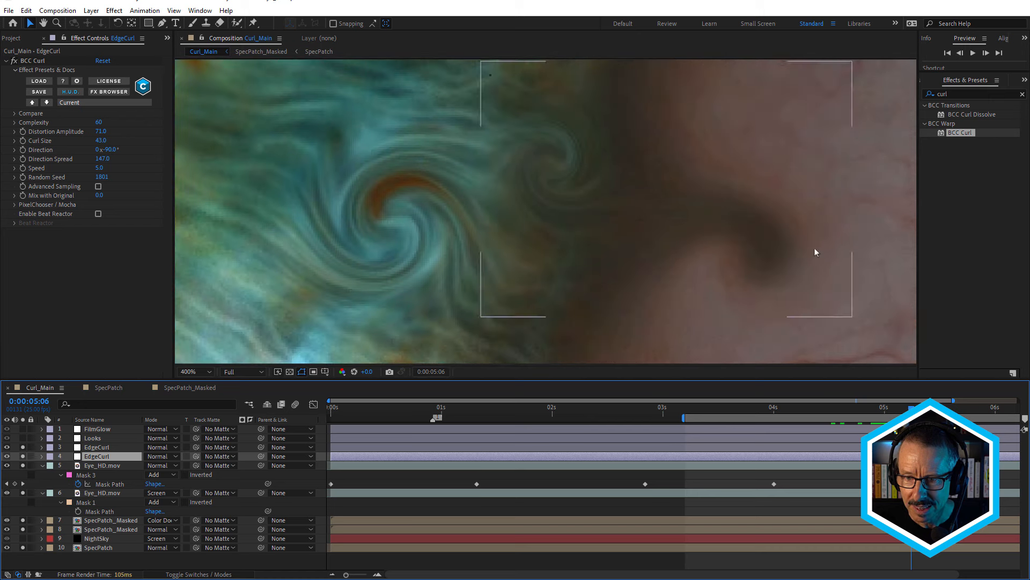
drag(870, 410, 827, 422)
key(space)
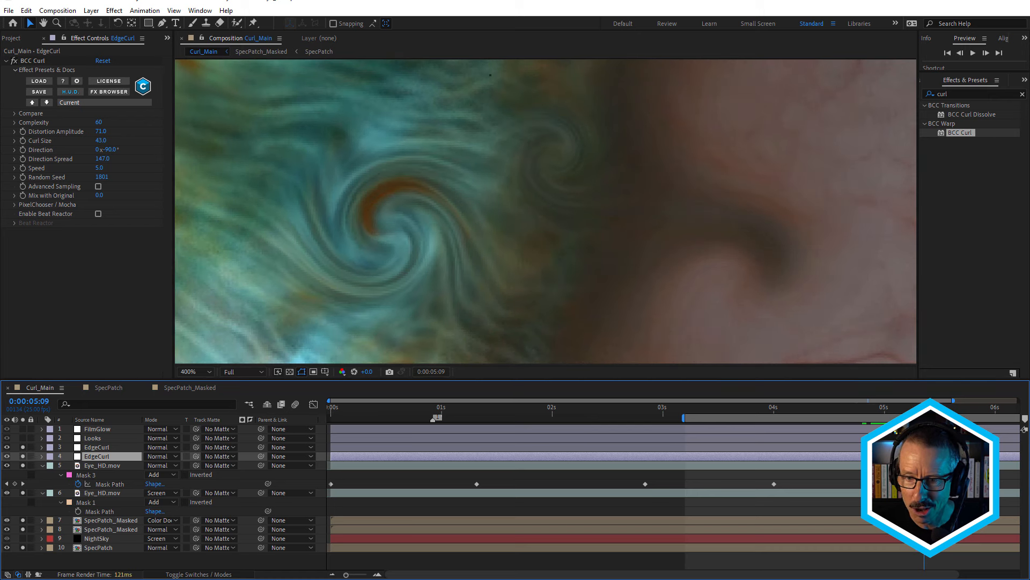
scroll(762, 228, down, 3)
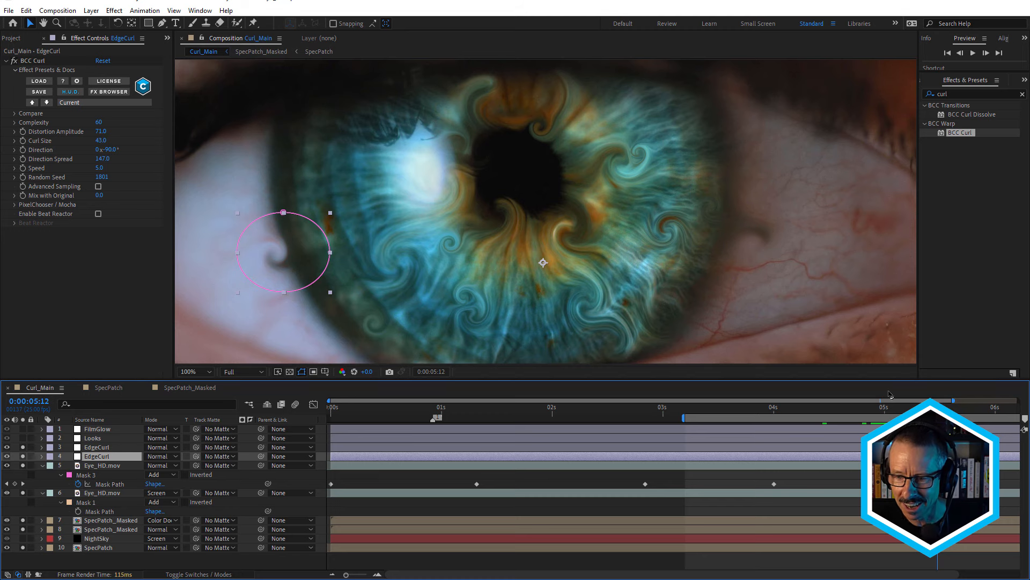
mouse_move(938, 410)
mouse_down()
mouse_move(951, 410)
mouse_move(933, 410)
mouse_up()
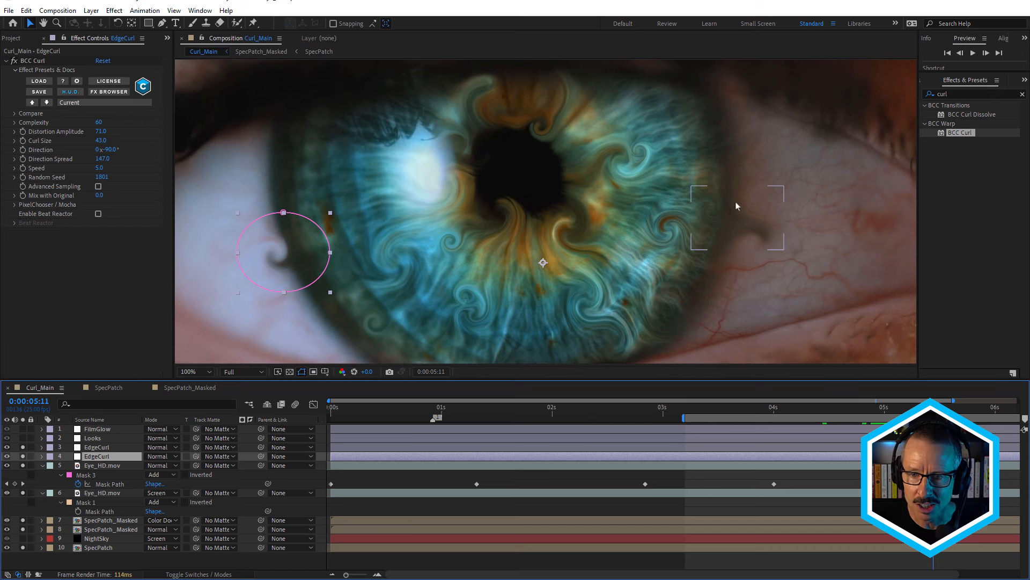
key(space)
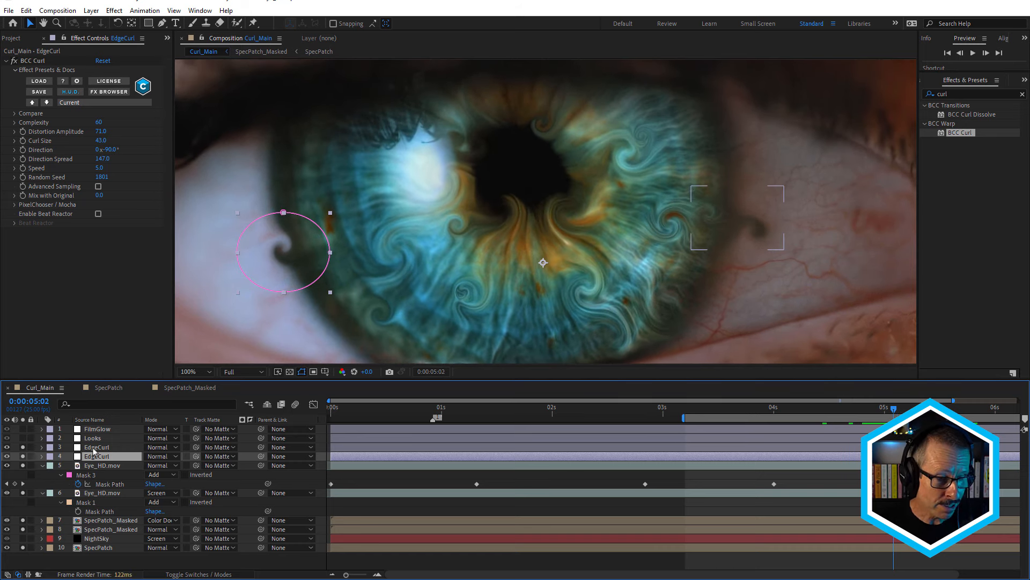
Step: Select the upper EdgeCurl layer and inspect its BCC Curl settings and mask on the iris edge
click(94, 448)
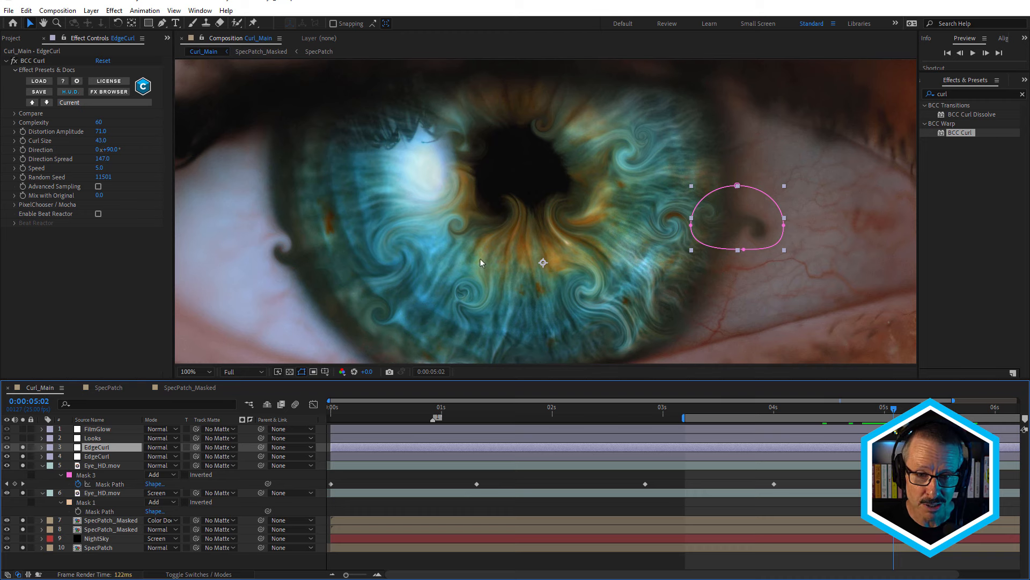
scroll(481, 259, down, 2)
scroll(482, 276, up, 2)
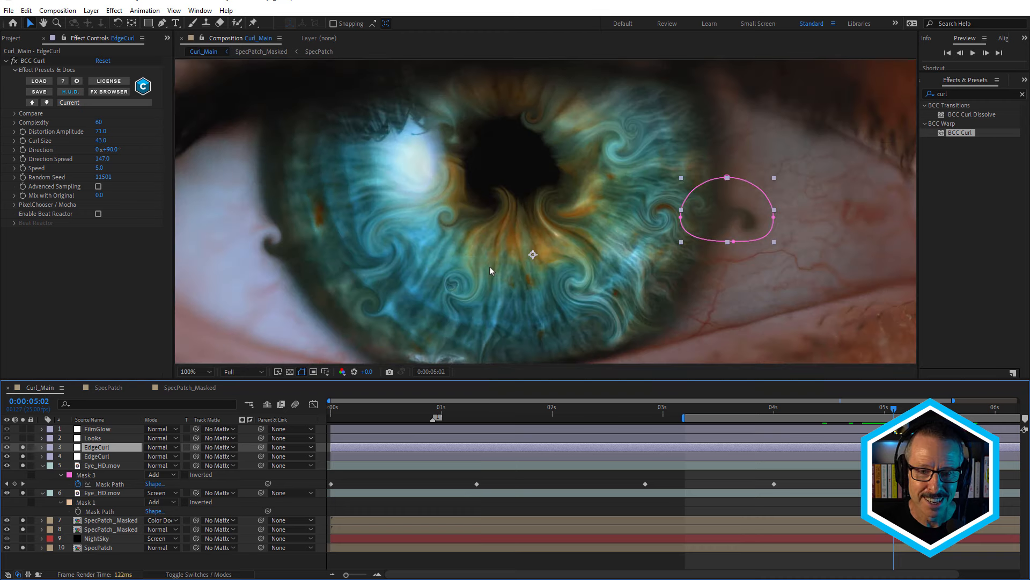
Step: Solo the Looks layer, browse the BCC+Looks presets in the FX Editor, cancel it, and collapse the effect's settings
click(93, 438)
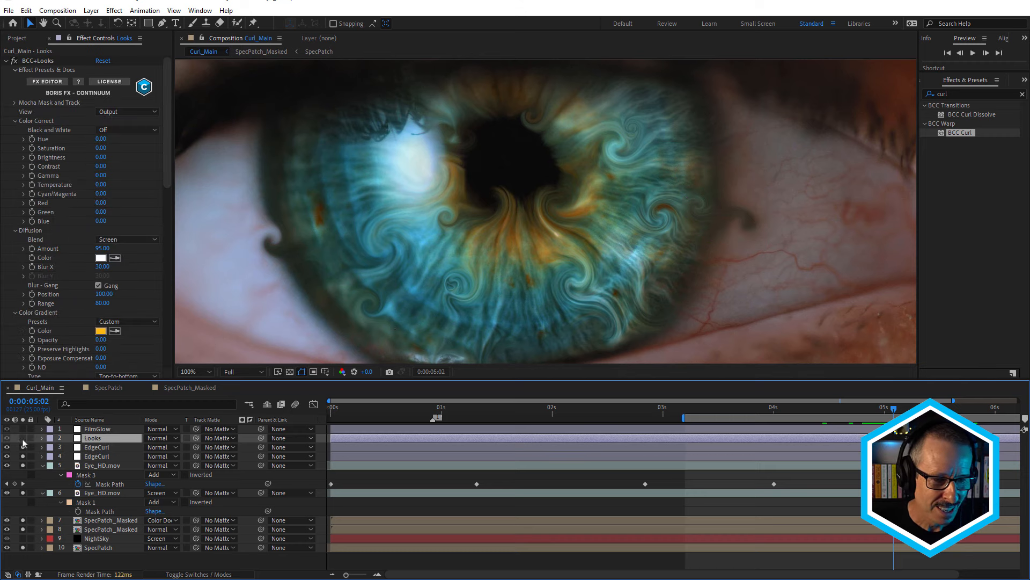
scroll(511, 239, down, 2)
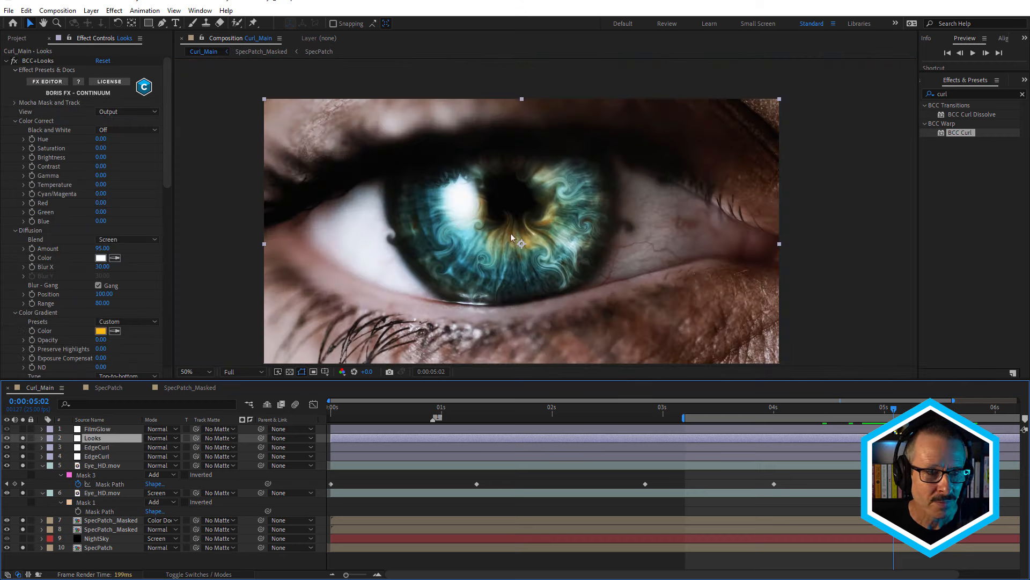
click(55, 84)
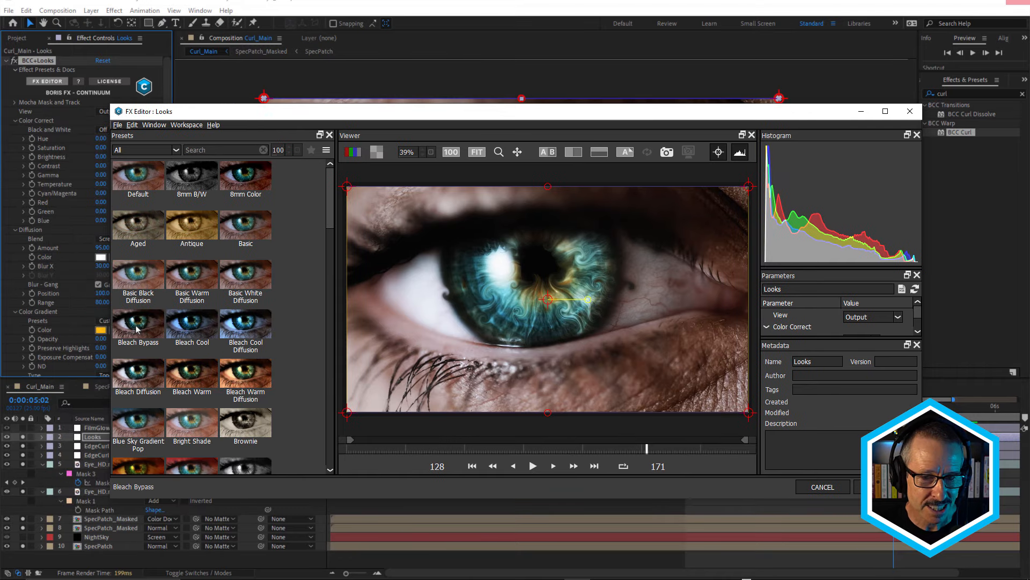
drag(331, 206, 331, 164)
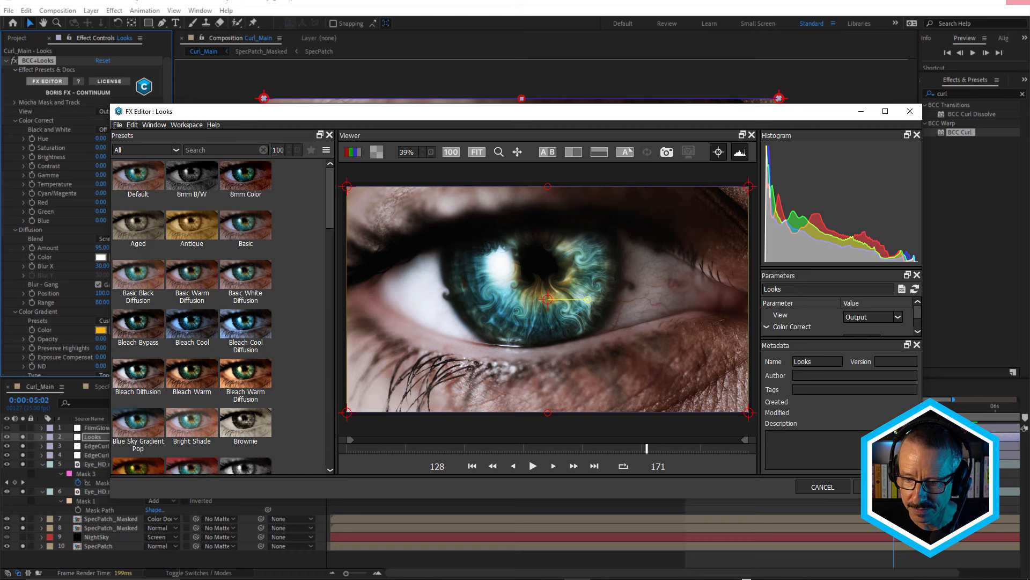
click(834, 487)
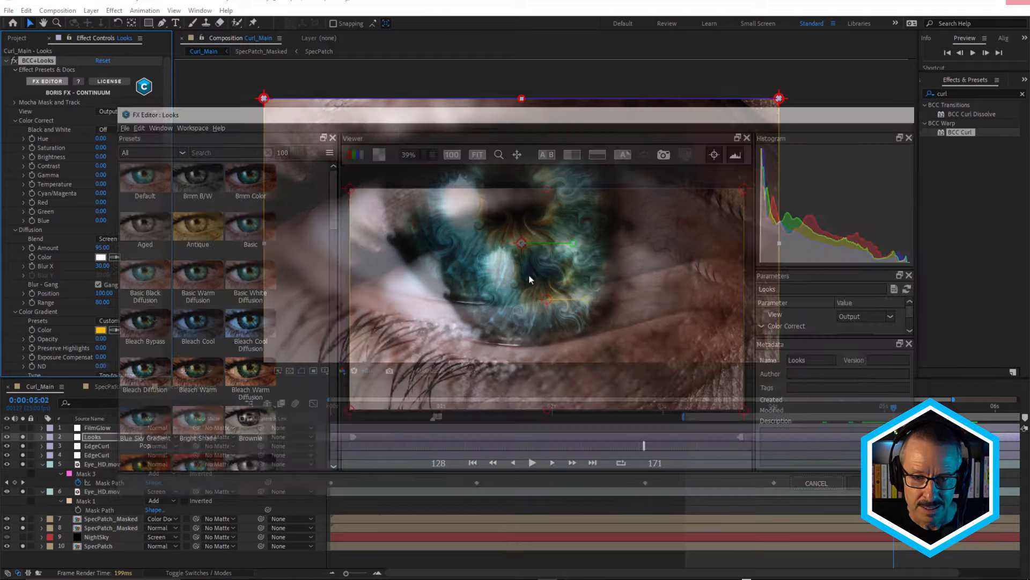
click(6, 60)
Step: Solo the FilmGlow layer and examine its masked BCC+Film Glow around the eye highlight
click(97, 429)
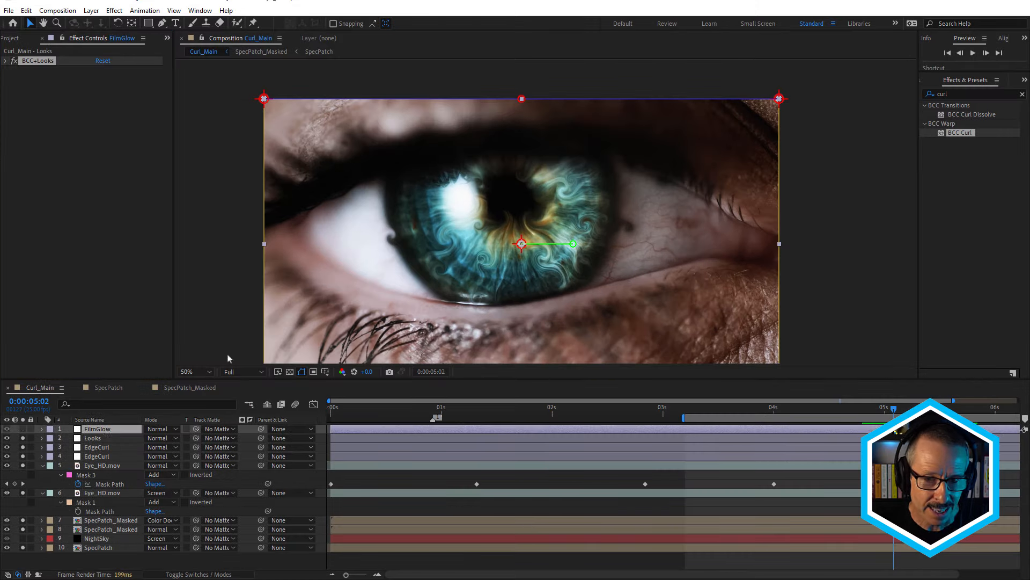
scroll(483, 220, up, 2)
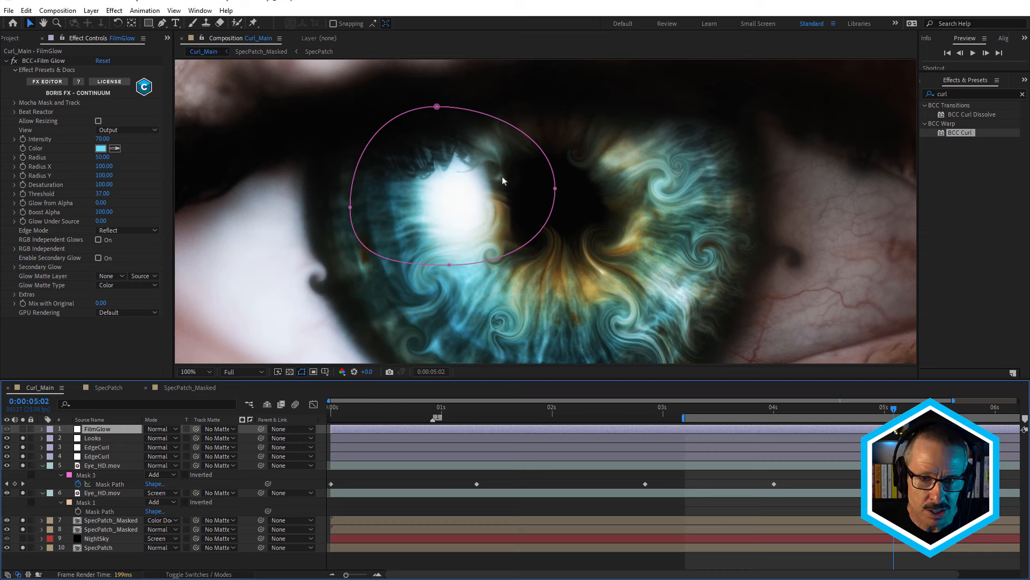
click(22, 429)
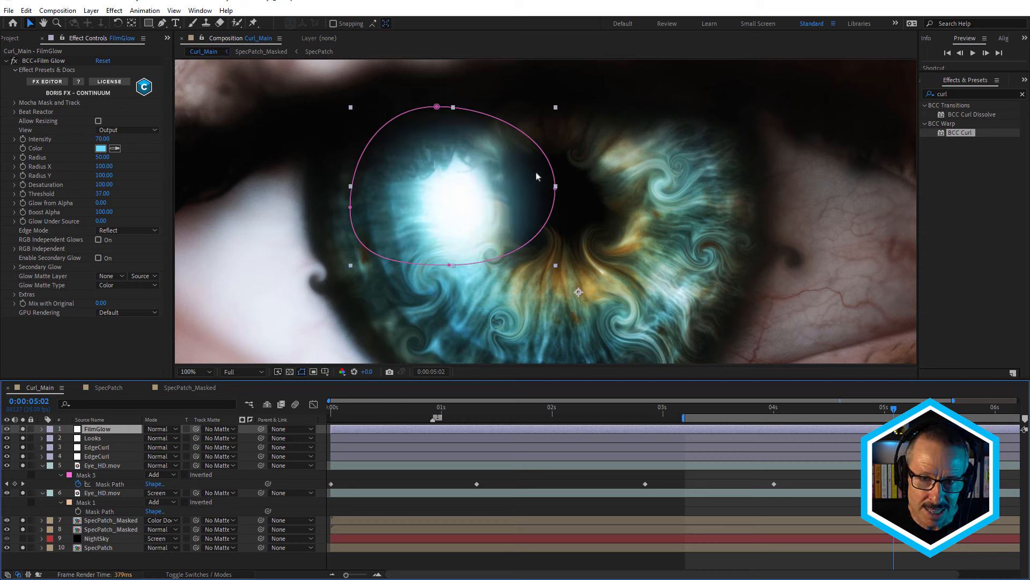
scroll(457, 161, up, 1)
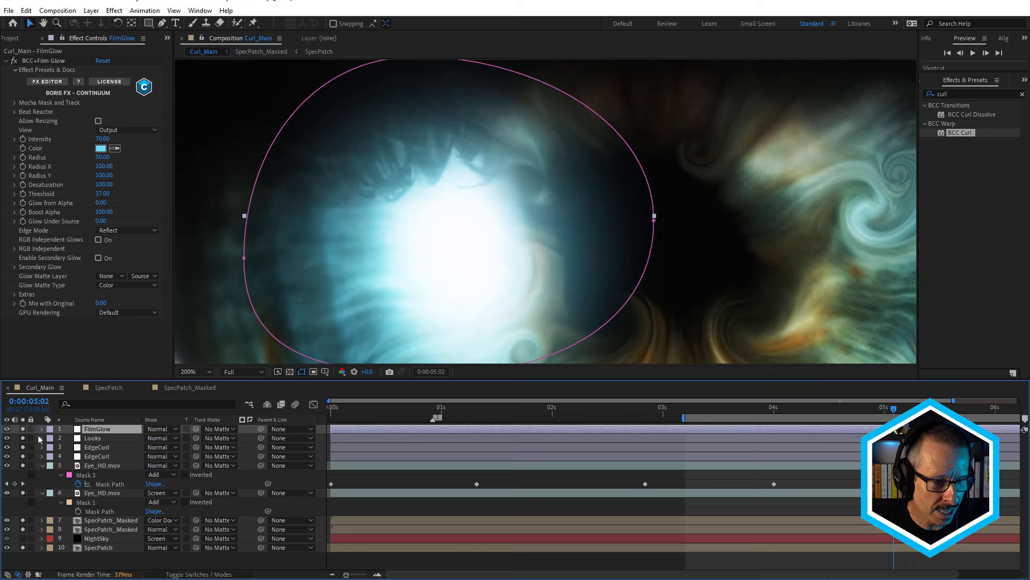
Step: Compare the highlight with FilmGlow's solo off and on, and scrub to 0:00:05:00 to check the glow
click(23, 428)
click(23, 429)
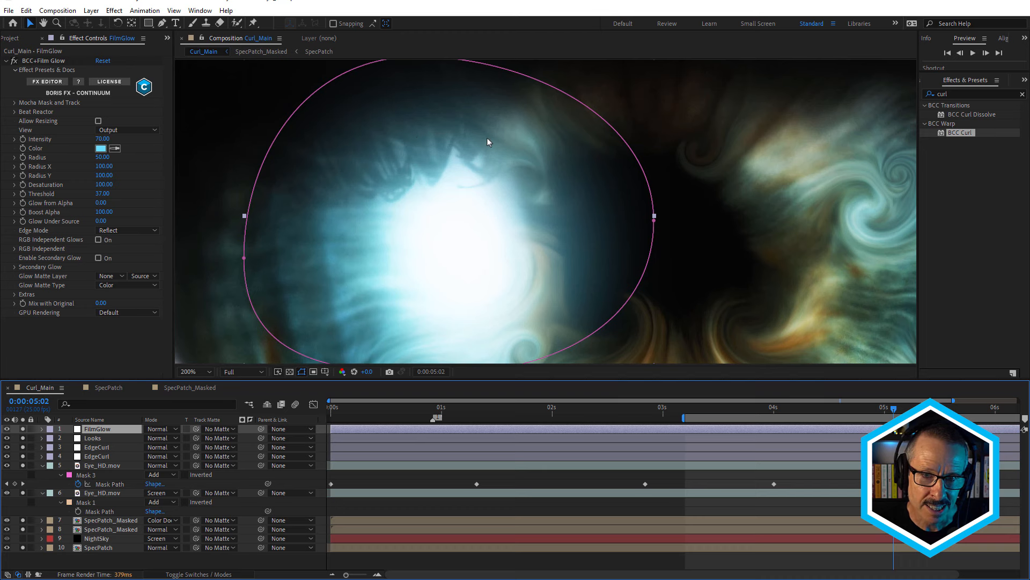
scroll(487, 137, down, 1)
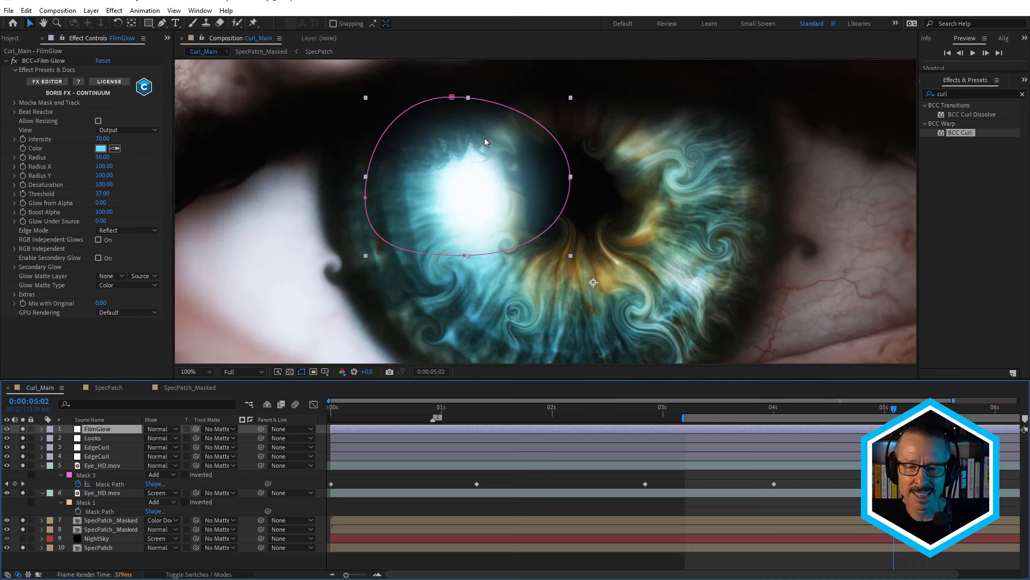
click(849, 411)
drag(849, 412, 885, 411)
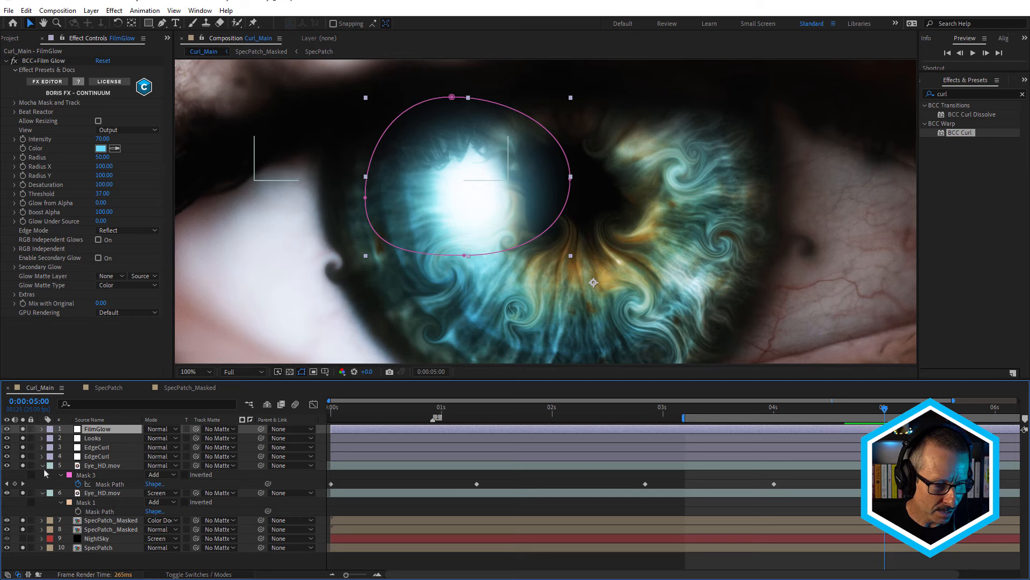
Step: Collapse both Eye_HD.mov layers, solo the NightSky layer, and scrub to 0:00:04:24 to check the stars in the pupil
click(42, 466)
click(43, 474)
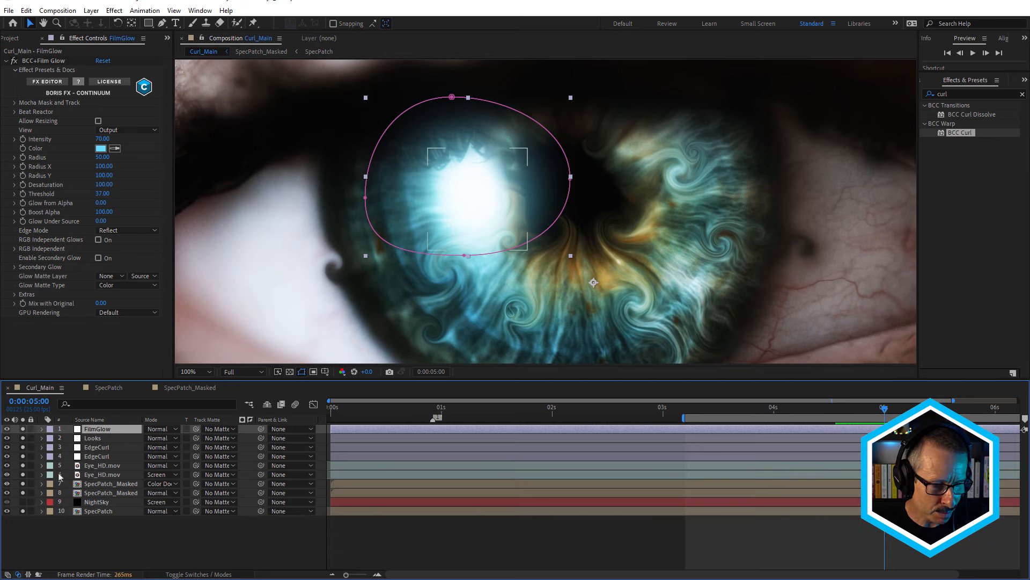
click(94, 503)
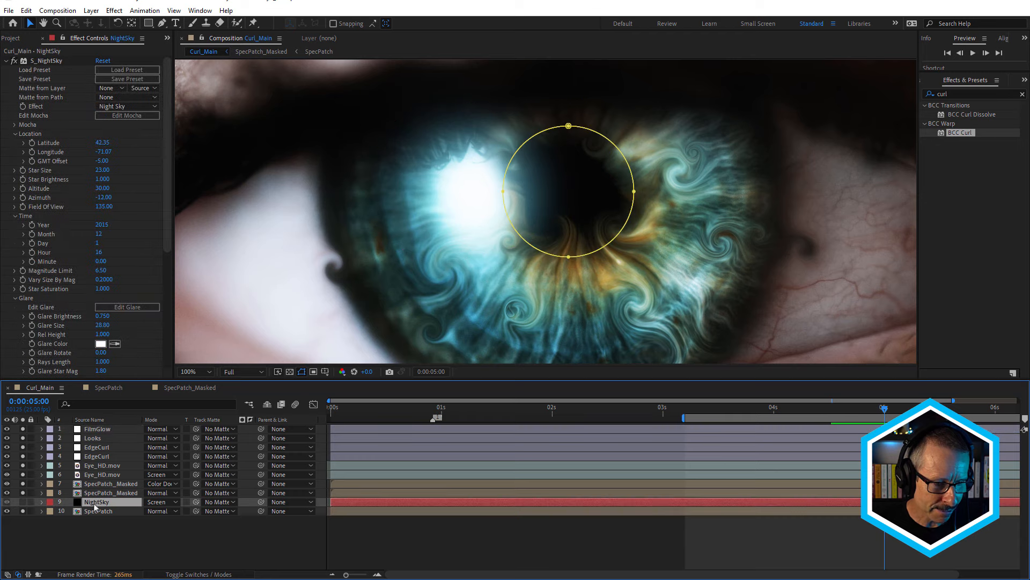
click(23, 502)
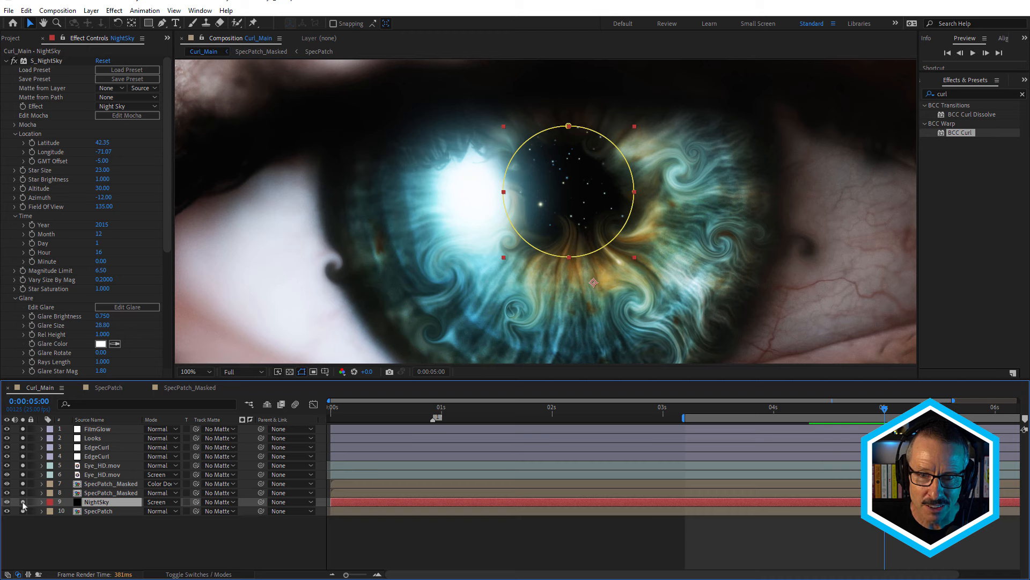
scroll(562, 189, up, 1)
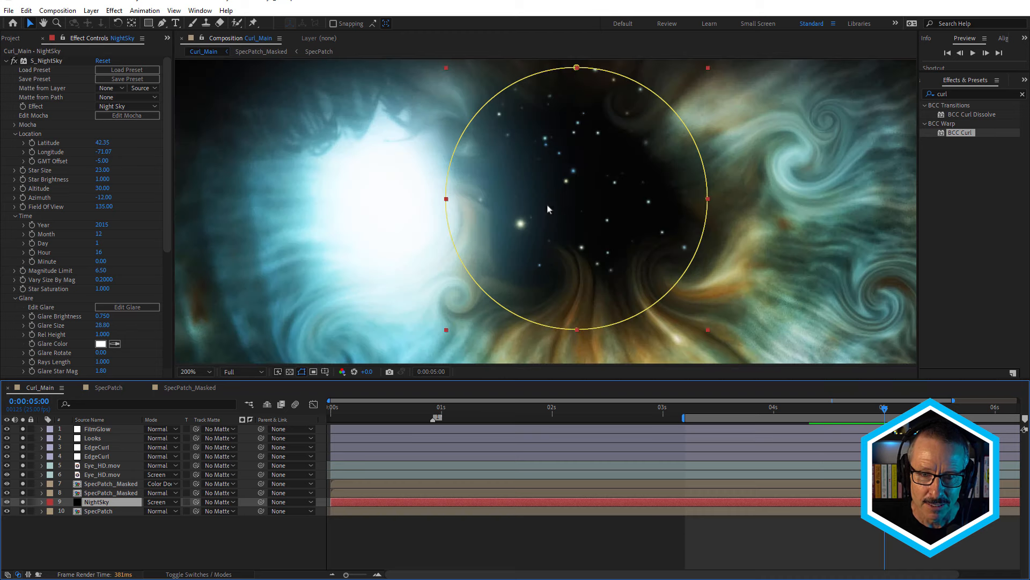
drag(828, 412, 881, 420)
scroll(582, 199, down, 1)
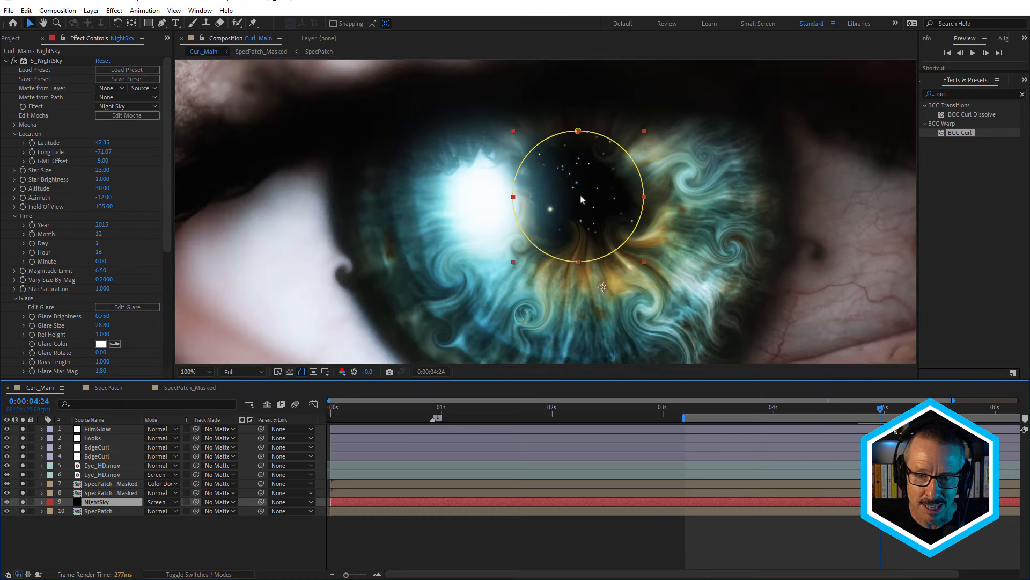
Step: Isolate the NightSky layer, then solo the Normal-mode SpecPatch_Masked above it to examine the stars through the pupil
click(31, 502)
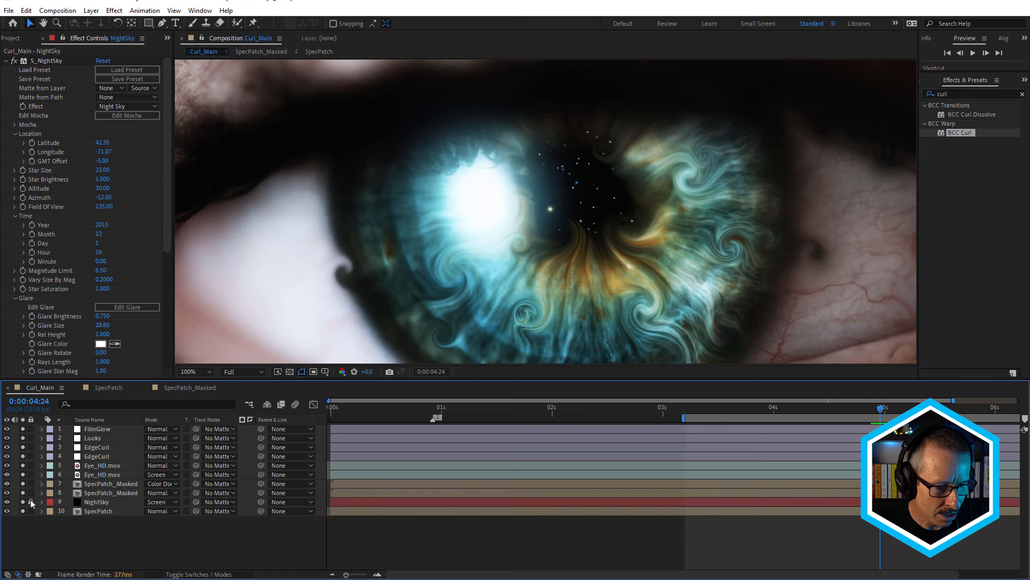
click(22, 502)
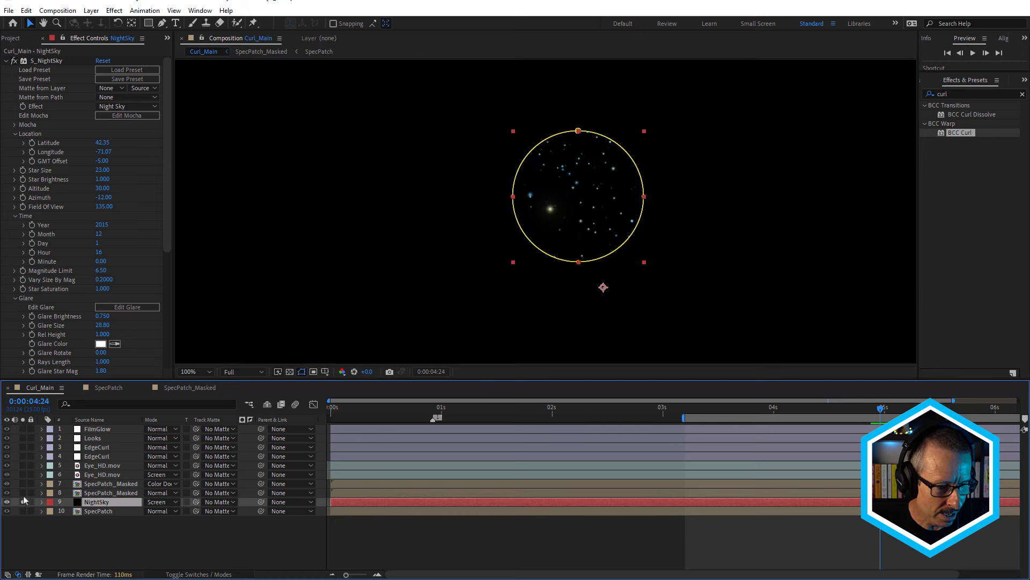
click(22, 492)
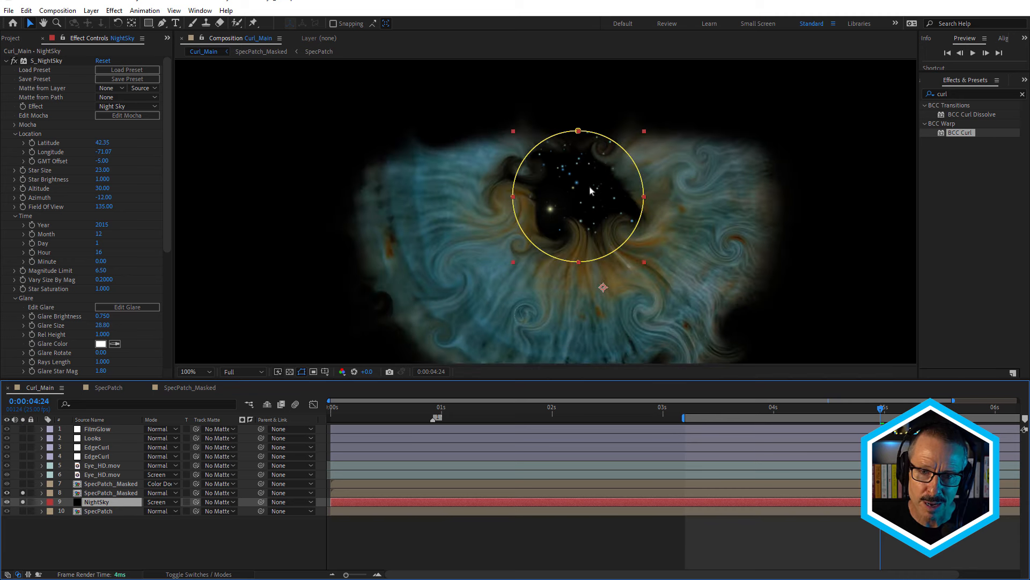
scroll(589, 187, up, 1)
Step: Toggle BCC Linear Luma Key off and on for the Normal-mode SpecPatch_Masked layer to compare the keyed-out pupil
click(96, 493)
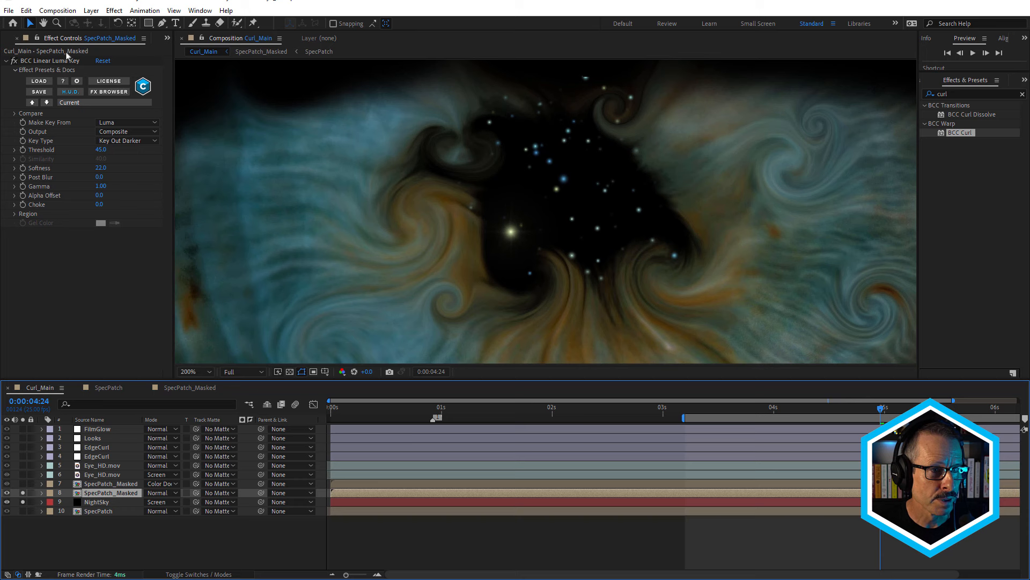
click(14, 61)
click(14, 61)
click(14, 61)
click(14, 61)
Step: Unsolo SpecPatch_Masked and NightSky to show the full composite, and scrub to 0:00:04:21 to check the finished eye
drag(22, 492, 22, 501)
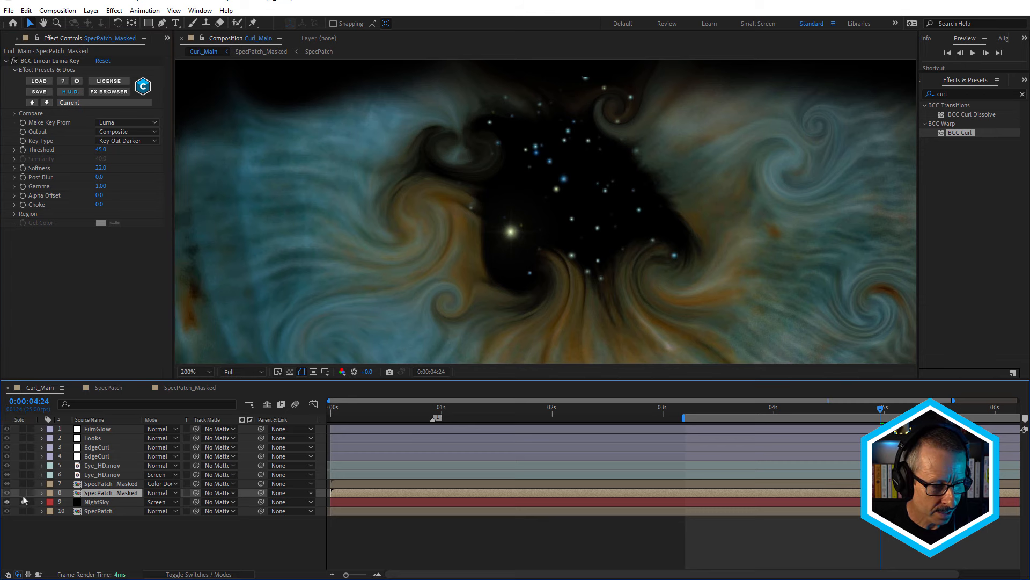
scroll(576, 214, down, 2)
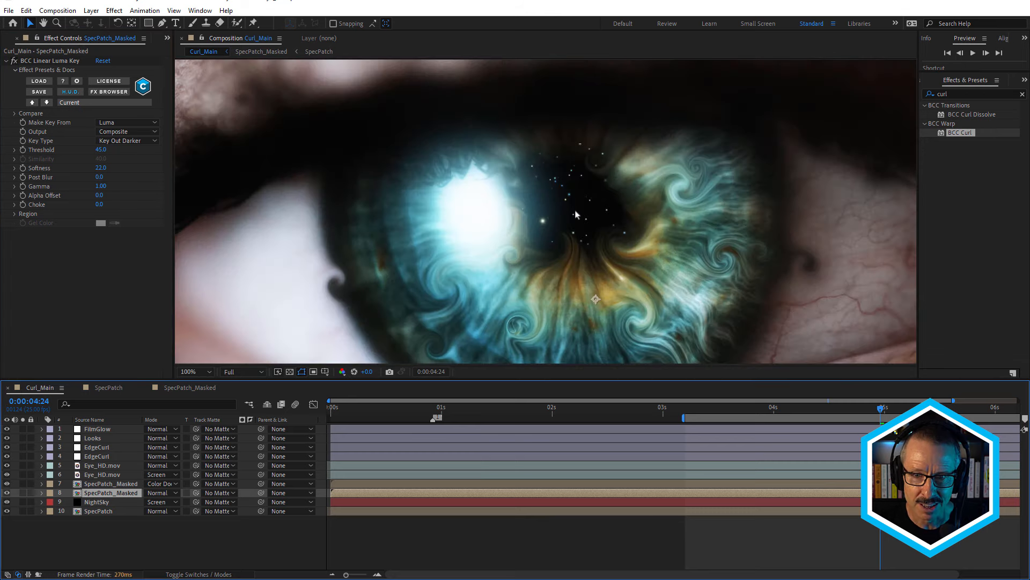
scroll(598, 240, up, 1)
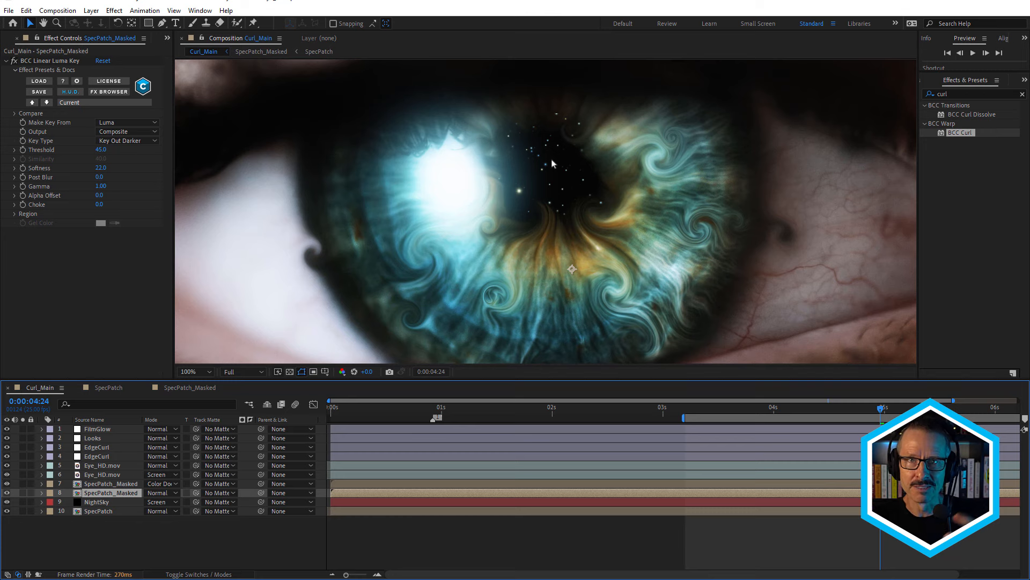
click(818, 408)
drag(819, 406, 864, 408)
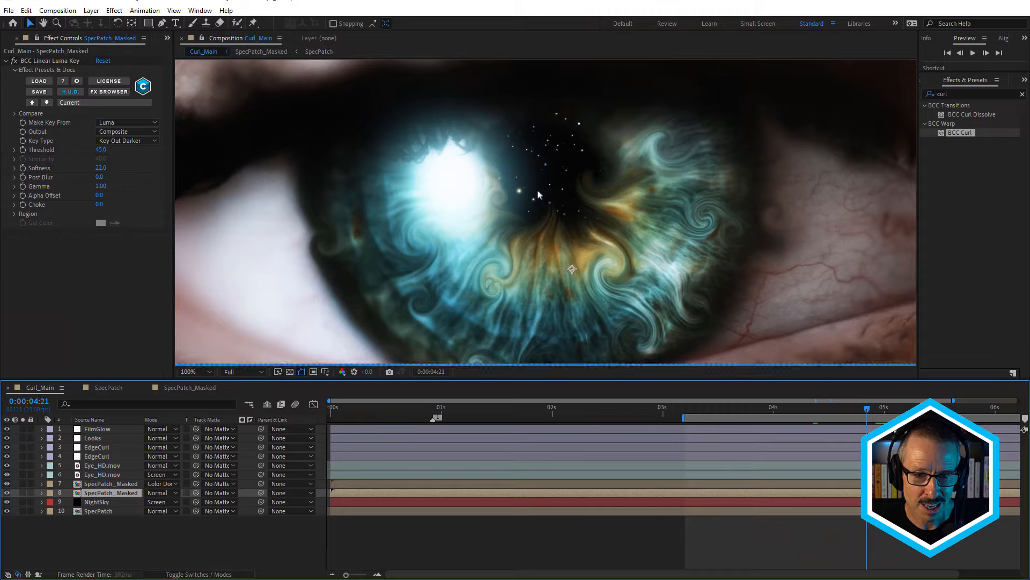